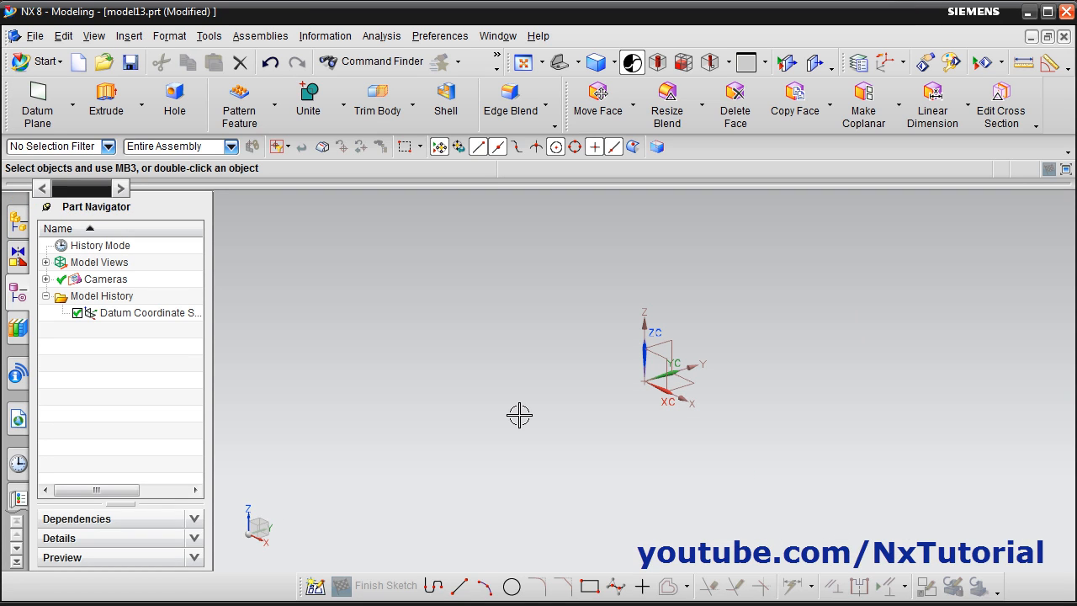
Start a Revolve feature and create its section sketch on the YZ datum plane
left_click(144, 108)
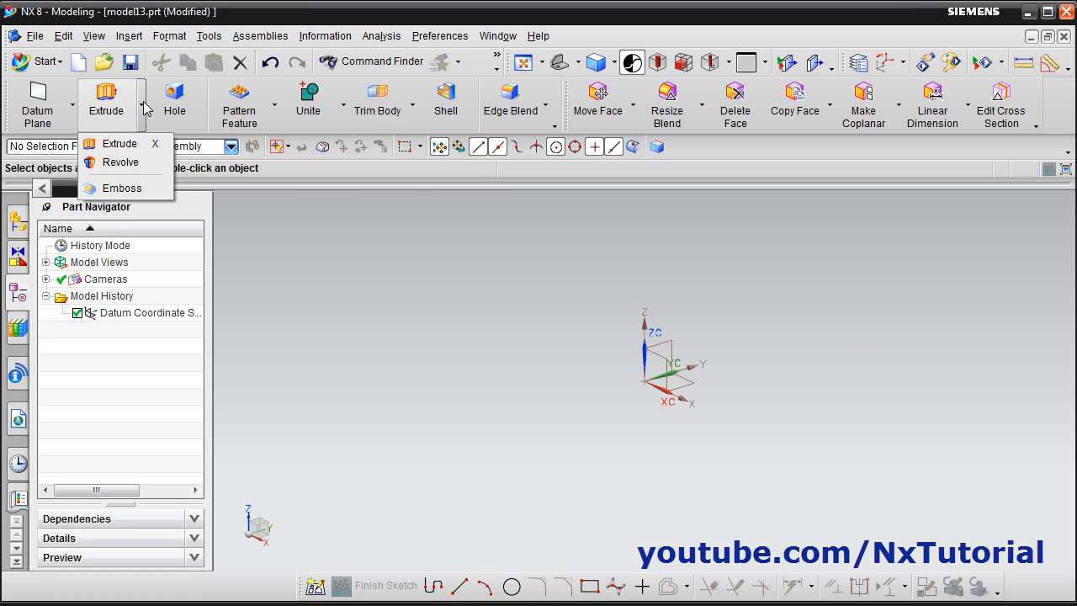
left_click(137, 164)
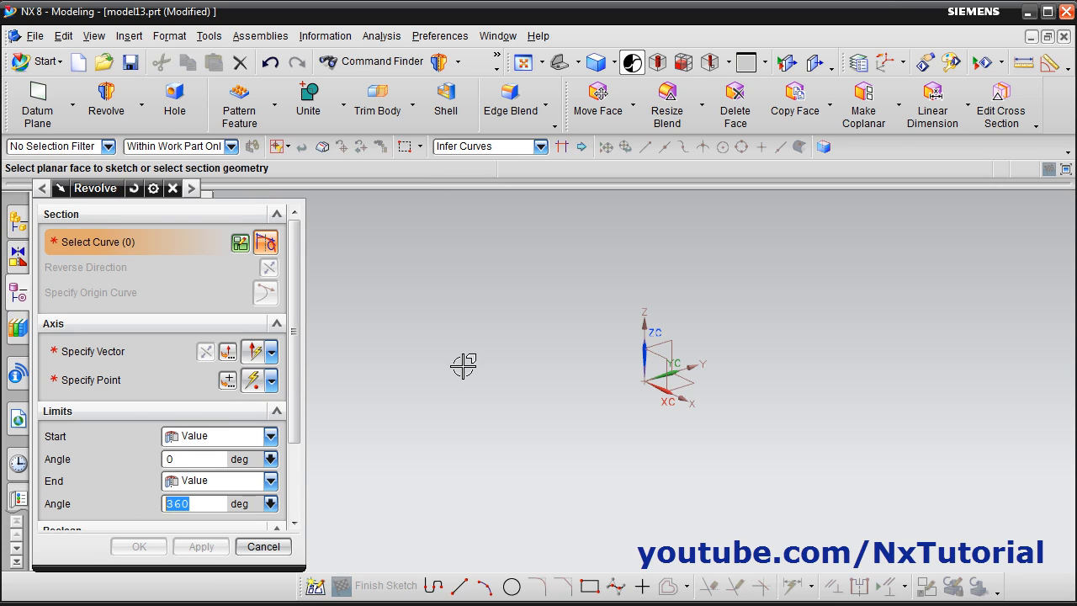
left_click(241, 244)
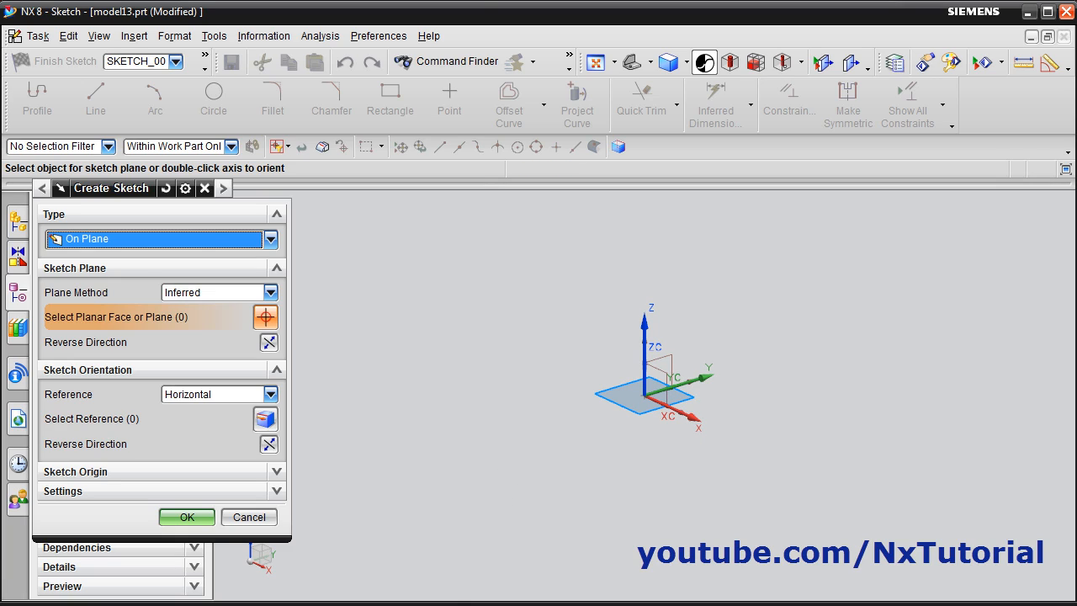
left_click(433, 603)
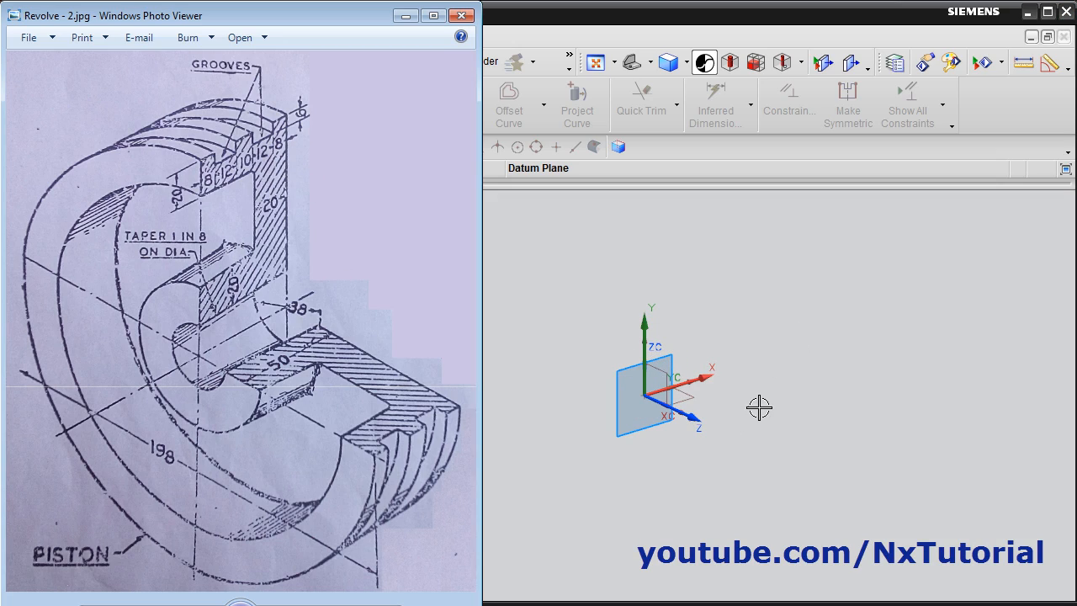
left_click(668, 354)
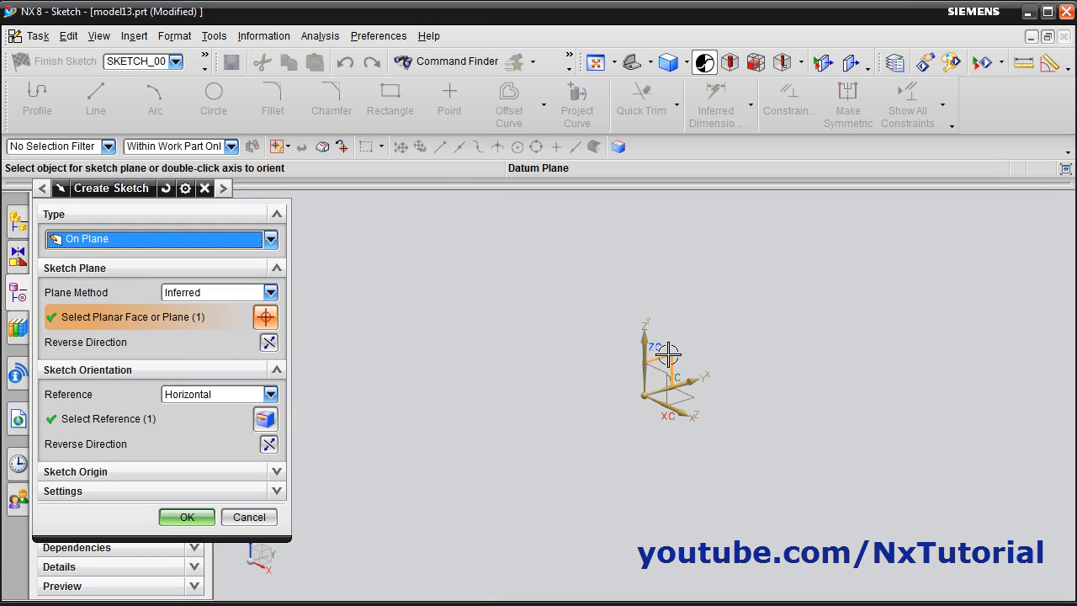
left_click(187, 517)
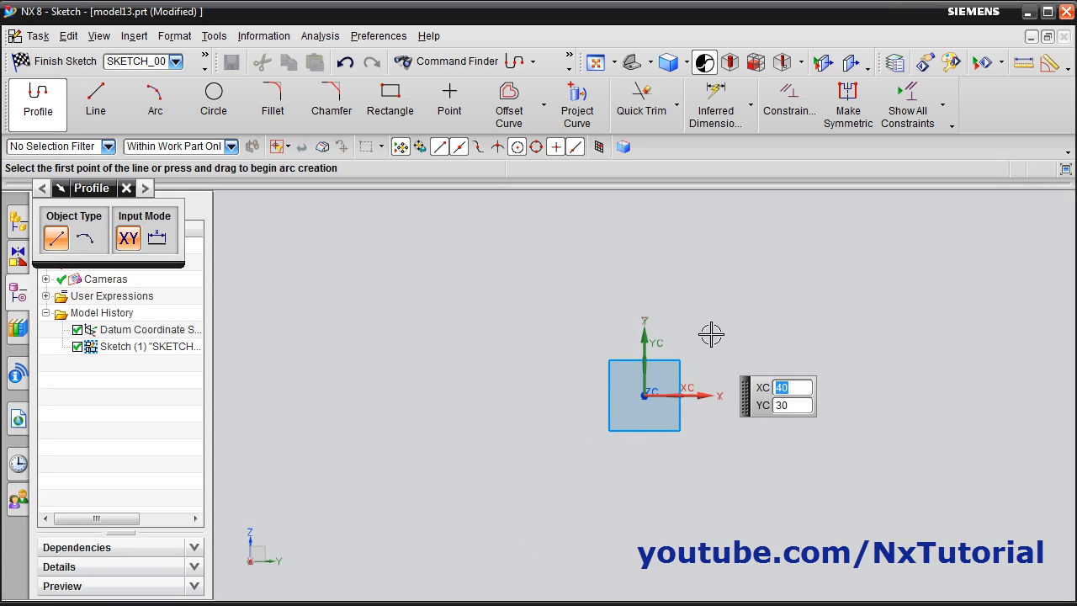
Sketch a vertical profile line about 40 mm long on the vertical axis, starting about 55 mm above the origin
mouse_move(709, 335)
middle_mouse_down("shift")
mouse_move(481, 473)
mouse_move(490, 459)
middle_mouse_up("shift")
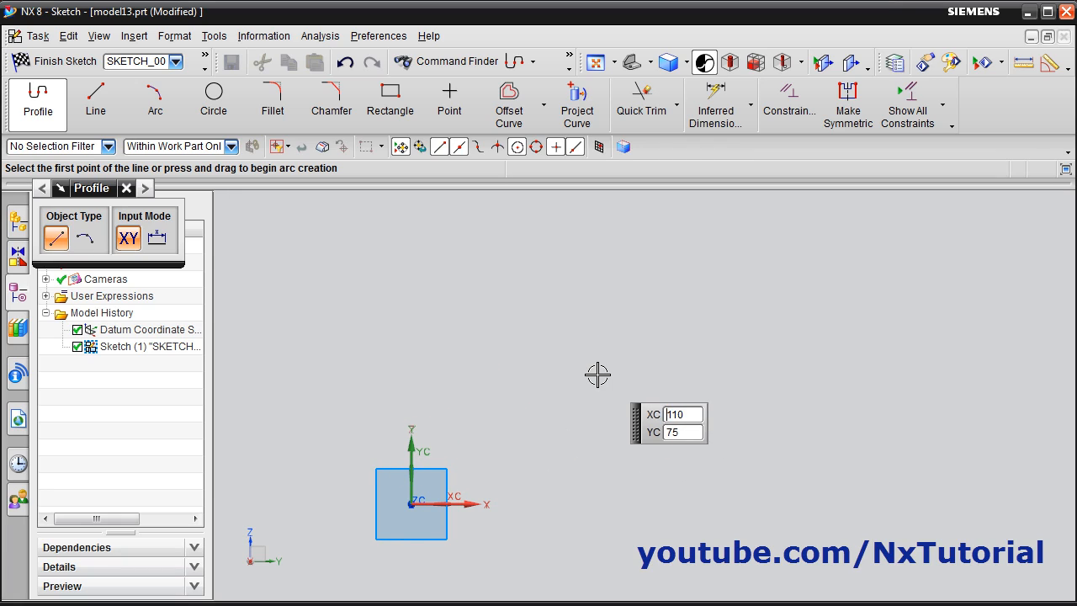
key("alt+Tab")
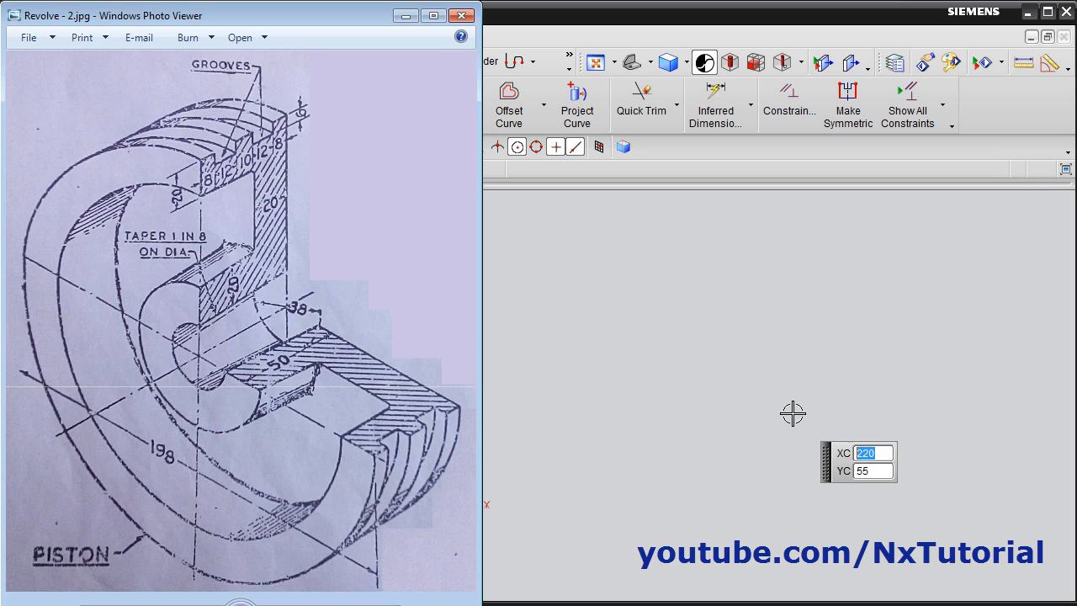
left_click(653, 418)
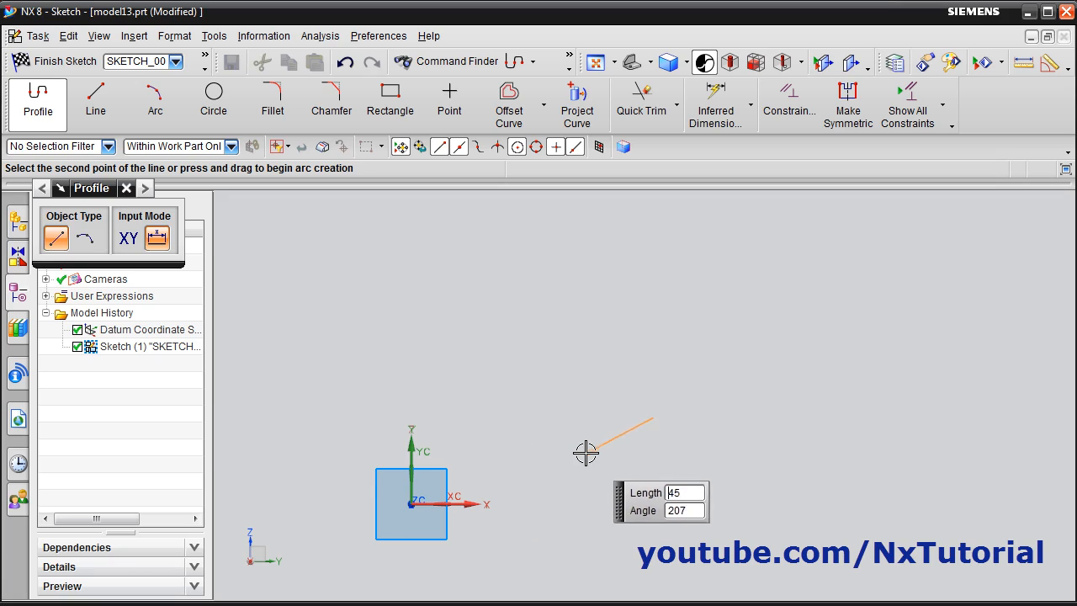
key("Escape")
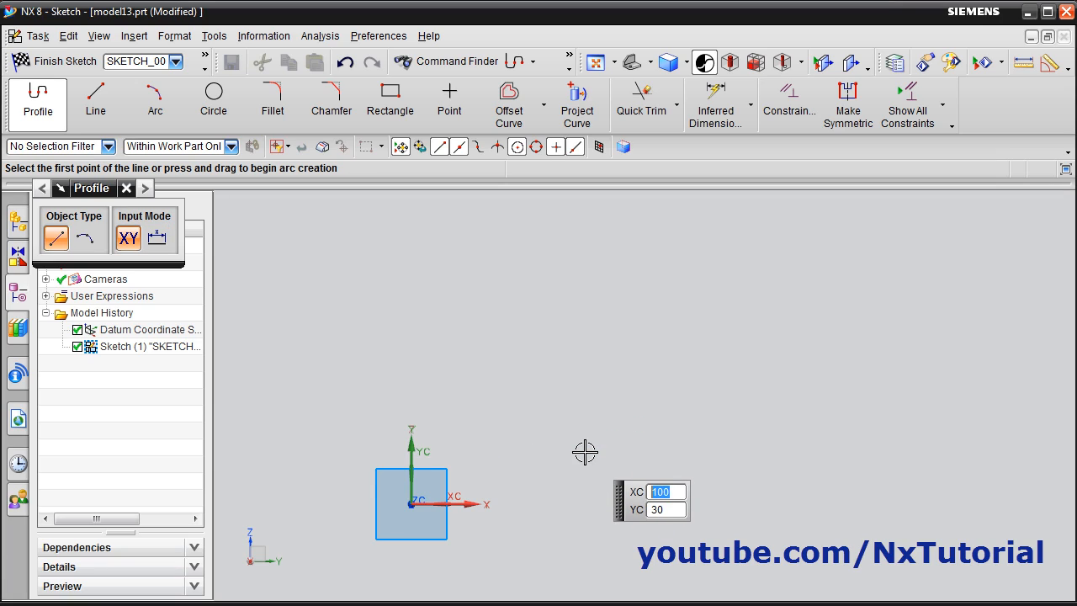
left_click(411, 410)
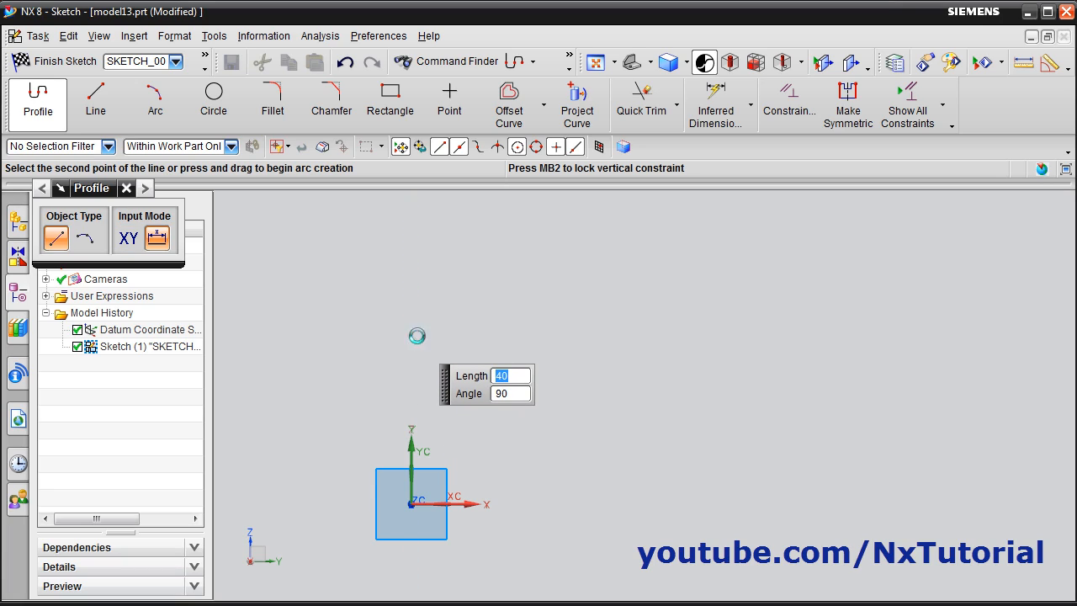
left_click(411, 338)
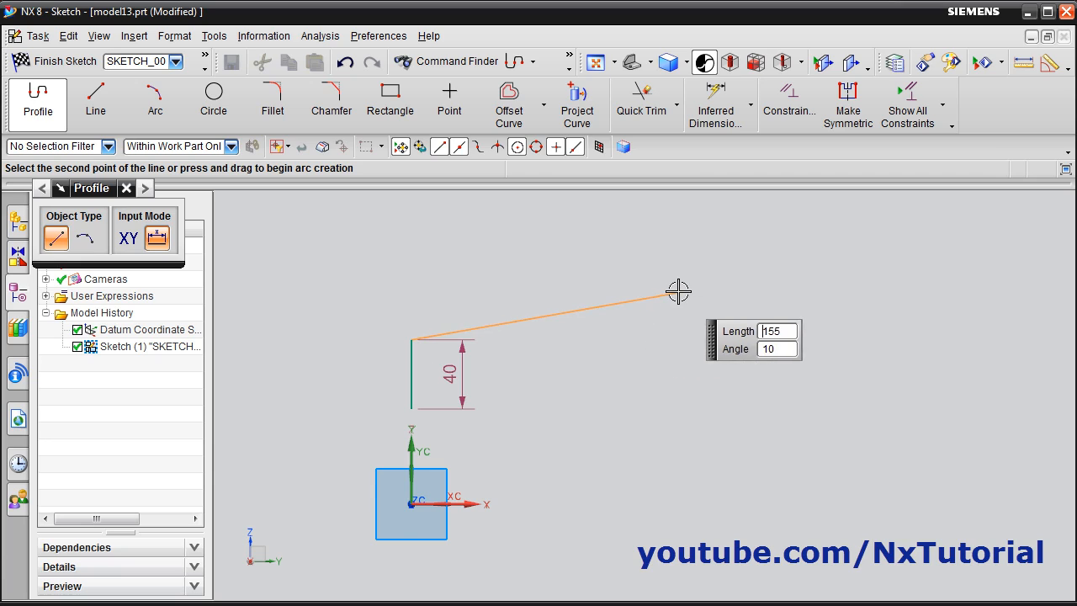
Continue the profile from the line's upper end with a sloped line 170 mm long at about 9°
left_click(378, 604)
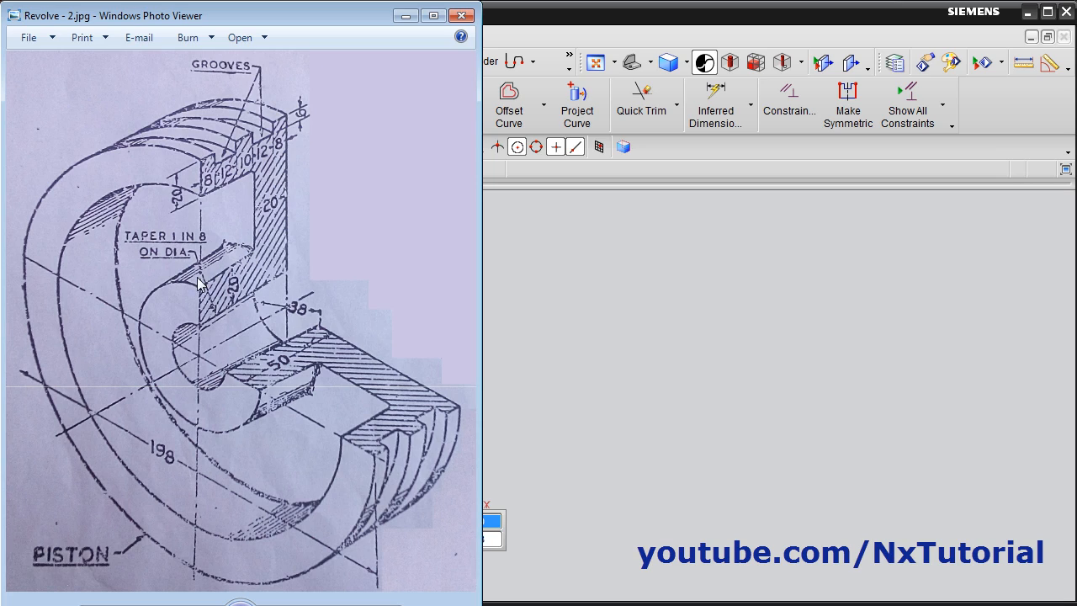
left_click(666, 28)
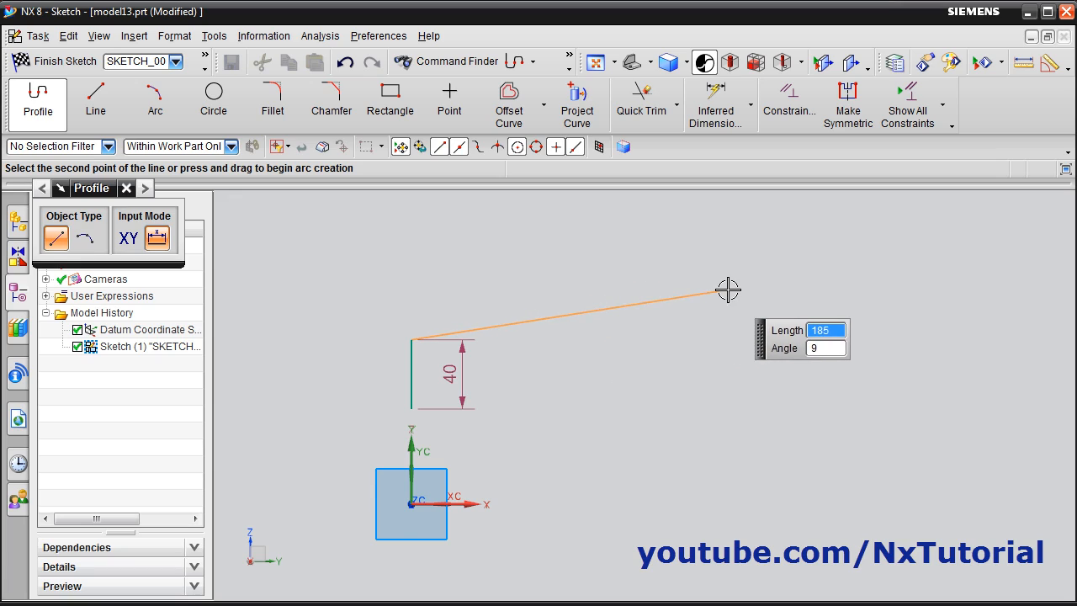
type("170")
key("Return")
Continue the profile with lines about 210 mm up, 167.9 mm left, 90 mm up, 340 mm right and 350 mm down
scroll(685, 310, "up", 3)
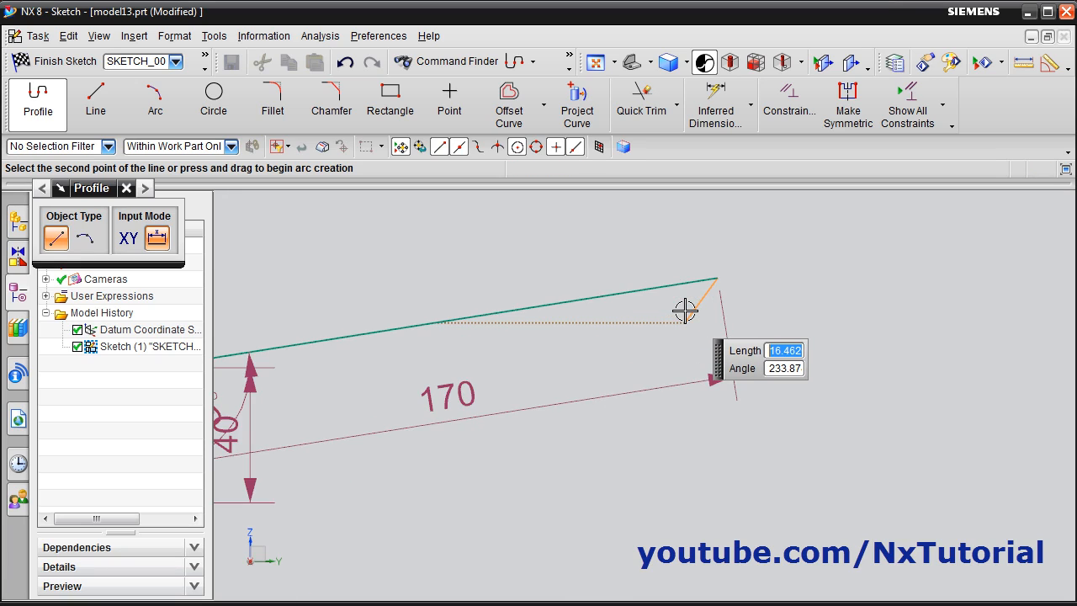
scroll(685, 311, "down", 9)
scroll(685, 311, "up", 2)
middle_click_drag(684, 311, 528, 435, "shift")
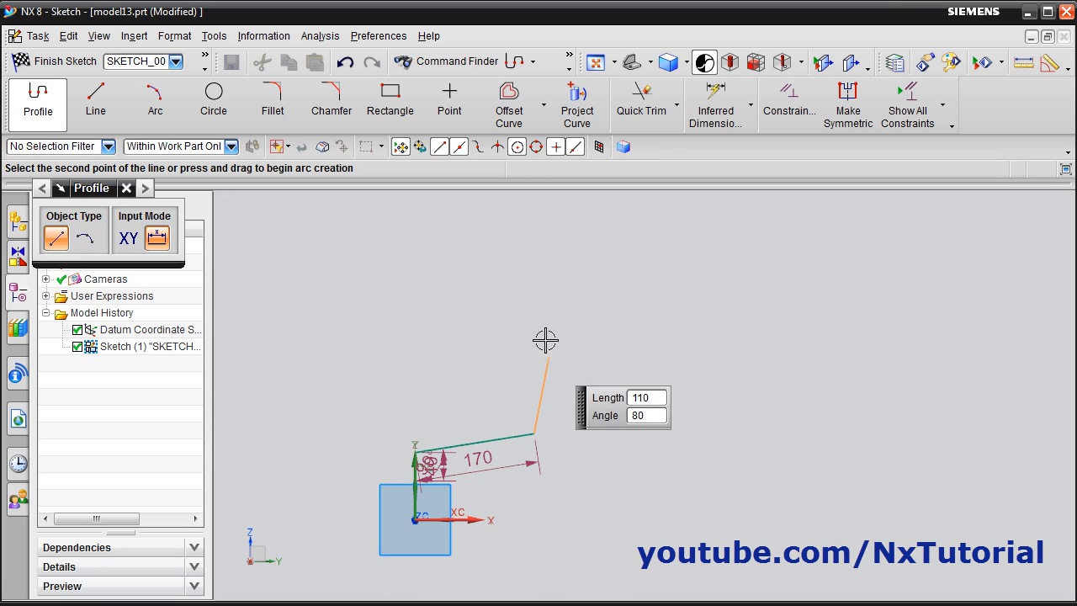
left_click(533, 286)
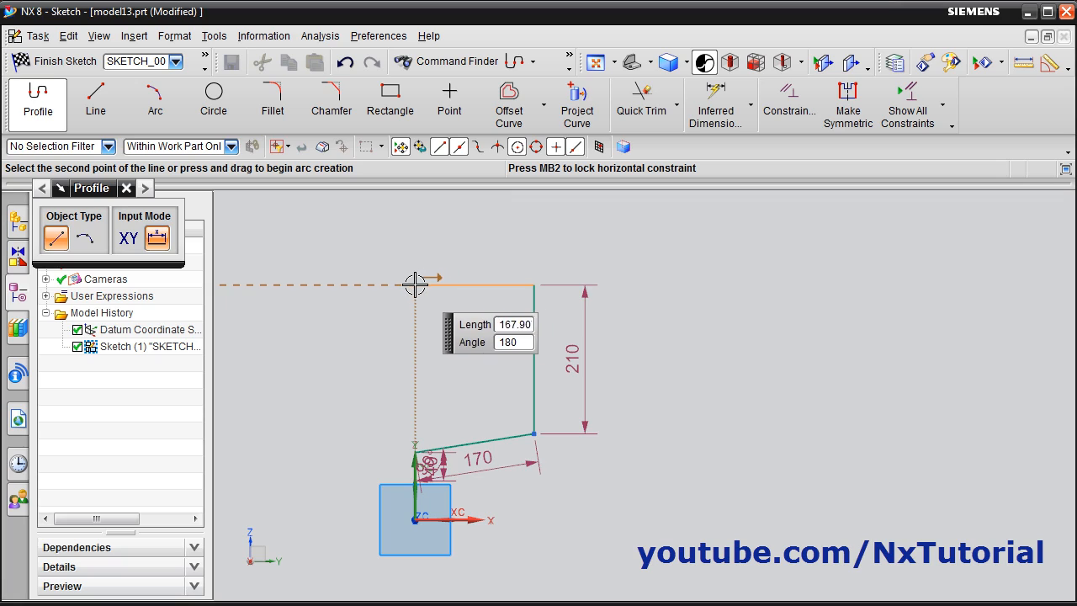
left_click(415, 286)
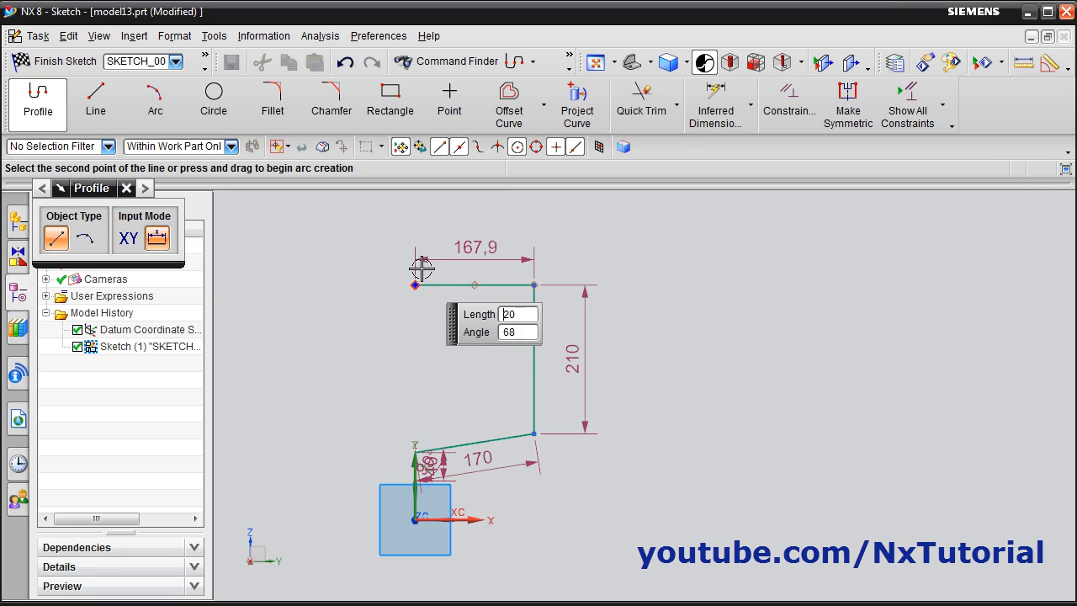
left_click(415, 222)
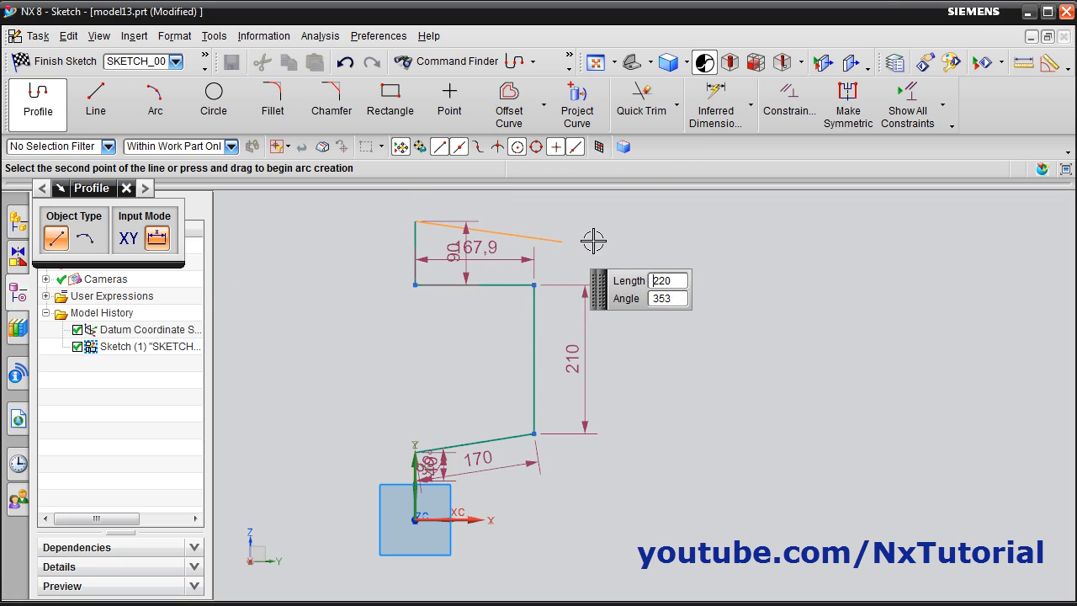
left_click(636, 222)
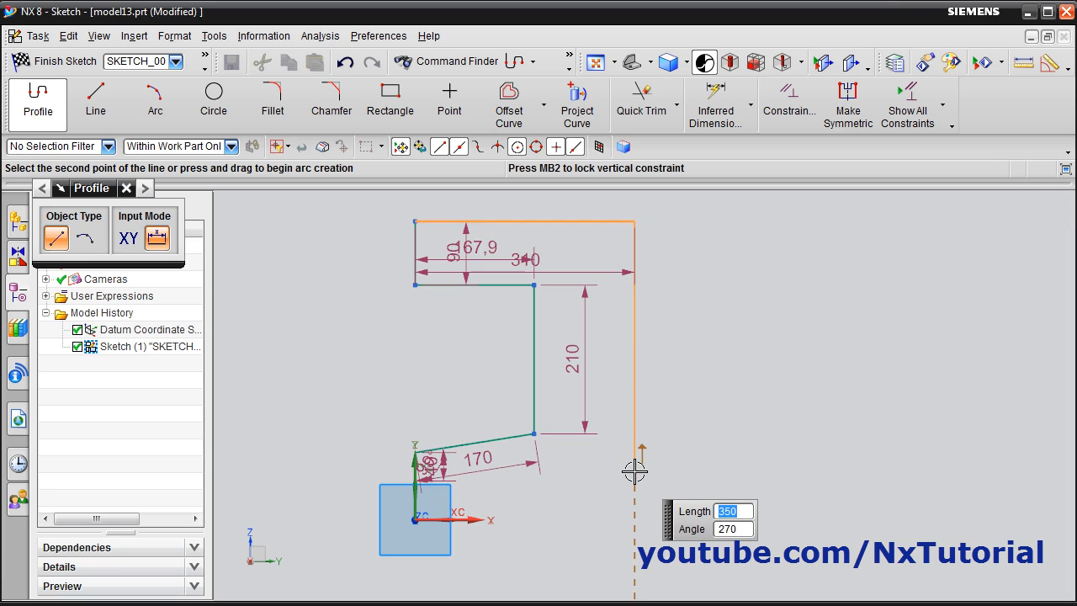
left_click(634, 469)
Sketch a small right triangle about 85 mm by 14.9 mm, closing at the lower end of the long vertical line
scroll(558, 493, "up", 2)
scroll(558, 494, "up", 2)
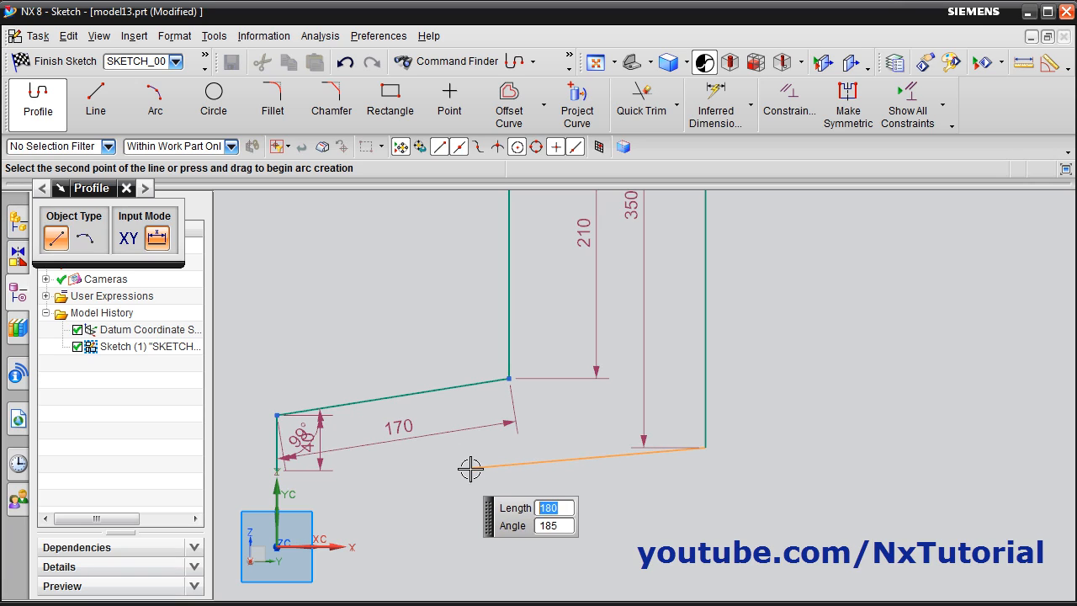
left_click(589, 447)
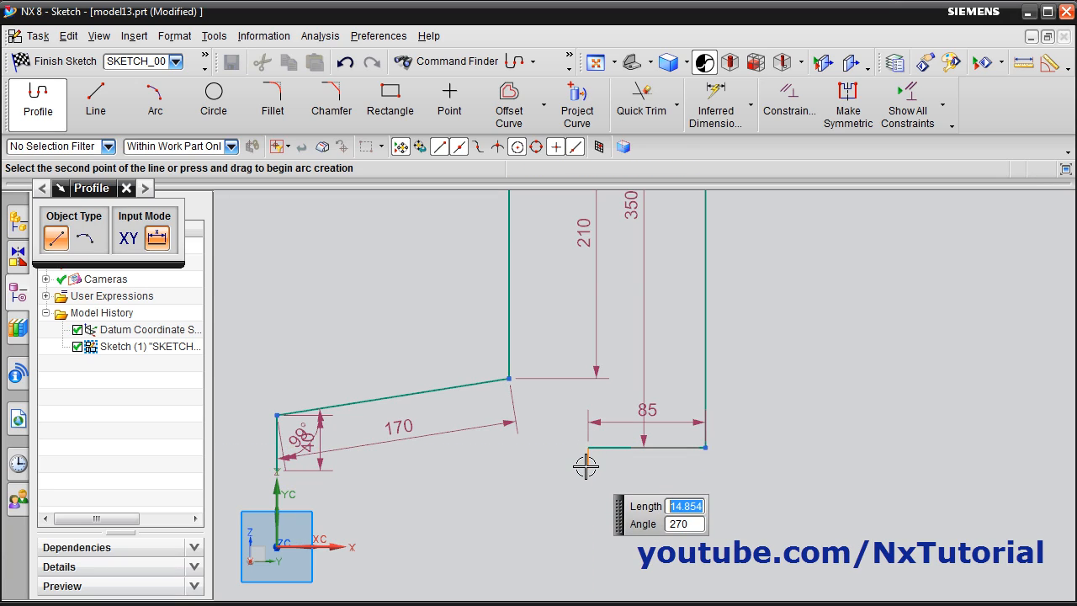
left_click(587, 466)
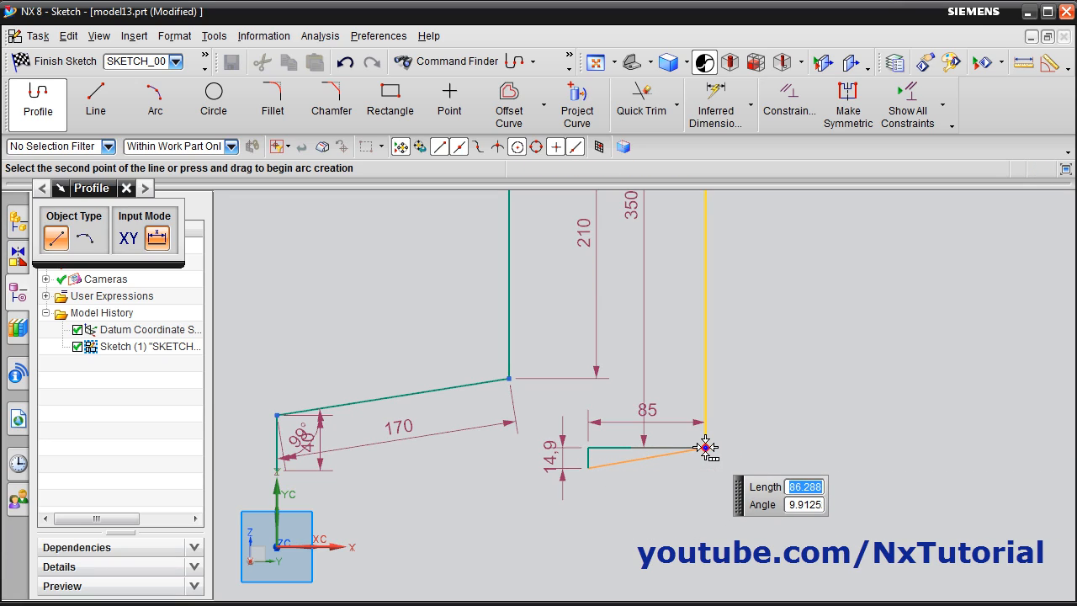
left_click(703, 449)
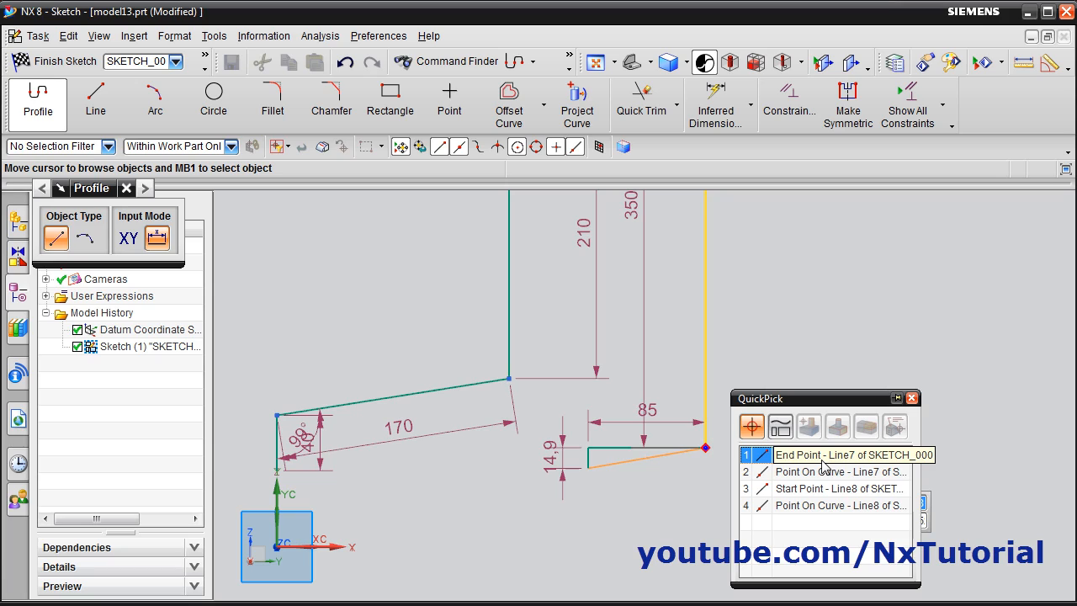
left_click(823, 462)
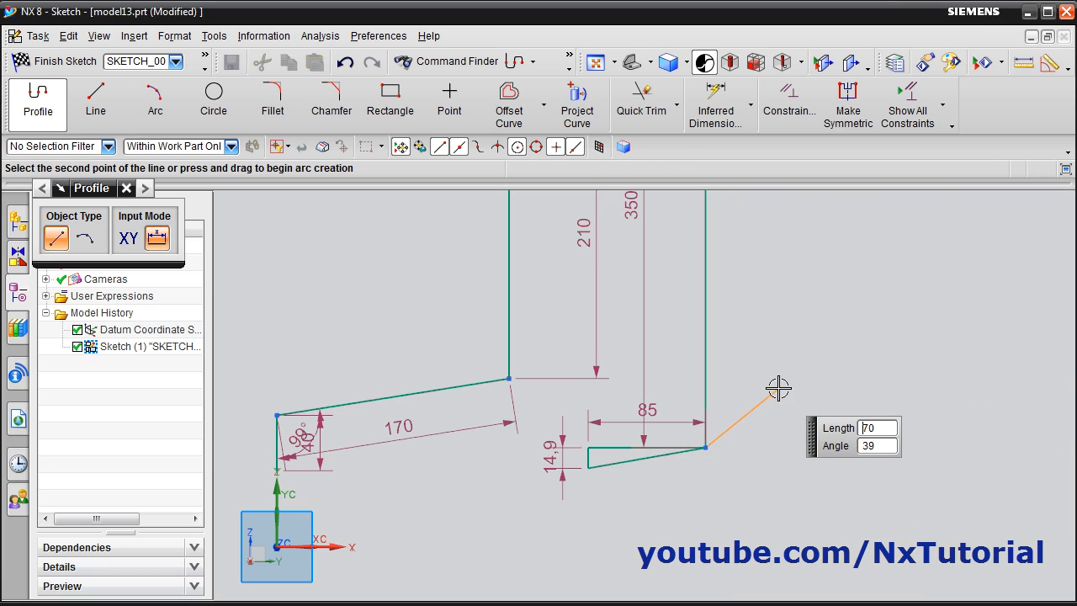
key("Escape")
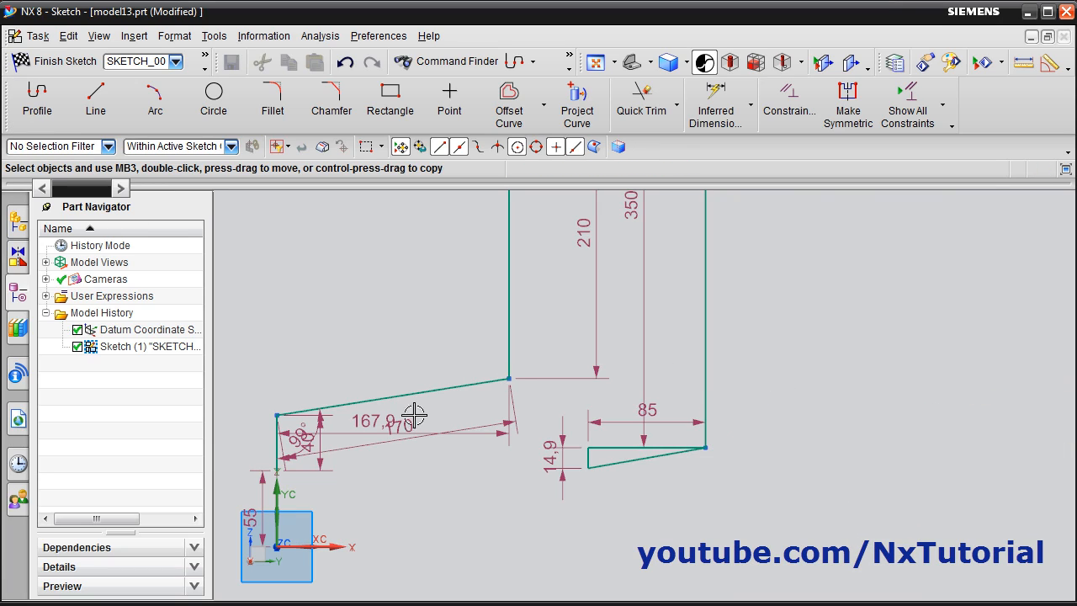
Following the 1 in 8 taper in the piston drawing, set the triangle's horizontal leg to 8 mm and its vertical leg to 1 mm
key("alt+Tab")
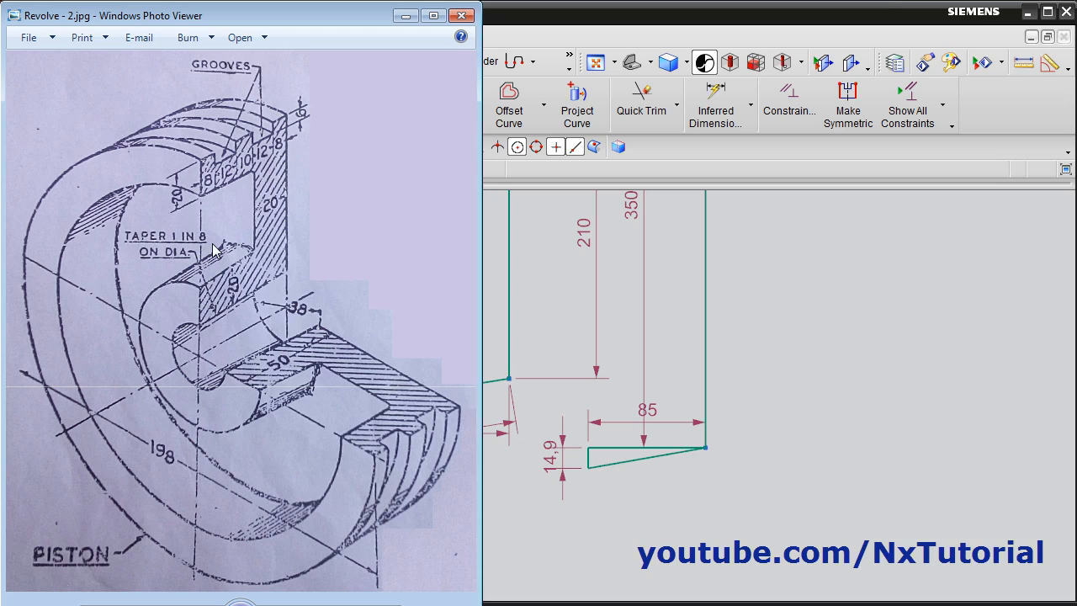
left_click(649, 497)
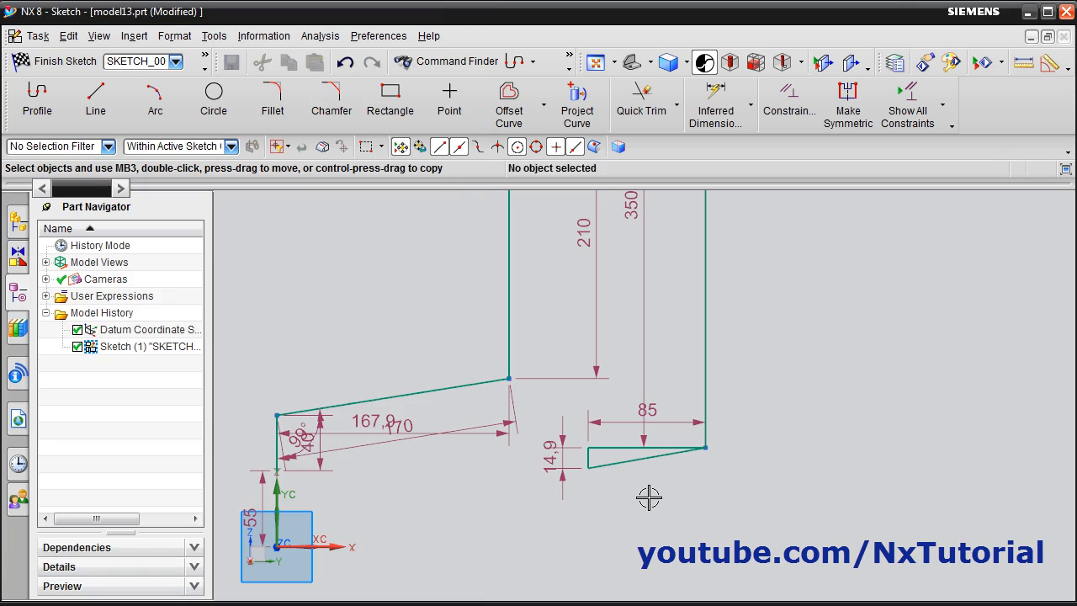
double_click(669, 425)
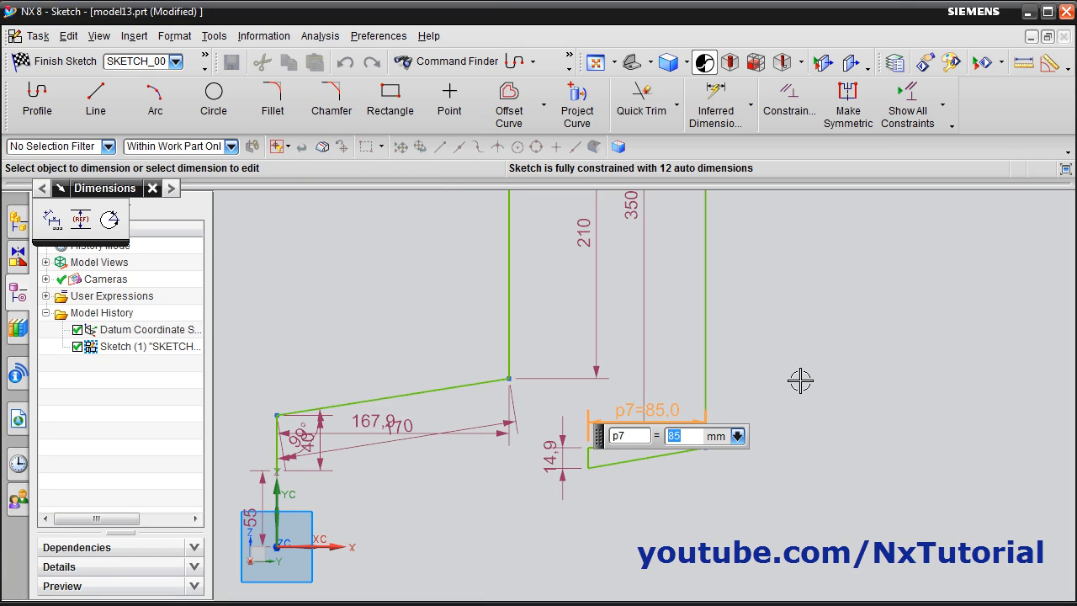
type("8")
key("Return")
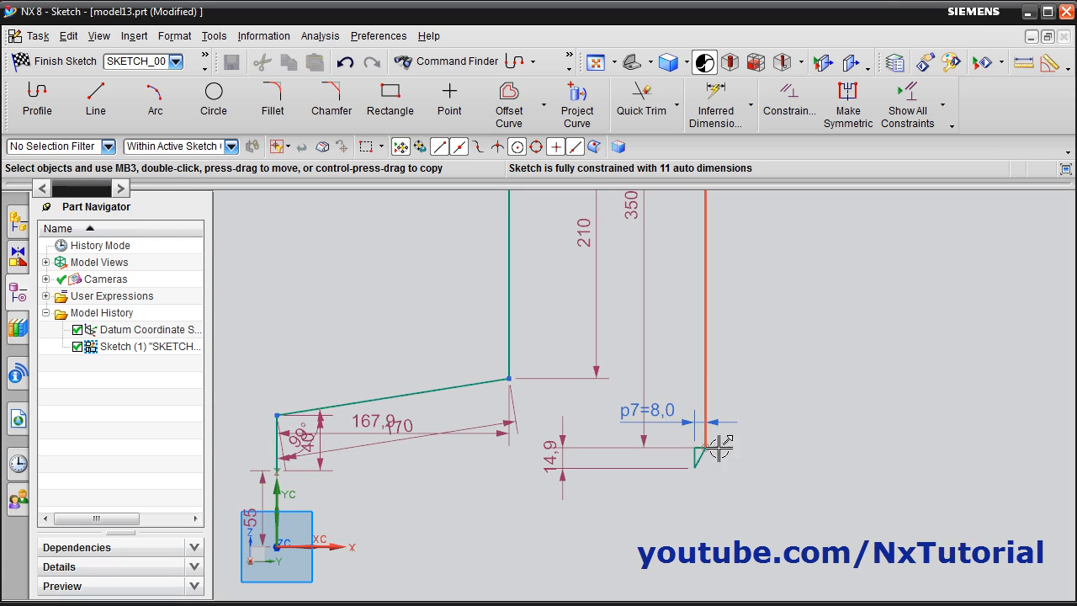
scroll(716, 483, "up", 2)
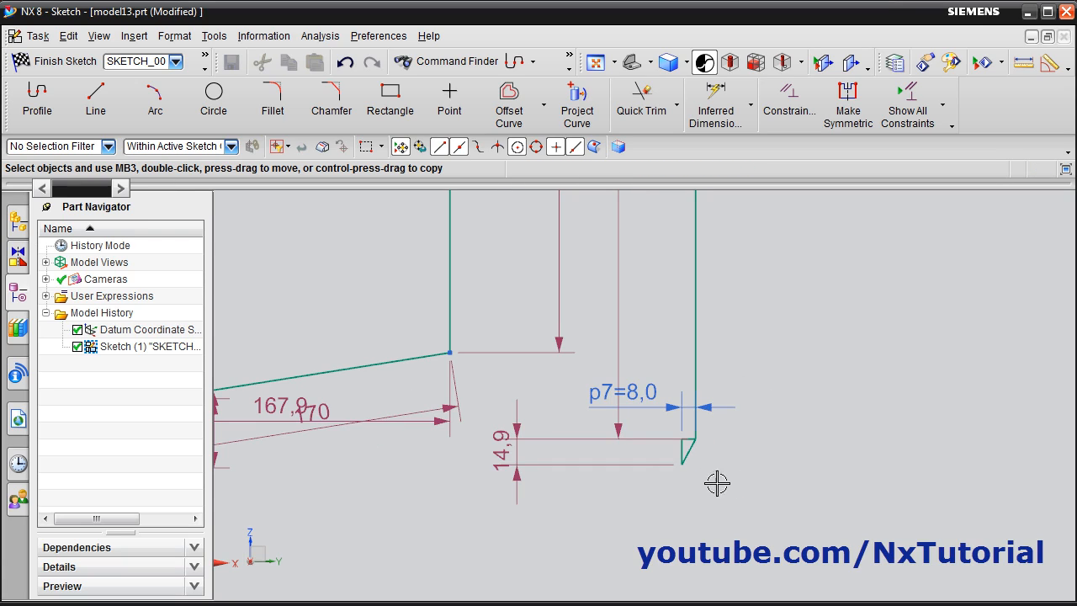
double_click(500, 451)
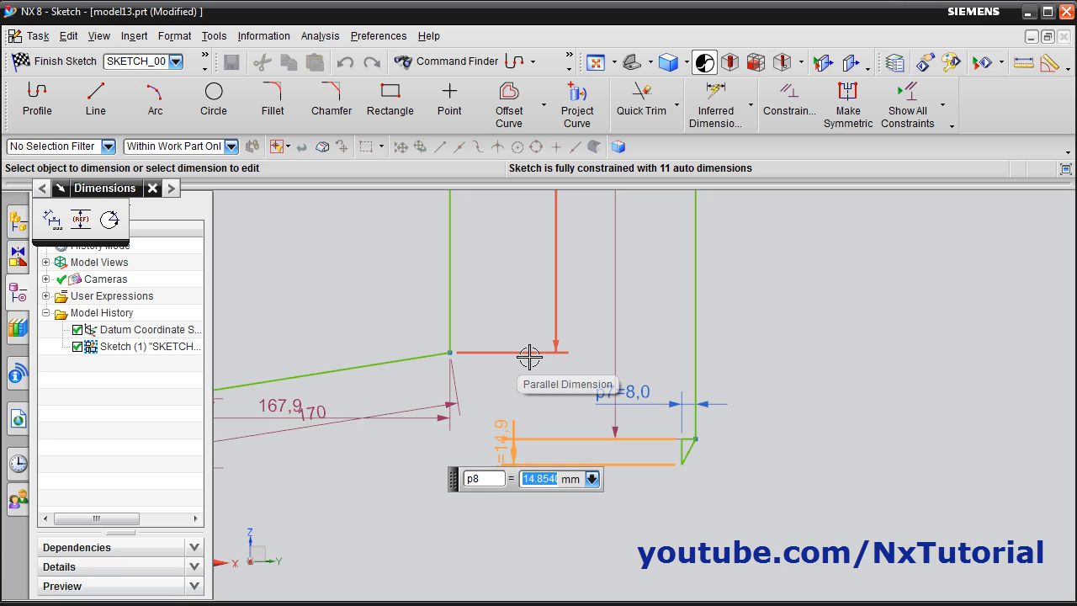
type("1")
key("Return")
Convert the small taper triangle's horizontal and vertical legs to reference lines
scroll(715, 409, "up", 2)
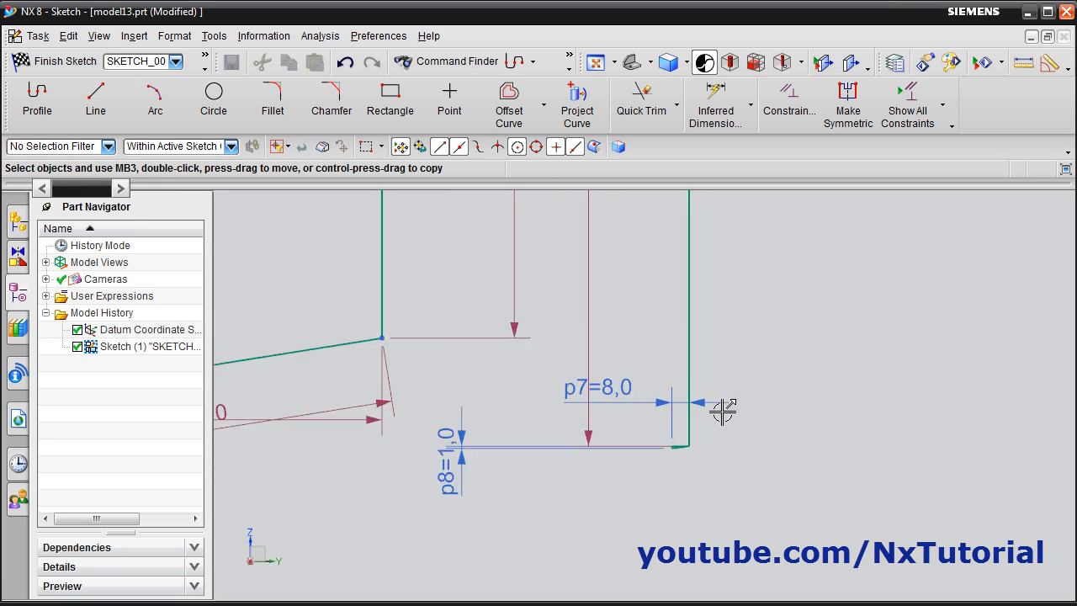
scroll(637, 505, "up", 3)
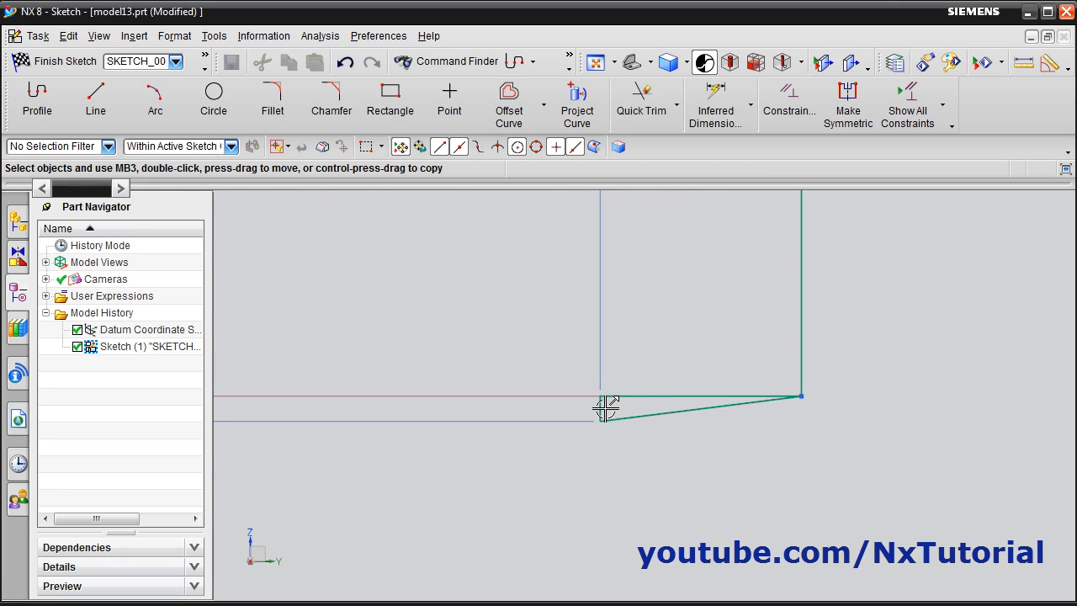
left_click(637, 396)
left_click(600, 410)
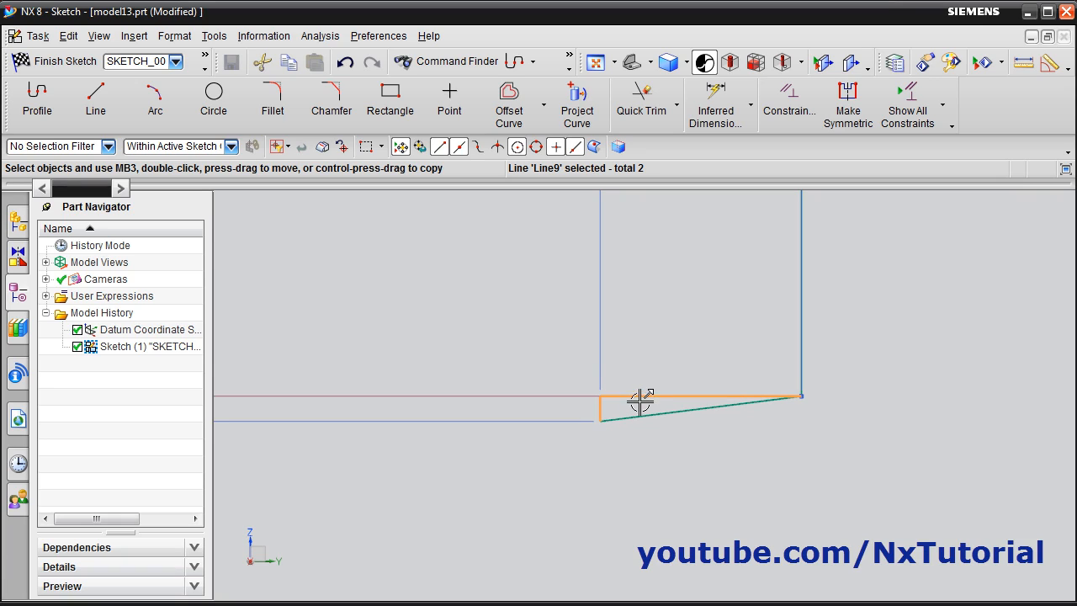
right_click(633, 397)
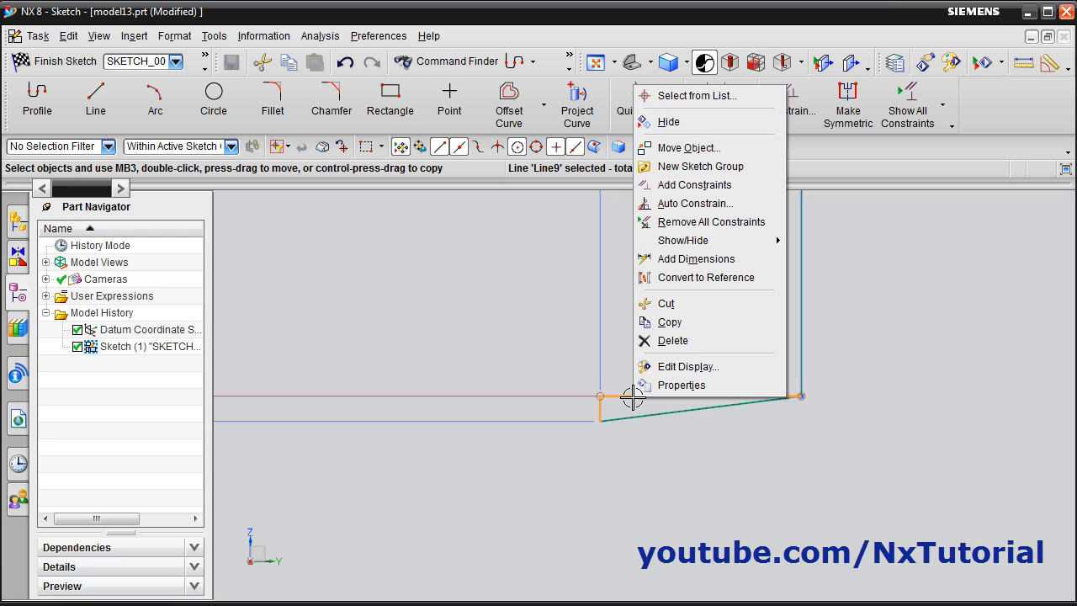
left_click(717, 280)
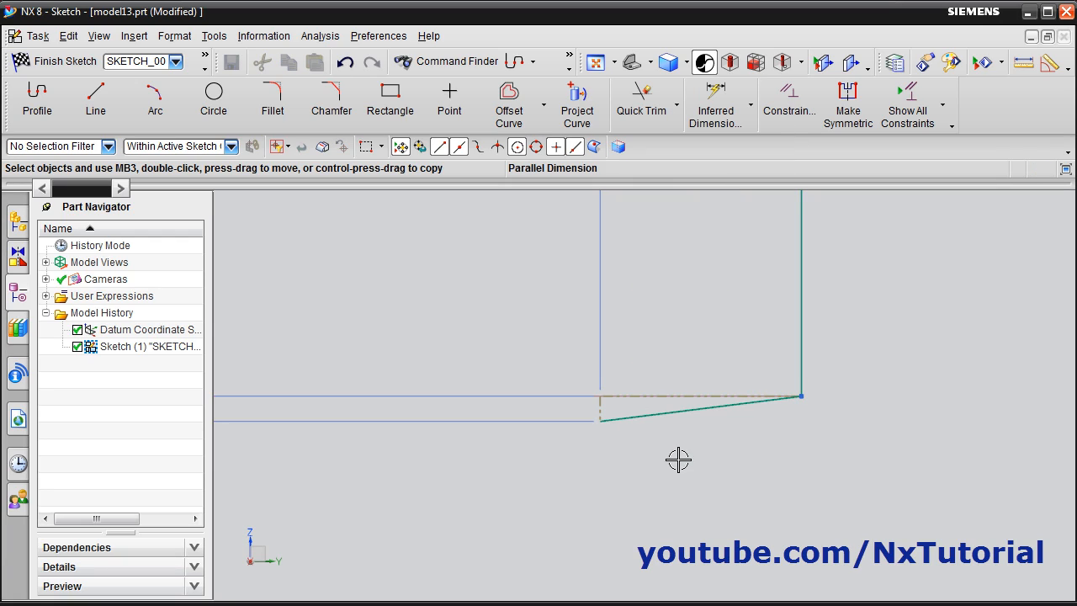
Spread out the overlapping dimensions, placing the overall width above, the 90 mm and 40 mm heights and the 350 mm height beside the profile
scroll(800, 416, "up", 4)
scroll(806, 428, "down", 13)
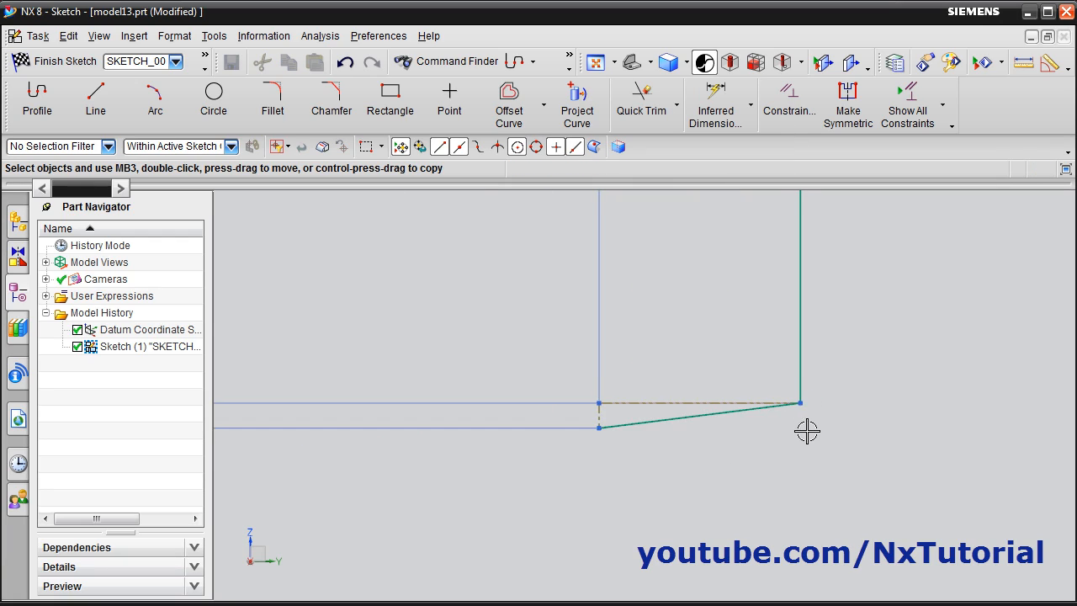
scroll(782, 486, "down", 2)
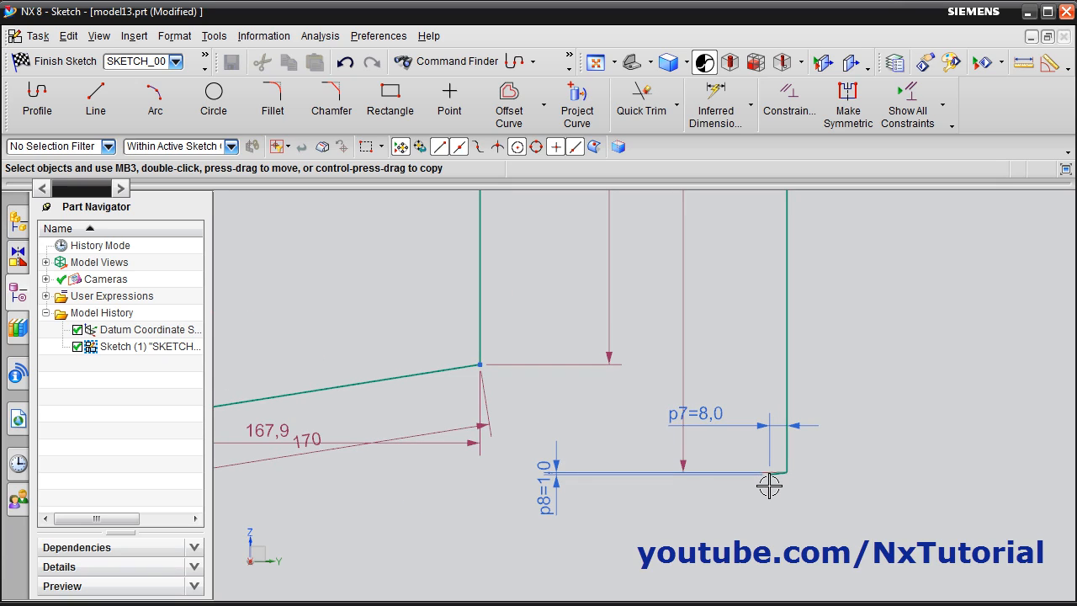
scroll(767, 488, "down", 5)
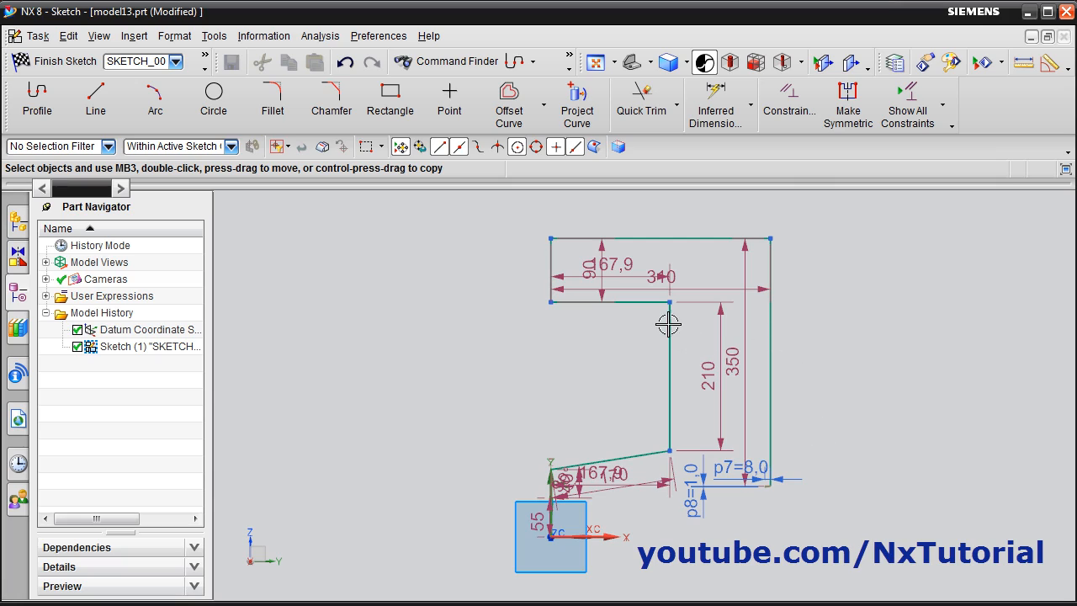
left_click_drag(660, 280, 658, 205)
left_click_drag(600, 264, 493, 264)
left_click_drag(593, 264, 600, 337)
left_click_drag(729, 360, 836, 367)
left_click_drag(618, 483, 606, 404)
left_click_drag(570, 480, 463, 481)
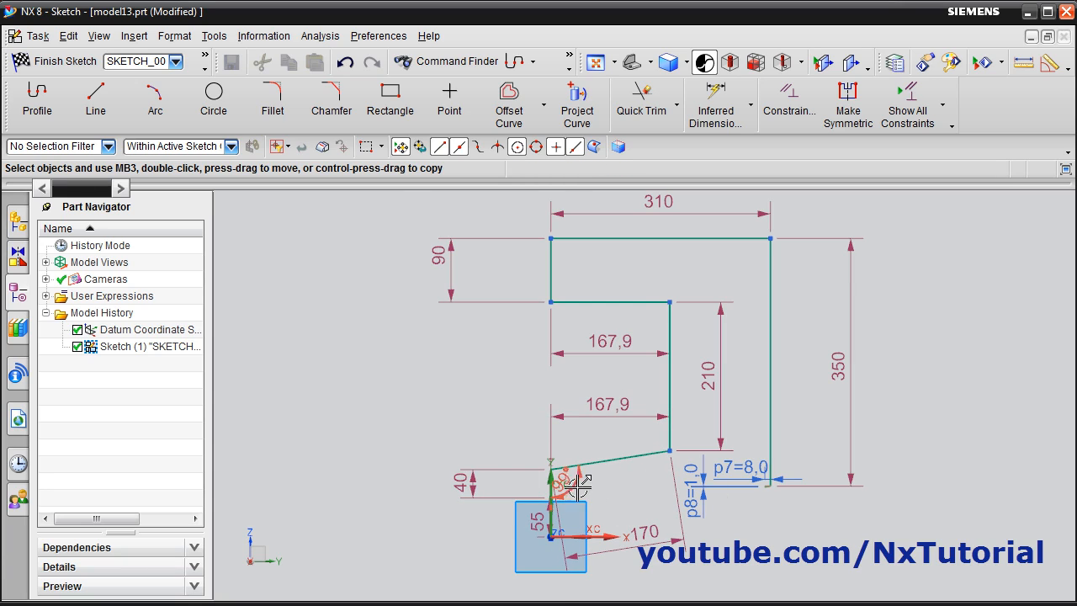
scroll(602, 491, "up", 2)
scroll(594, 502, "down", 2)
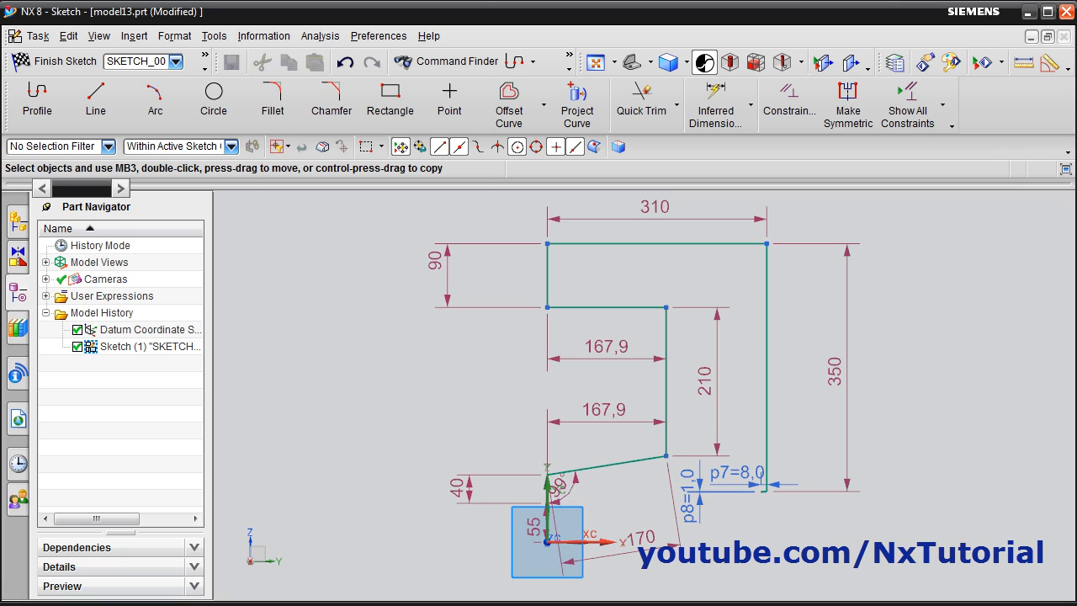
Following the piston drawing, dimension the two long vertical lines 20 mm apart and set the inner one 30 mm from the vertical axis
key("alt+Tab")
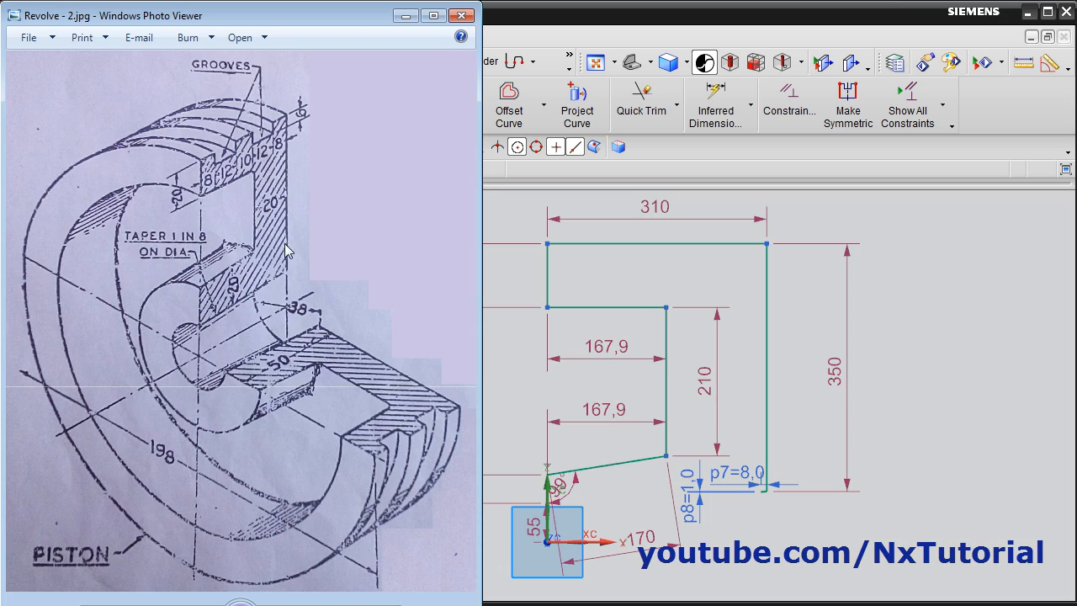
left_click(923, 365)
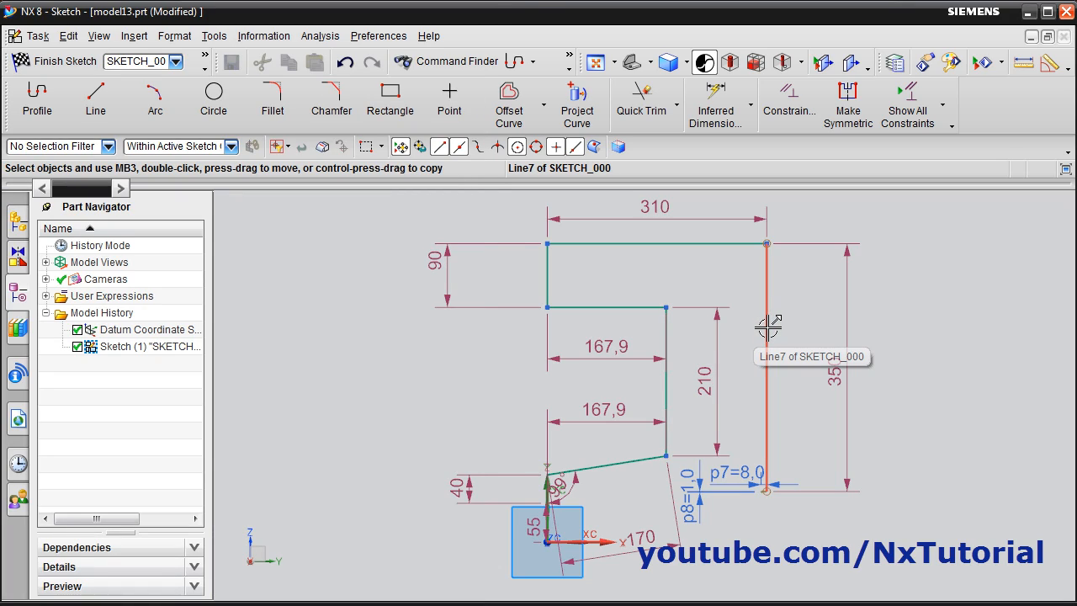
left_click(711, 116)
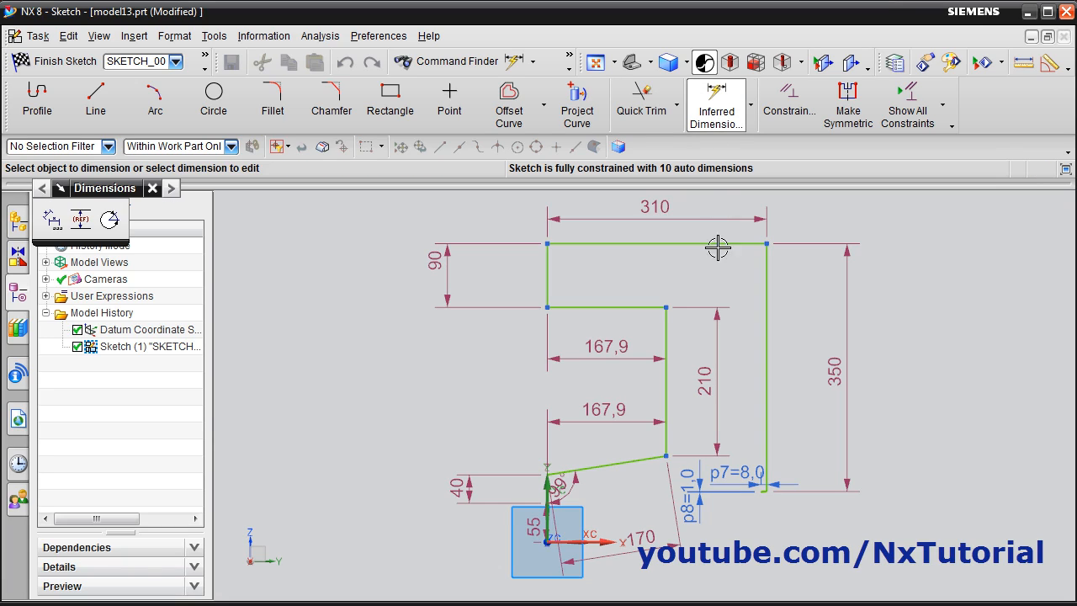
left_click(666, 333)
left_click(765, 335)
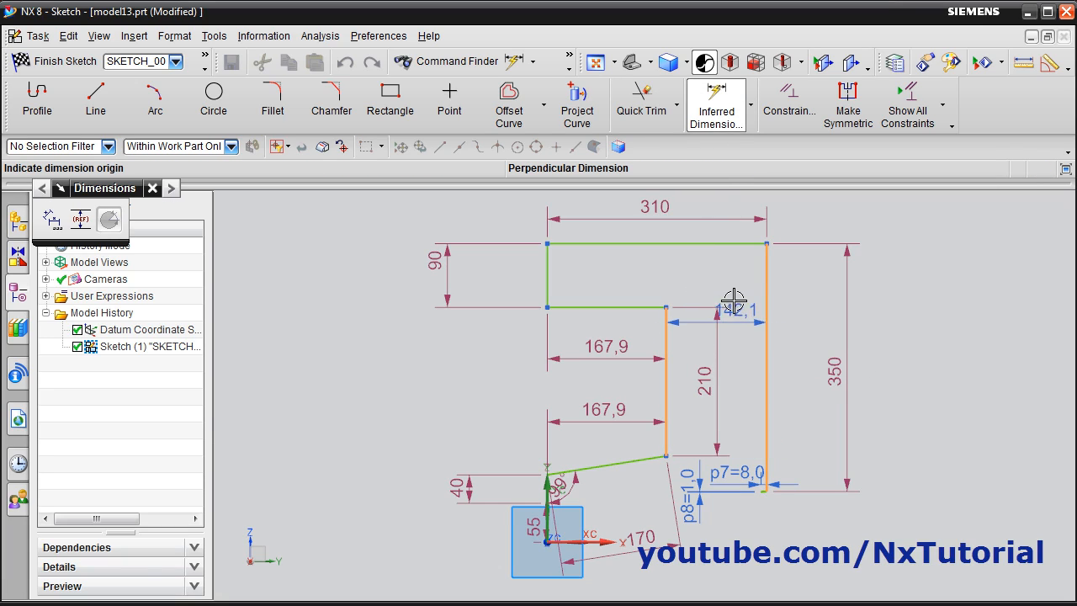
left_click(716, 277)
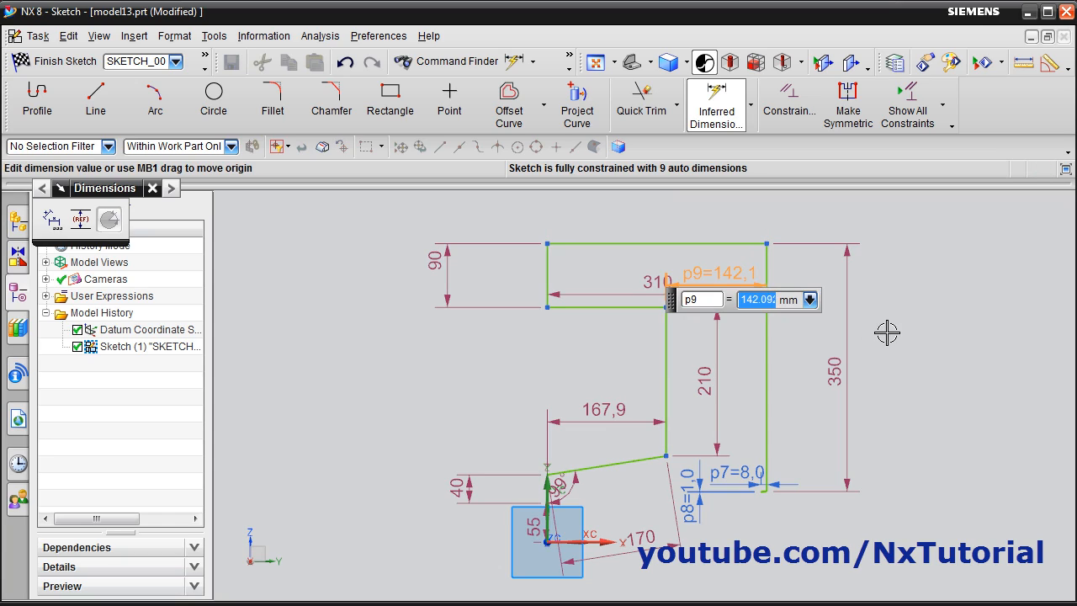
type("20")
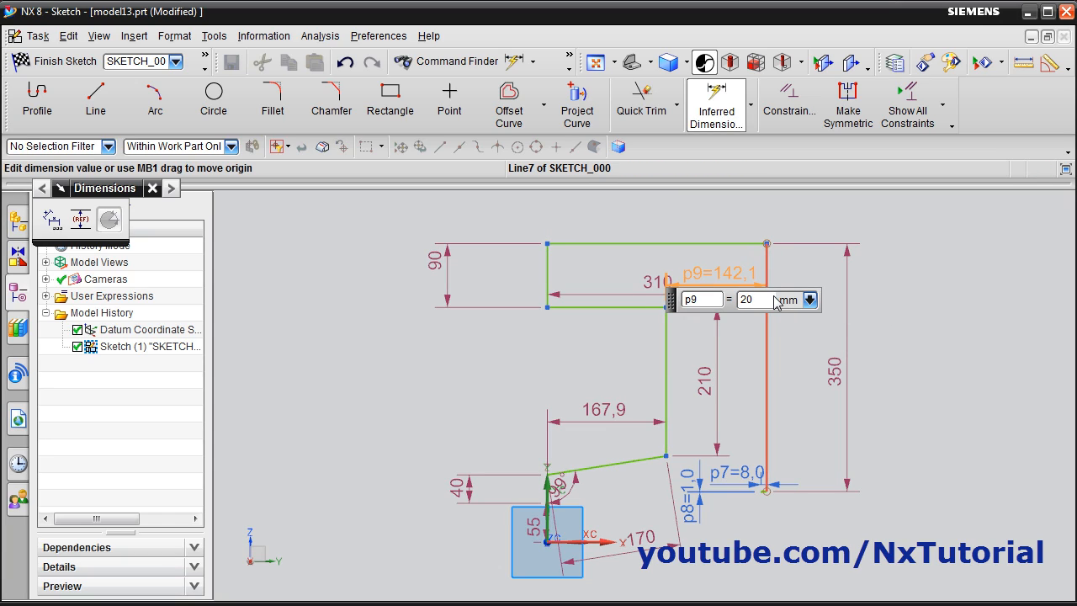
key("Return")
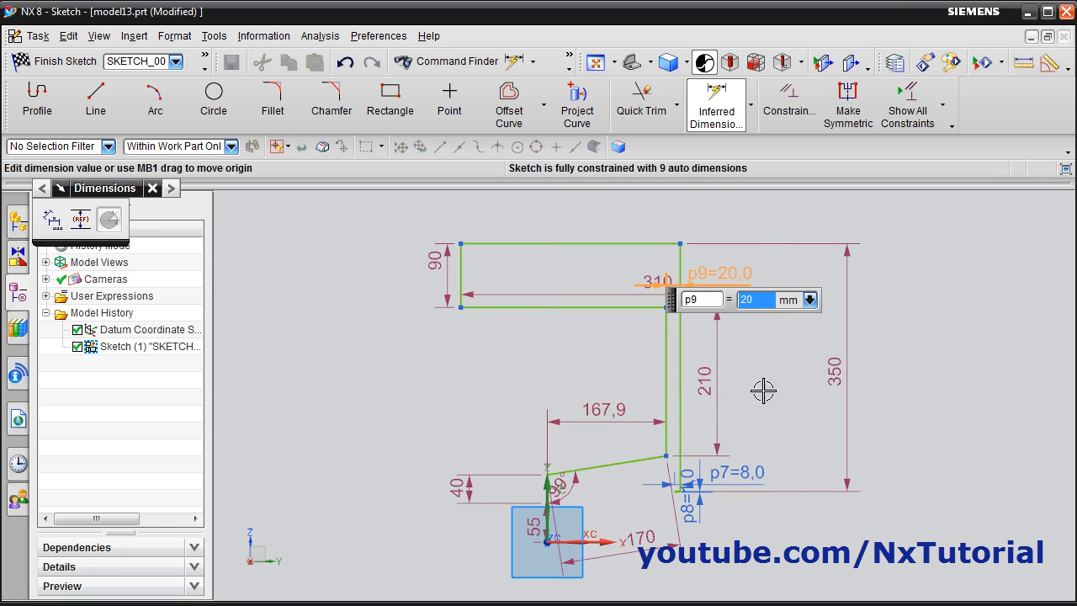
key("Escape")
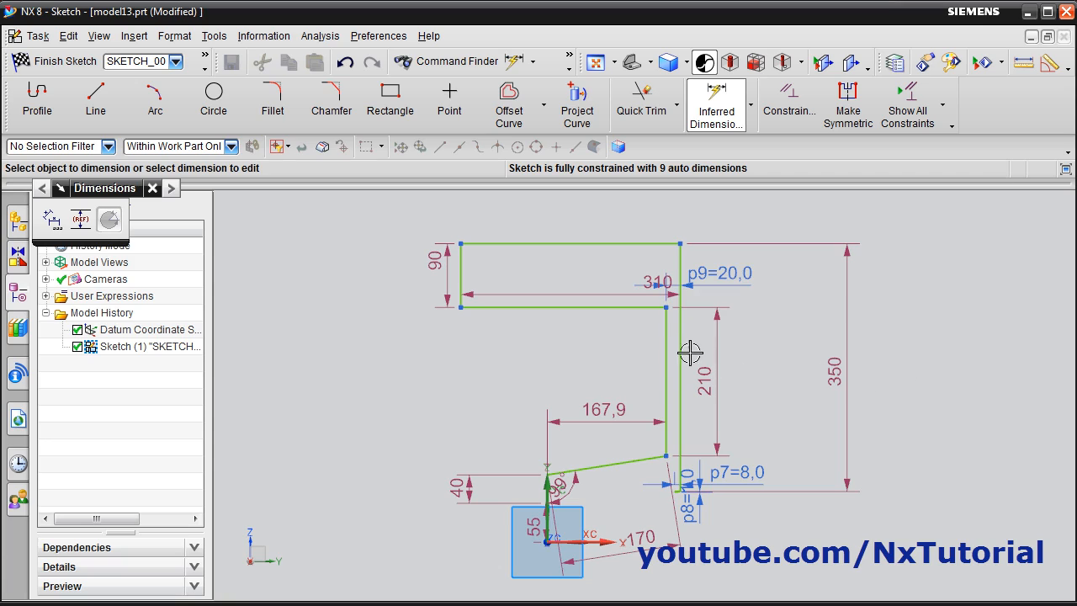
key("Escape")
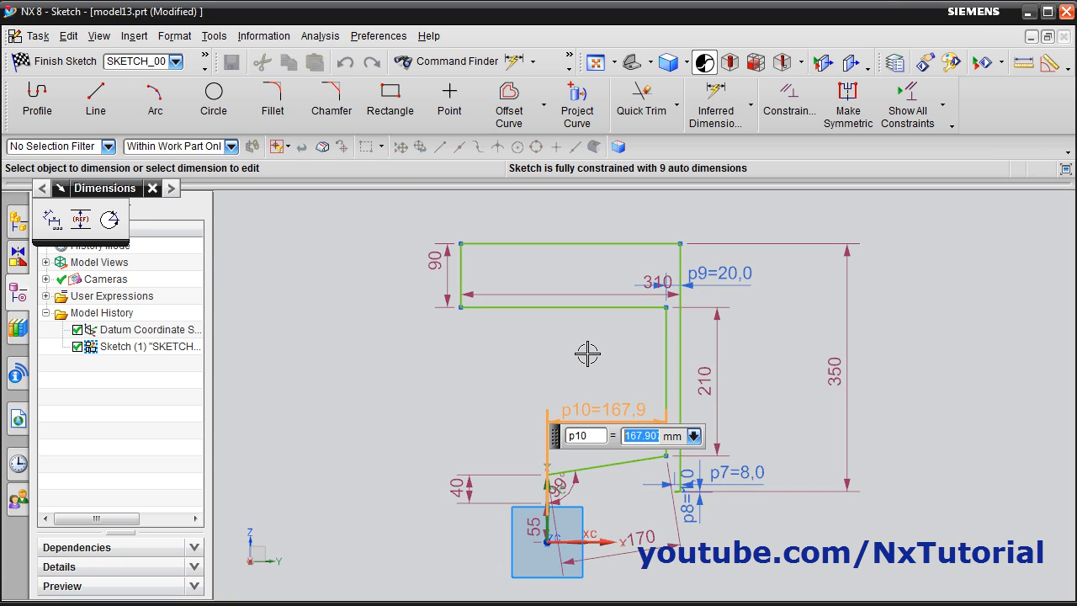
key("Return")
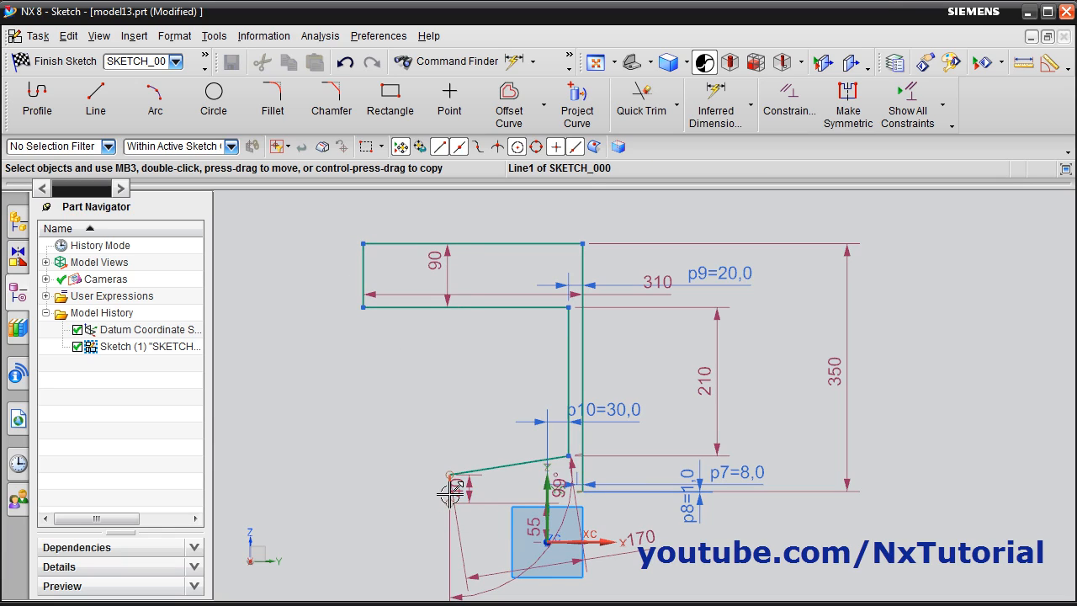
Constrain the profile's upper and lower short vertical lines on the open side to be collinear
left_click(785, 115)
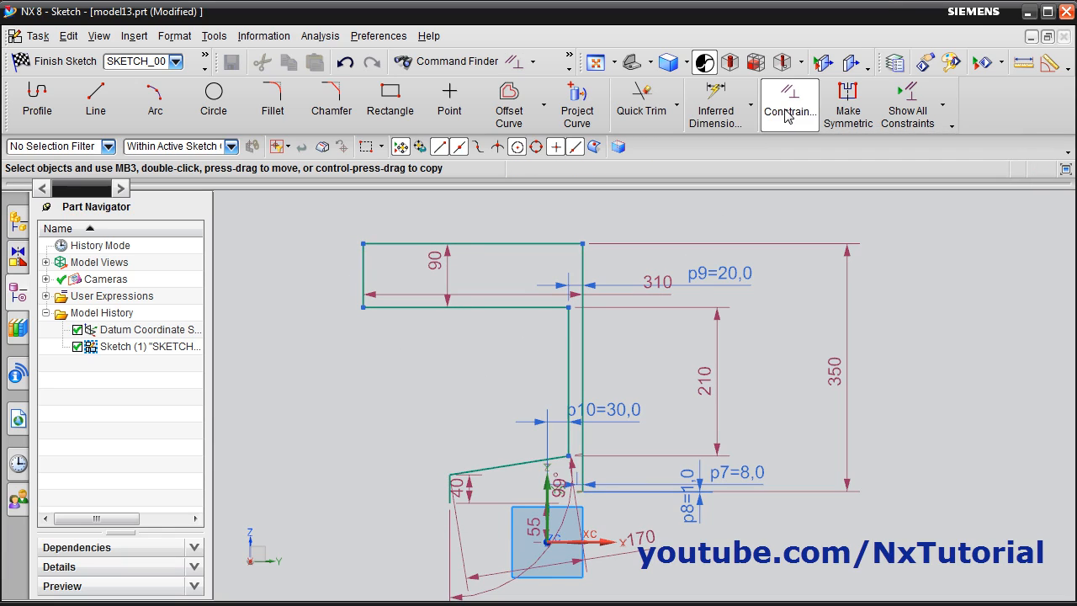
left_click(364, 270)
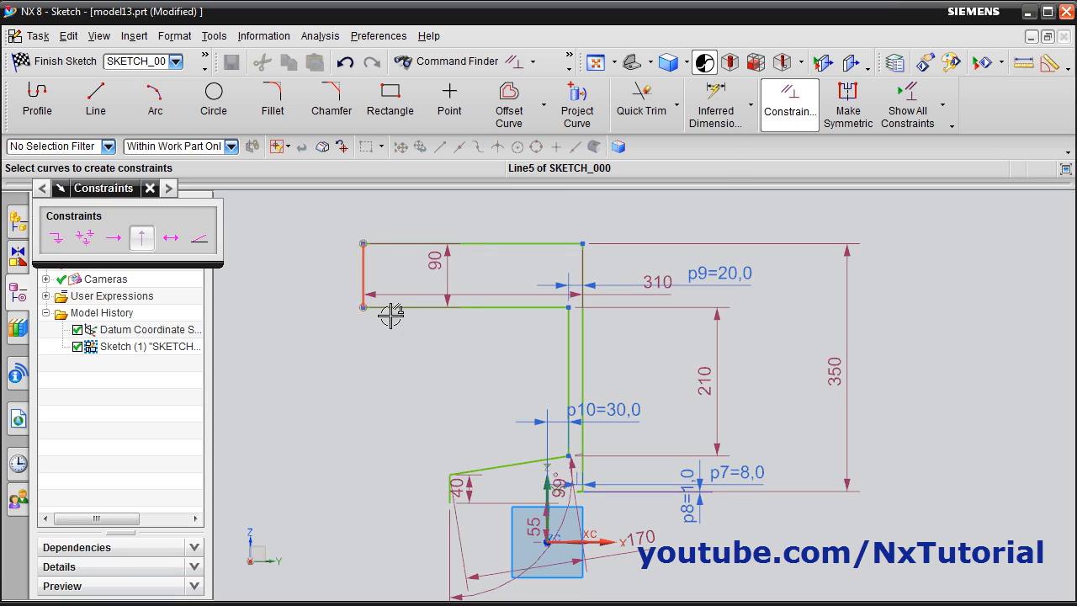
left_click(448, 488)
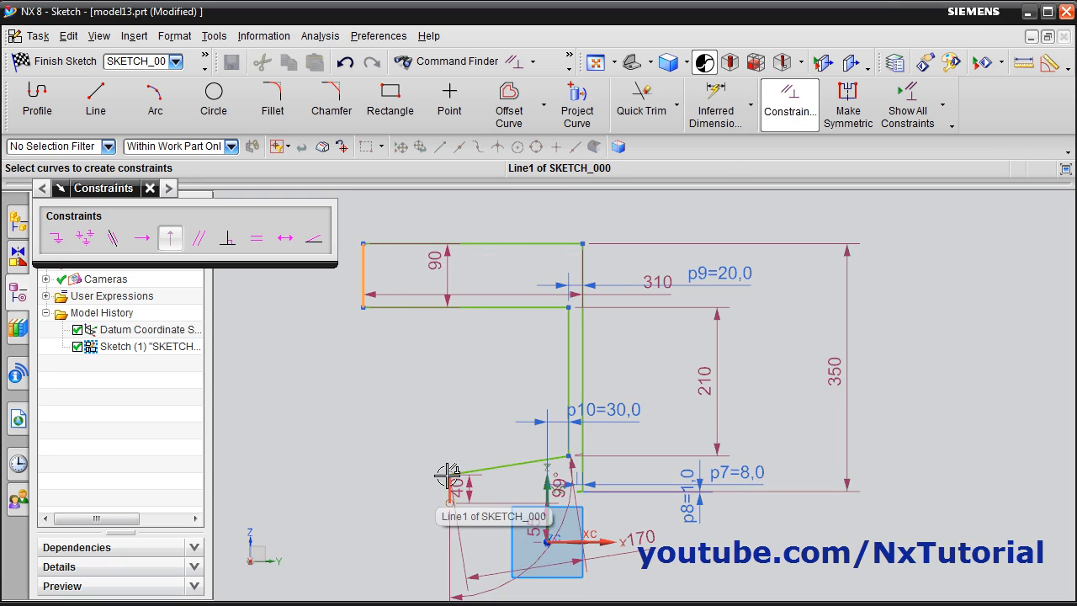
left_click(114, 239)
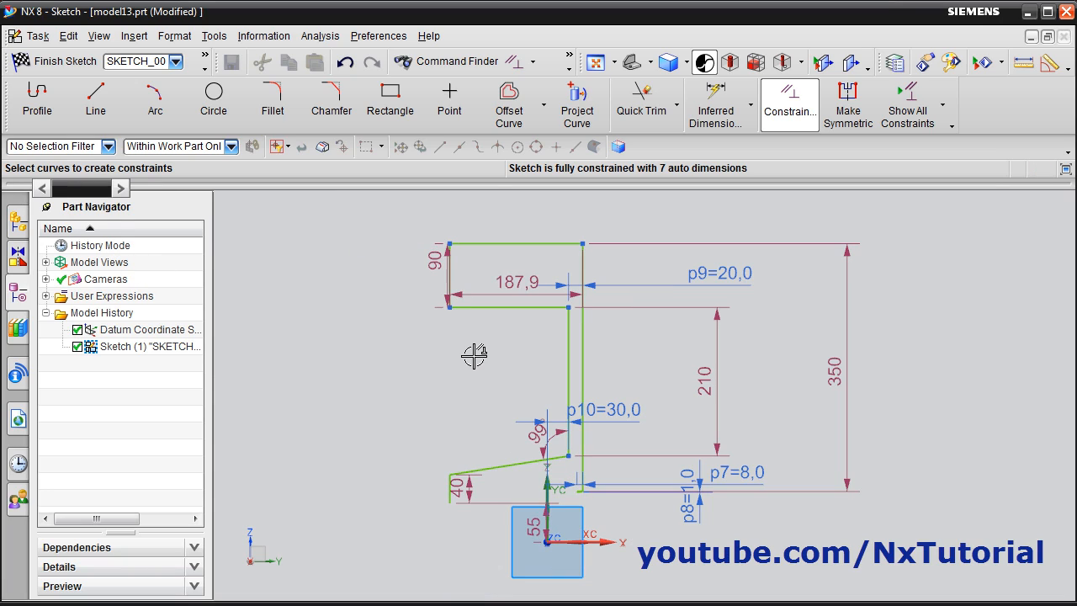
key("Escape")
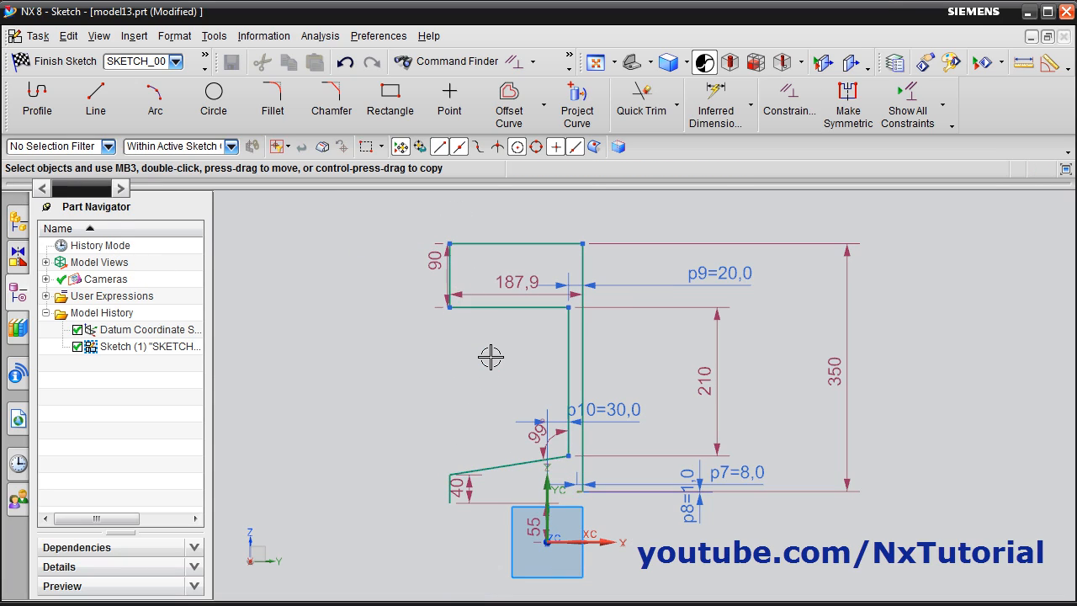
Move the 90 mm dimension clear of the profile and set the top line's length to 50 mm
left_click_drag(434, 286, 395, 277)
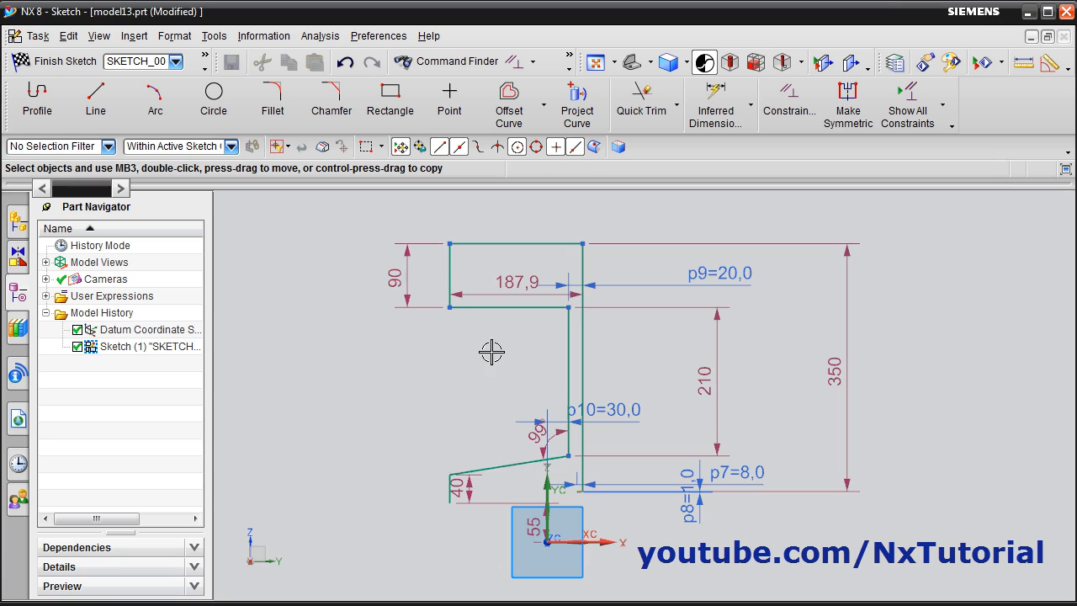
double_click(514, 284)
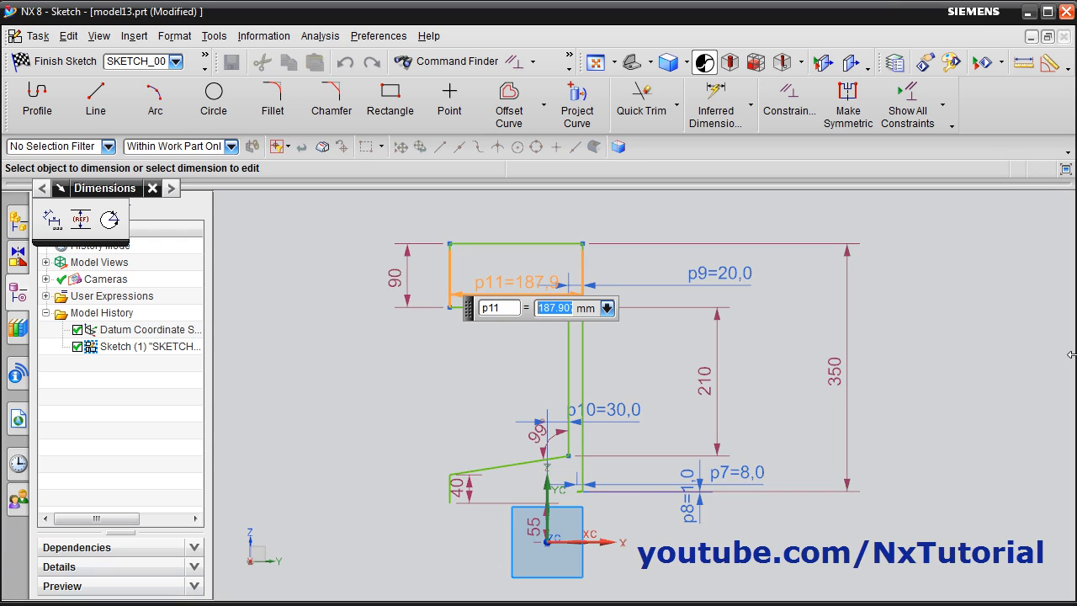
key("Return")
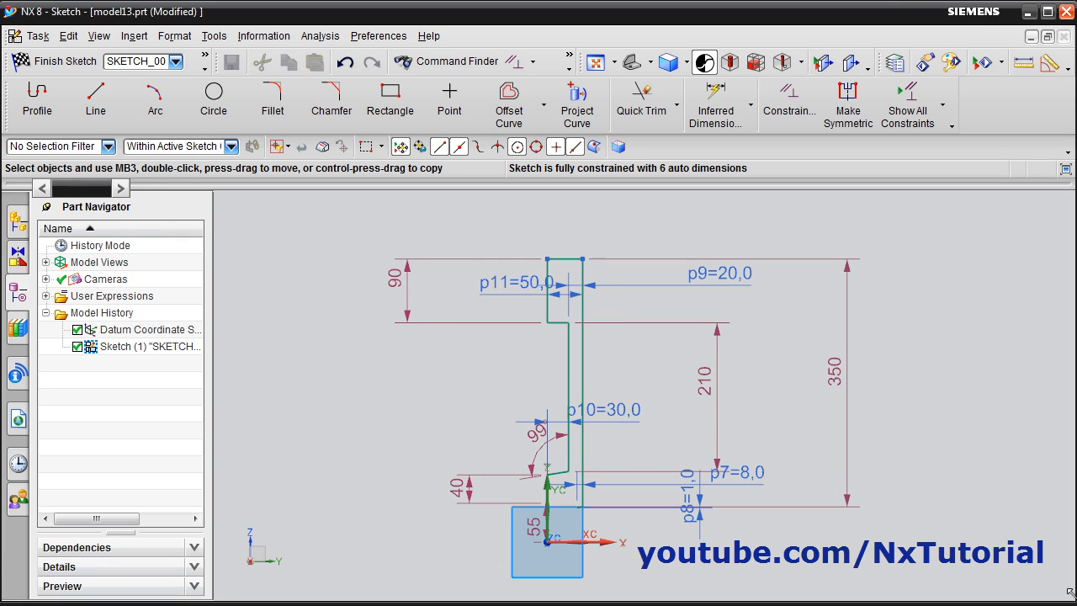
Quick Extend the short 1 in 8 taper line to the profile's inner vertical line, using that vertical line as the boundary curve
scroll(804, 479, "up", 2)
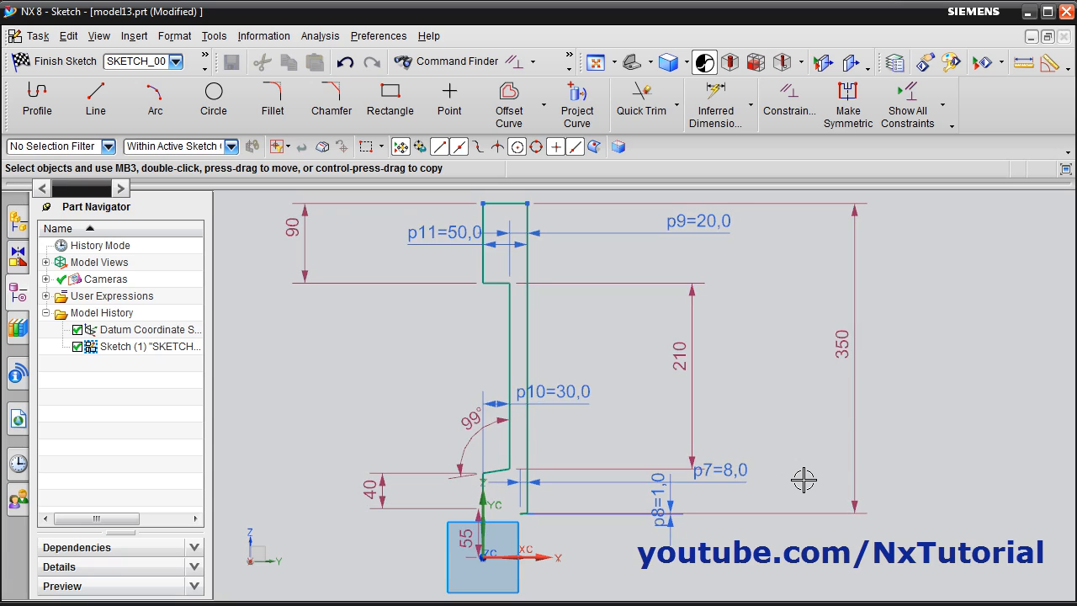
scroll(496, 522, "up", 4)
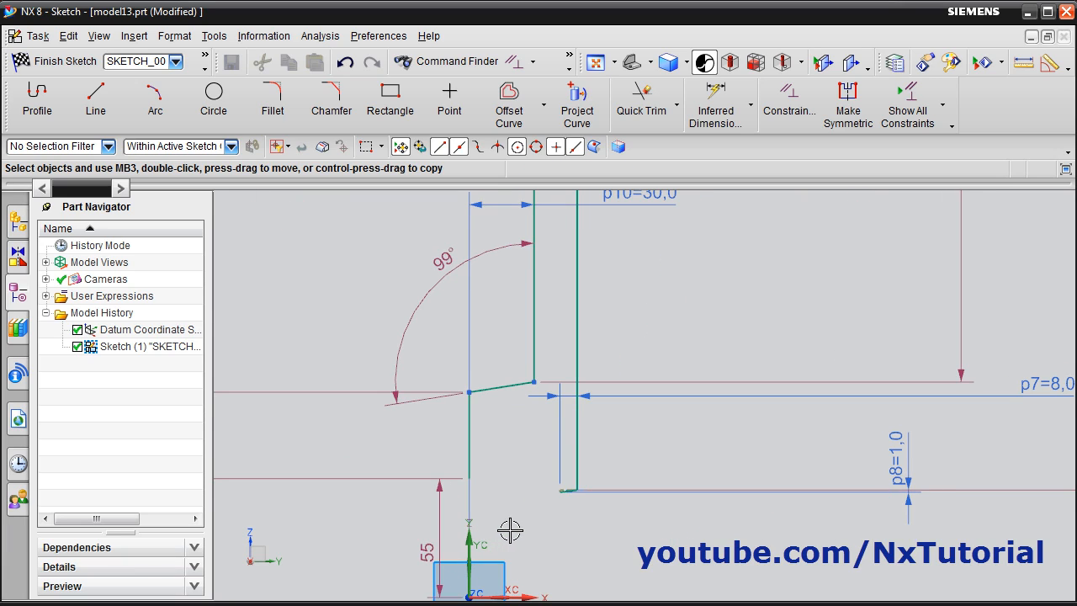
scroll(572, 518, "up", 3)
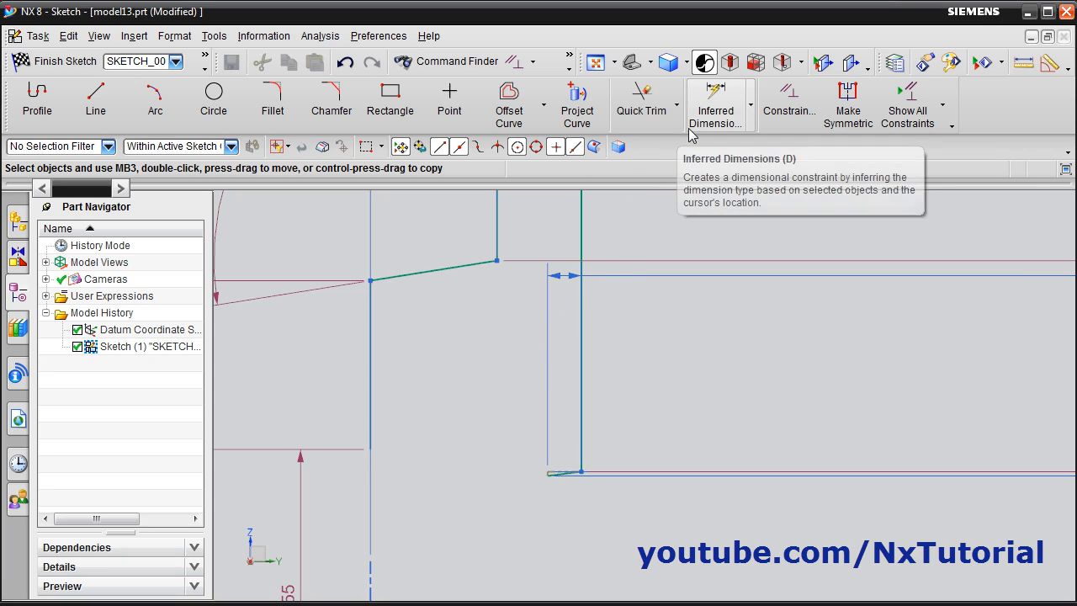
left_click(677, 106)
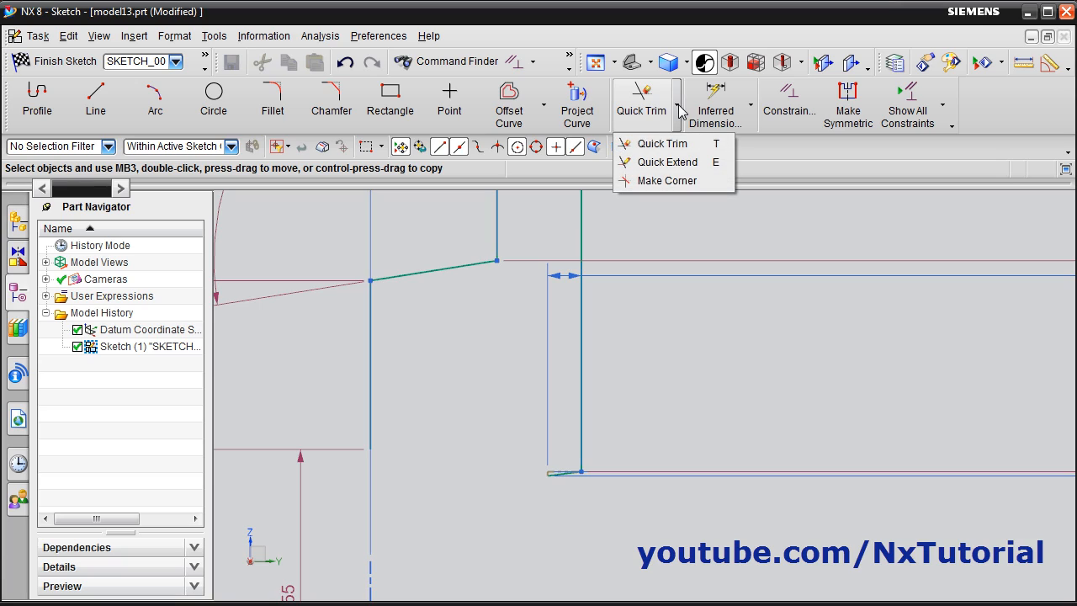
left_click(673, 164)
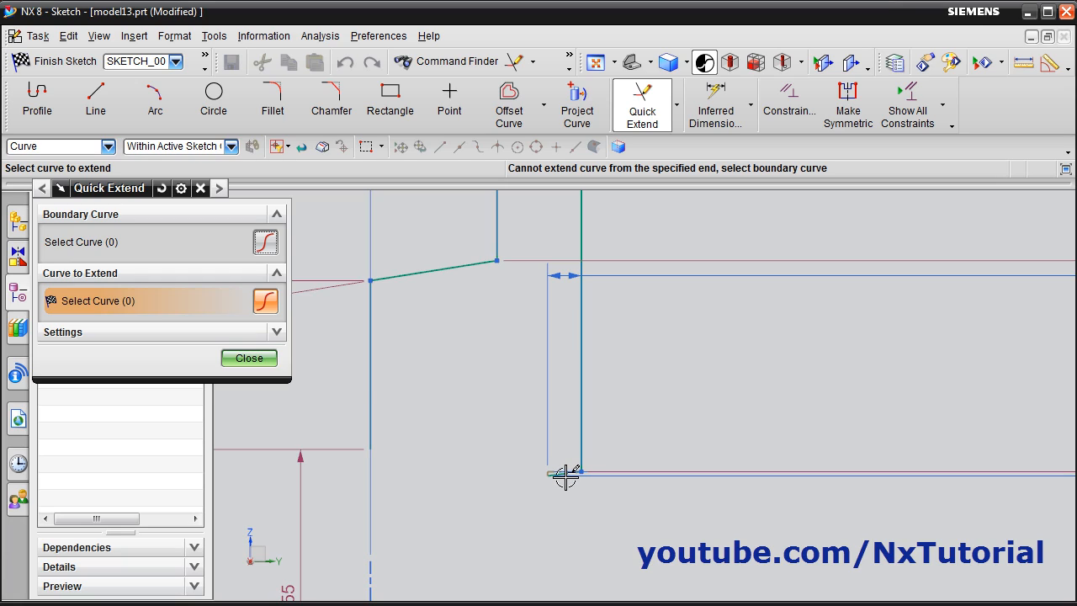
scroll(558, 491, "up", 1)
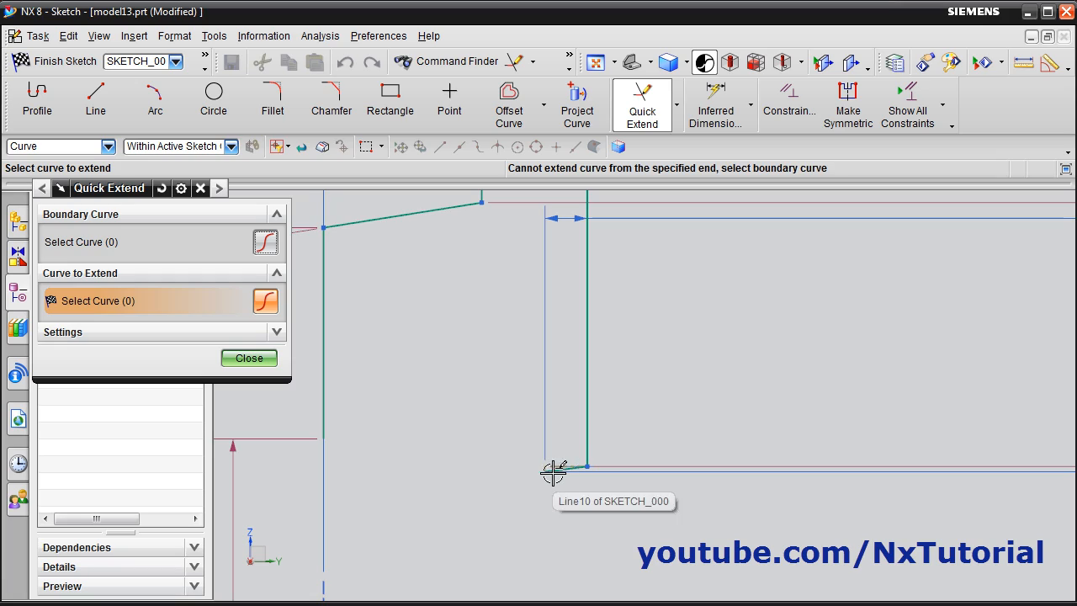
left_click(74, 244)
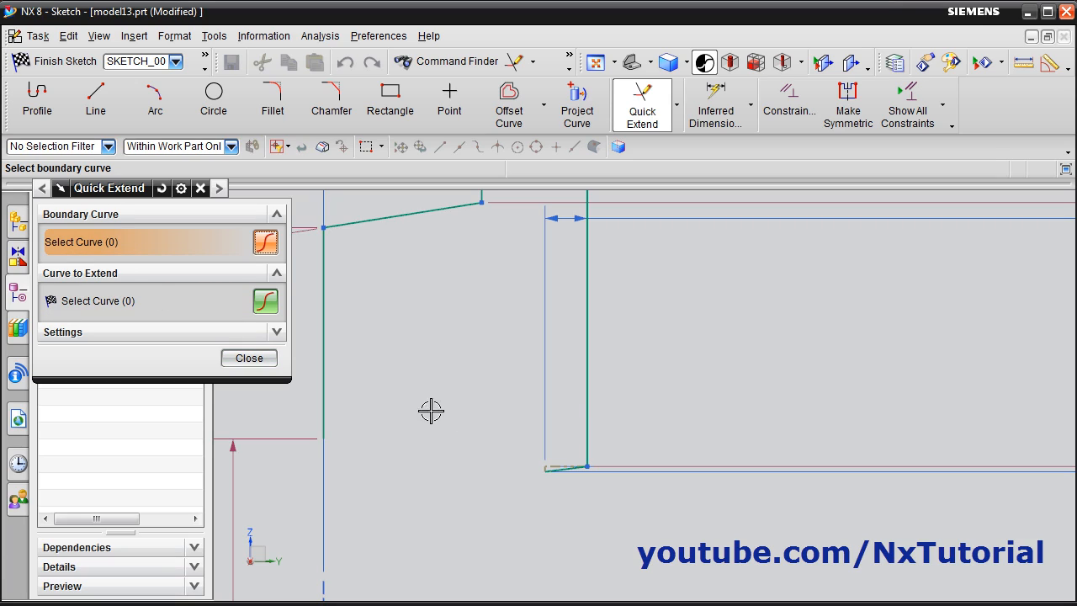
left_click(324, 396)
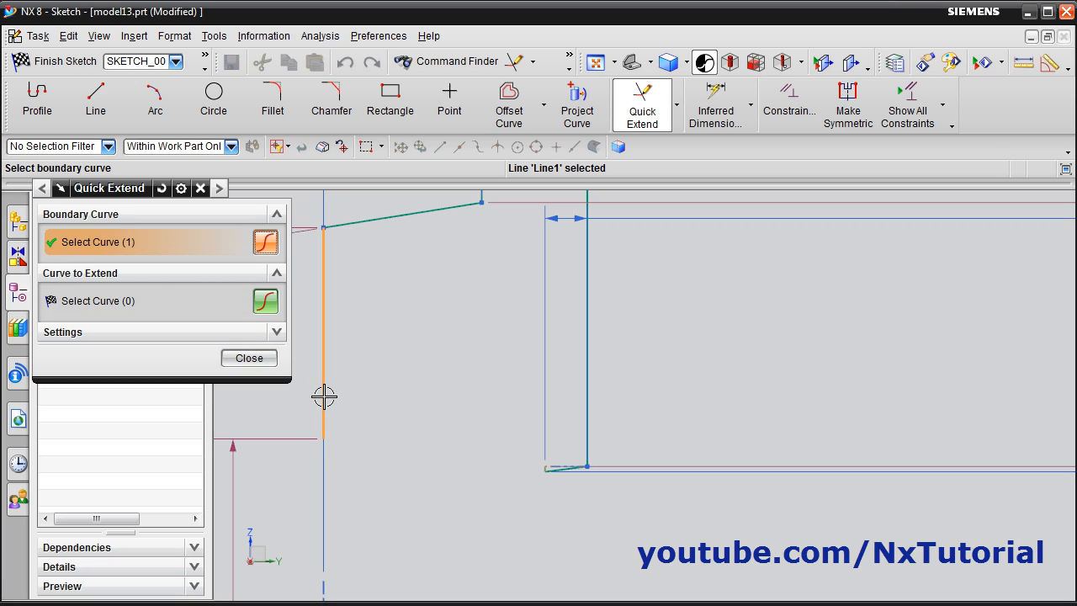
left_click(107, 305)
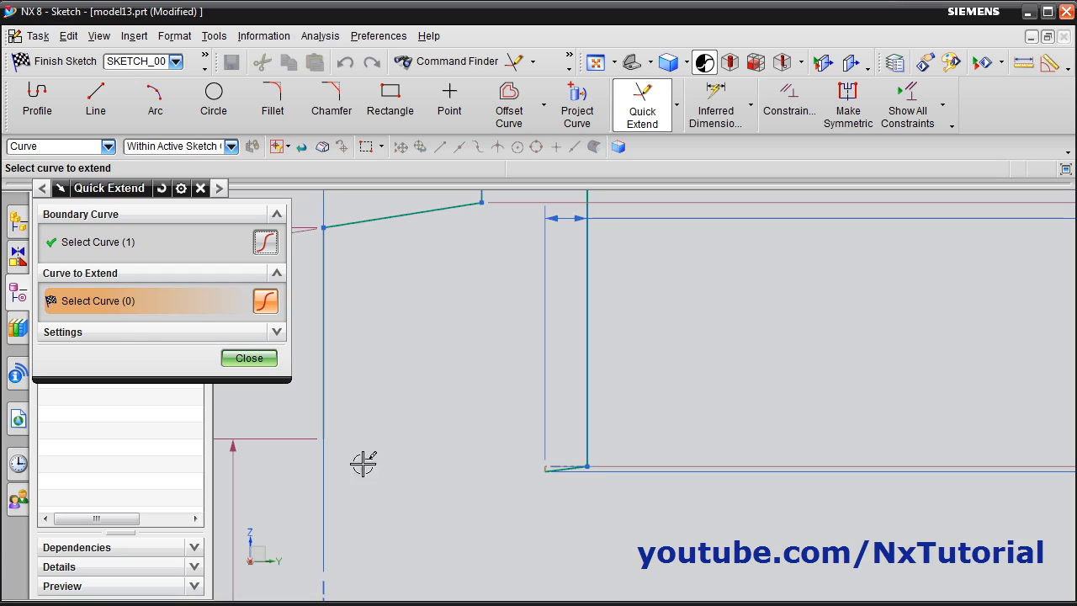
left_click(564, 469)
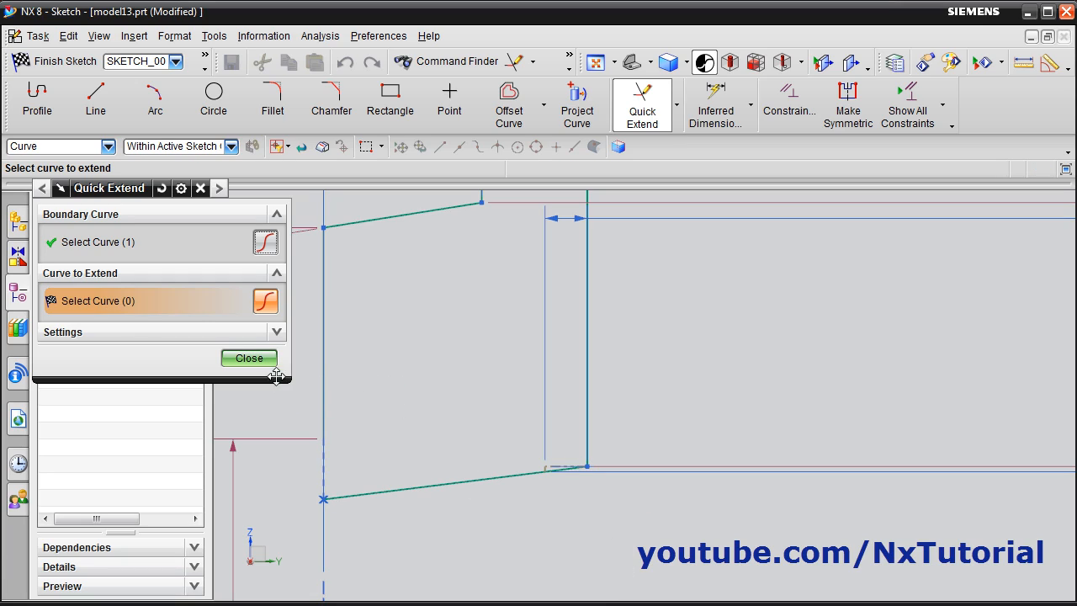
left_click(249, 359)
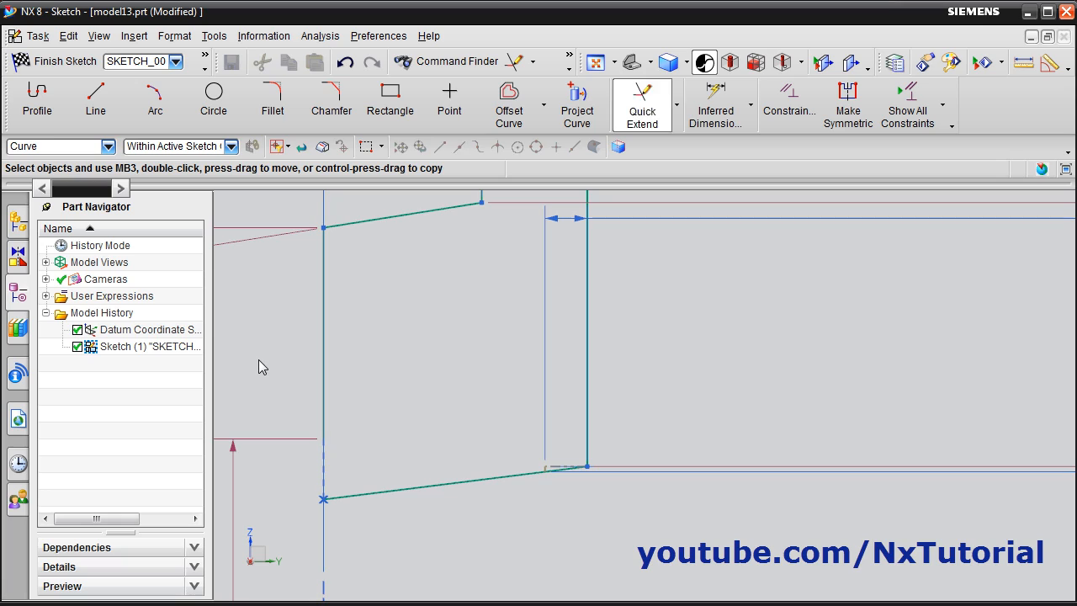
Quick Extend the vertical line on the open side down to the extended taper line, closing the profile's lower corner
left_click(649, 113)
left_click(326, 387)
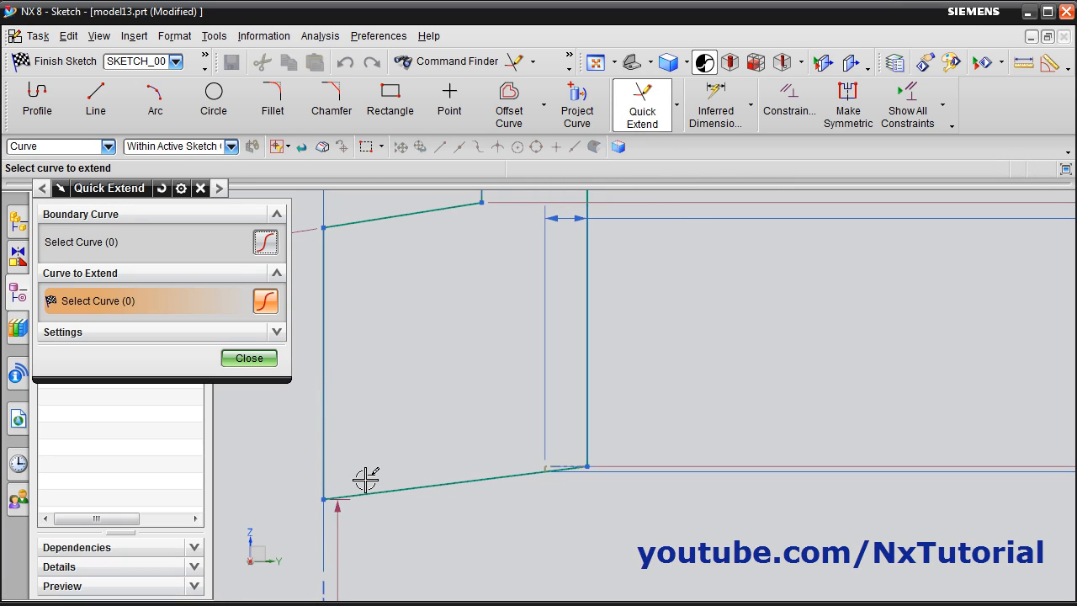
left_click(249, 358)
scroll(577, 518, "up", 3)
scroll(586, 520, "down", 4)
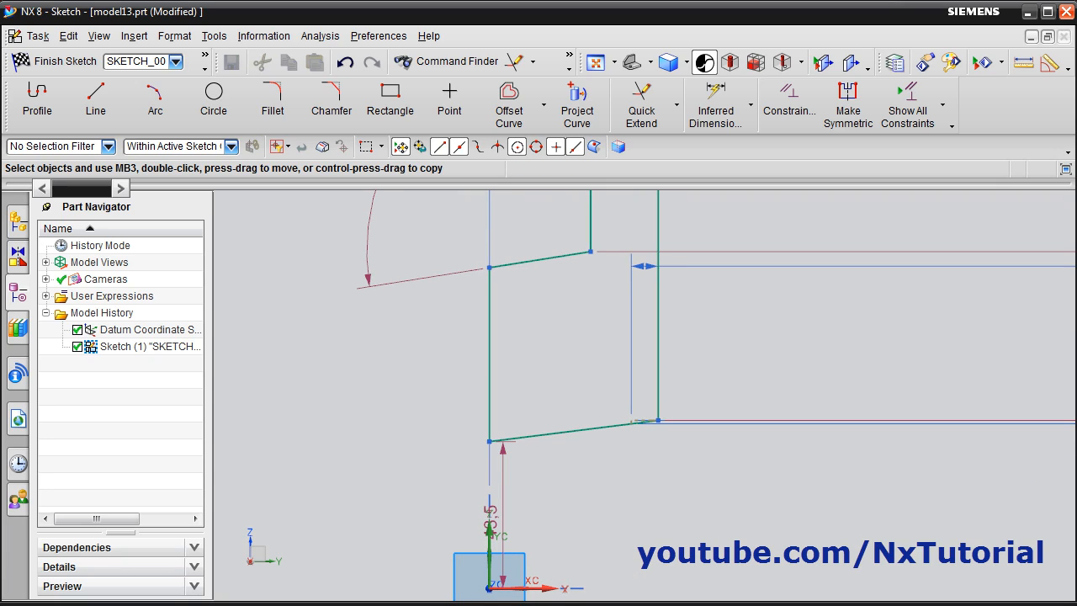
Following the piston drawing, dimension the taper line's outer endpoint 19 mm above the horizontal axis
key("alt+Tab")
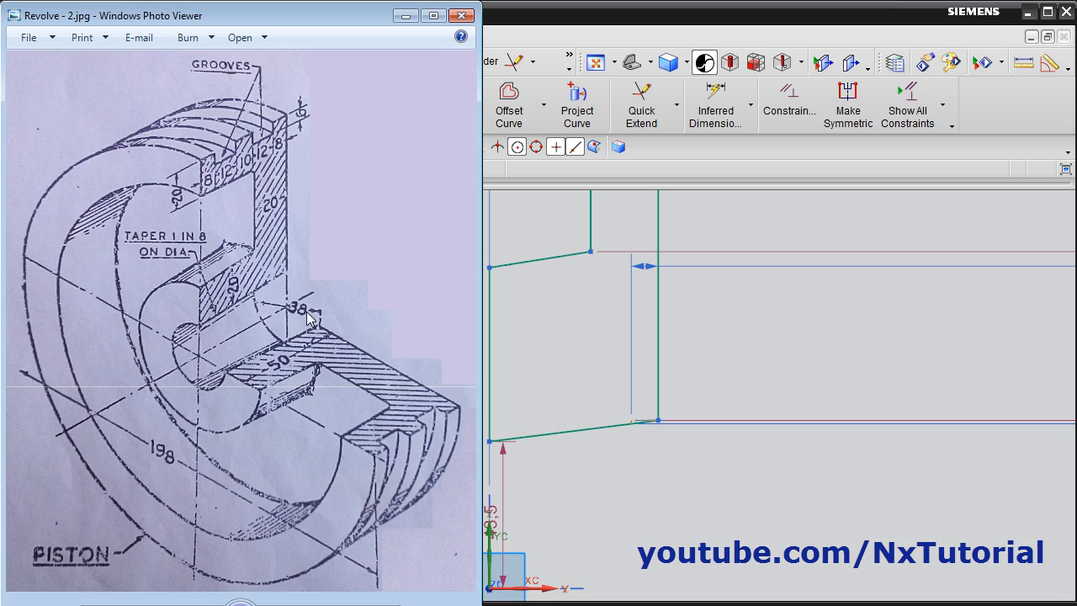
key("alt+Tab")
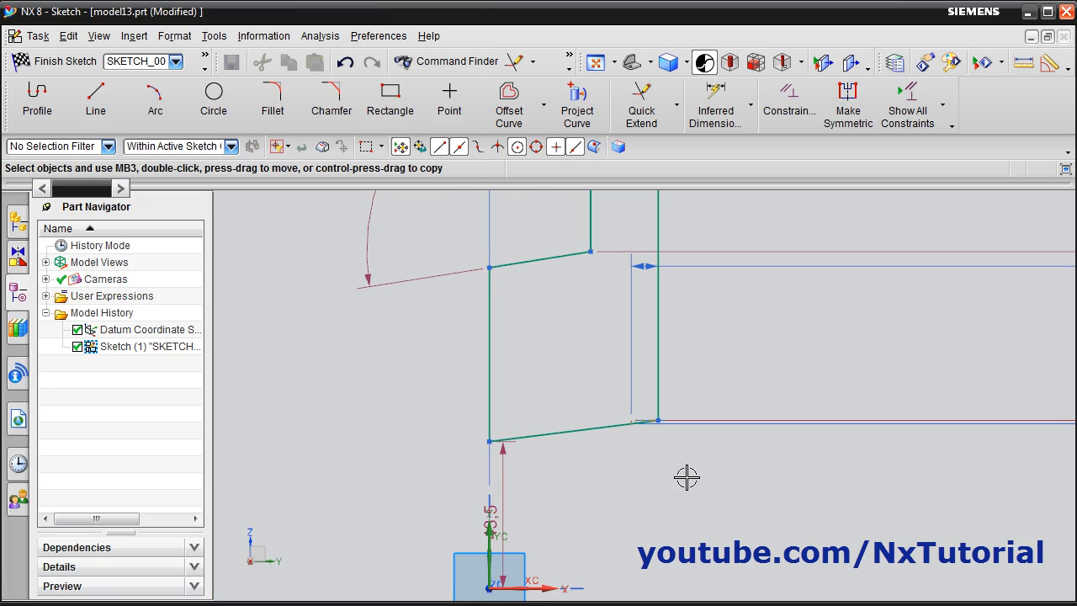
scroll(677, 463, "up", 1)
scroll(645, 440, "down", 4)
scroll(693, 506, "up", 1)
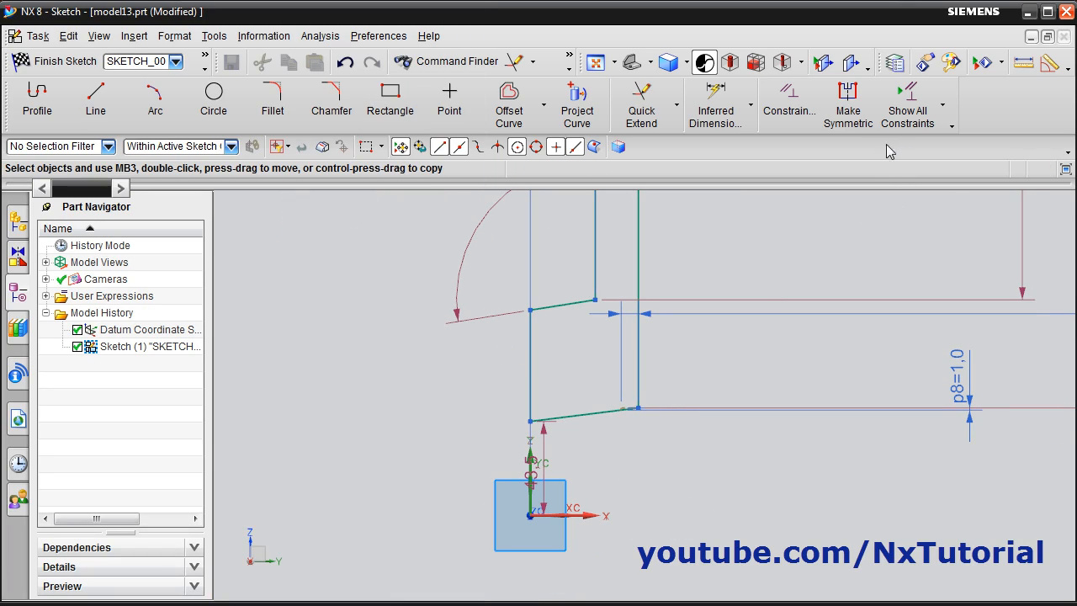
left_click(709, 116)
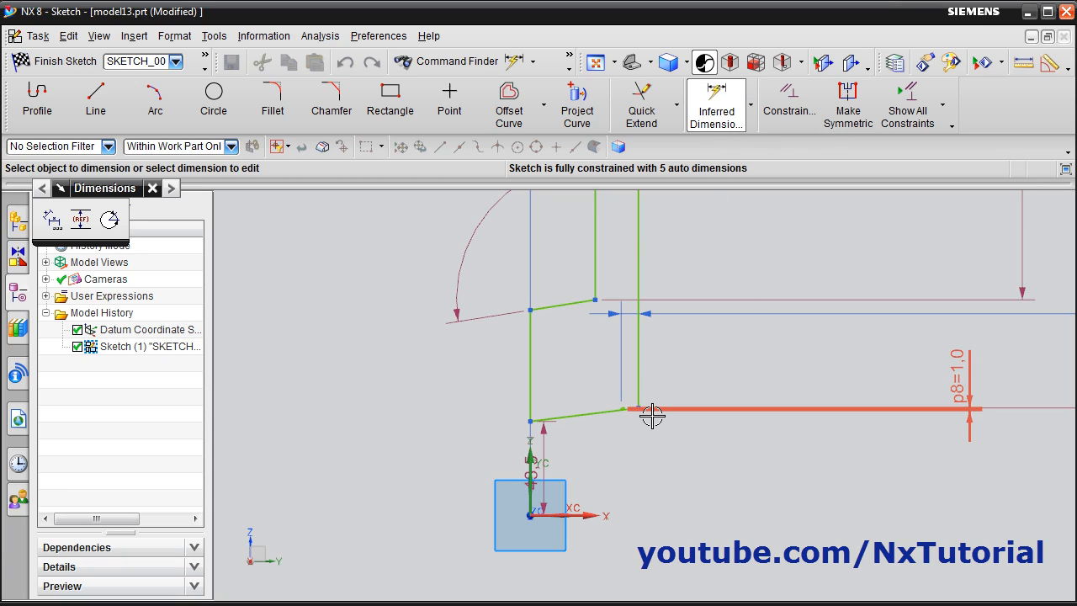
scroll(654, 423, "up", 2)
scroll(653, 462, "up", 1)
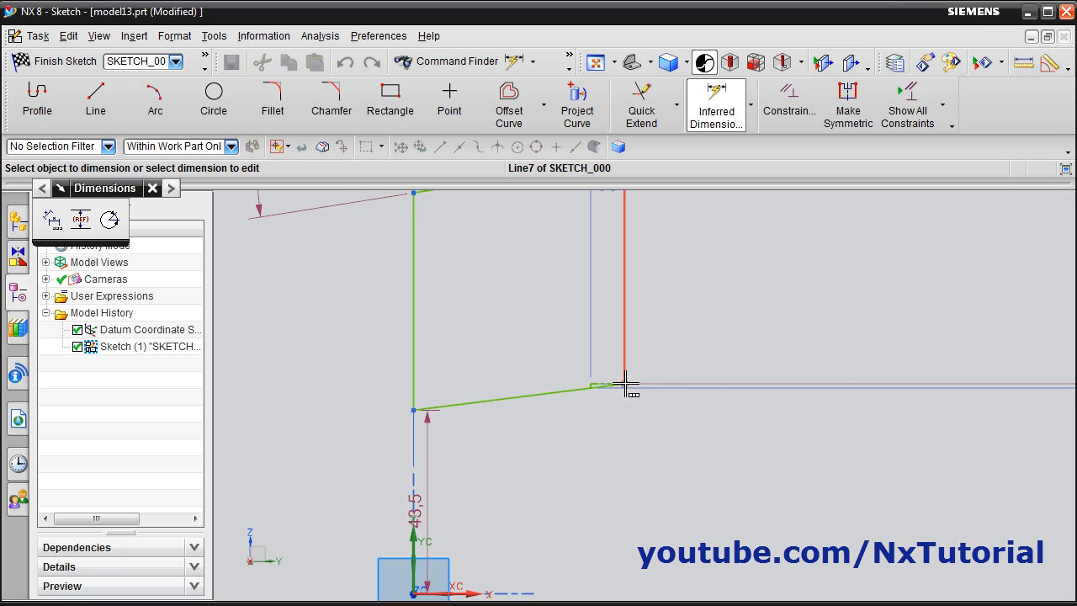
left_click(623, 385)
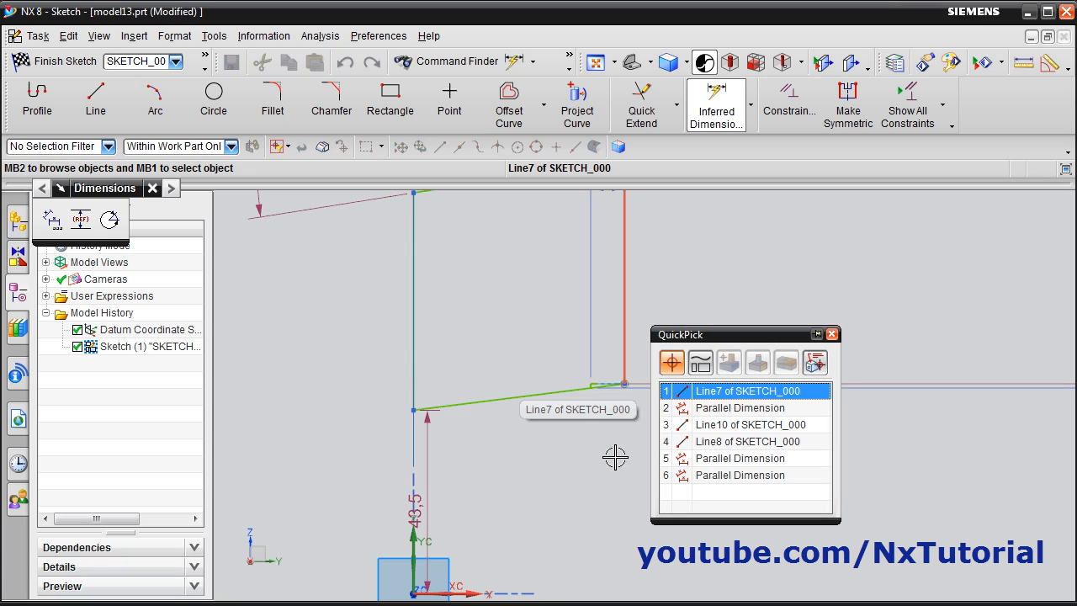
left_click(772, 432)
scroll(682, 433, "down", 3)
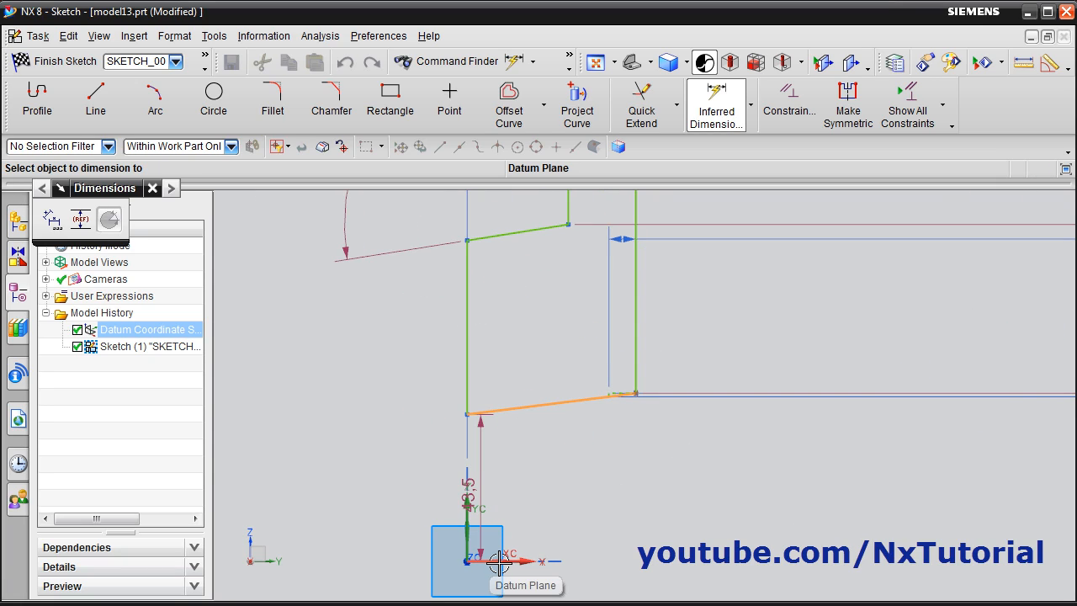
left_click(499, 562)
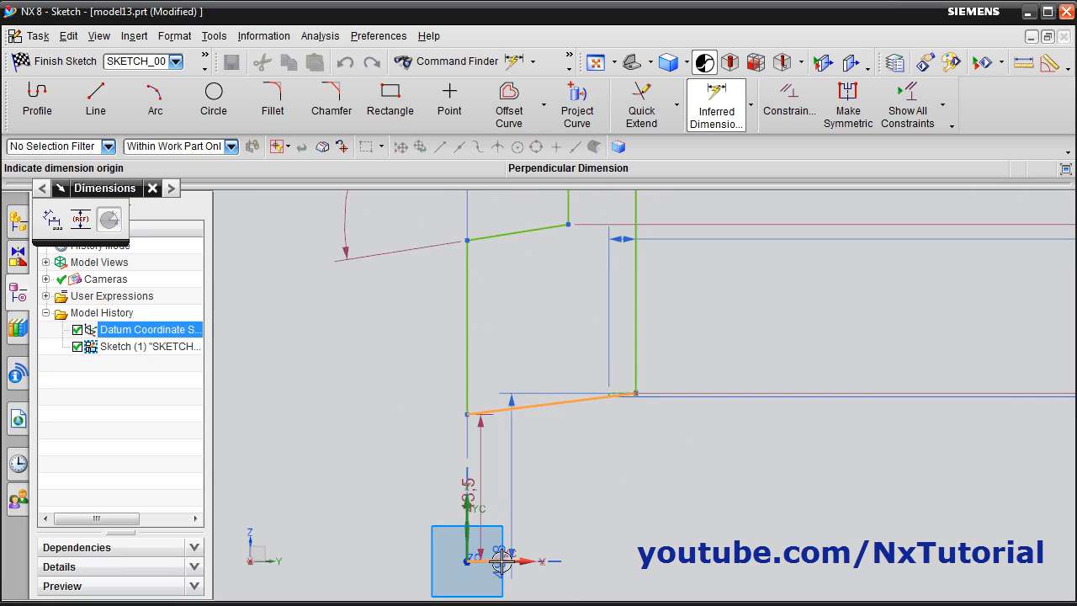
left_click(722, 469)
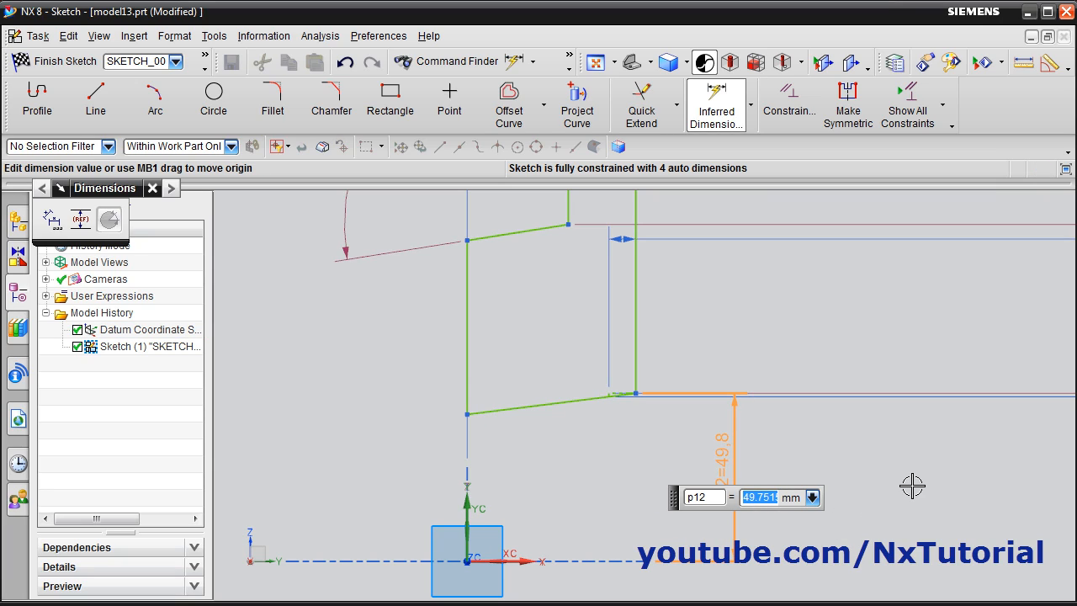
key("Return")
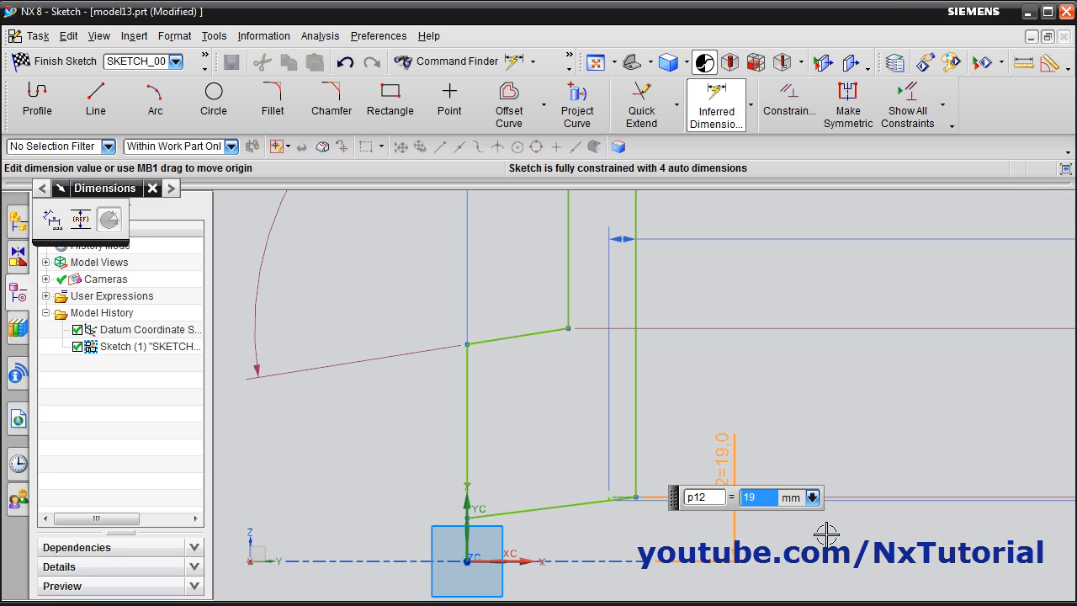
key("Escape")
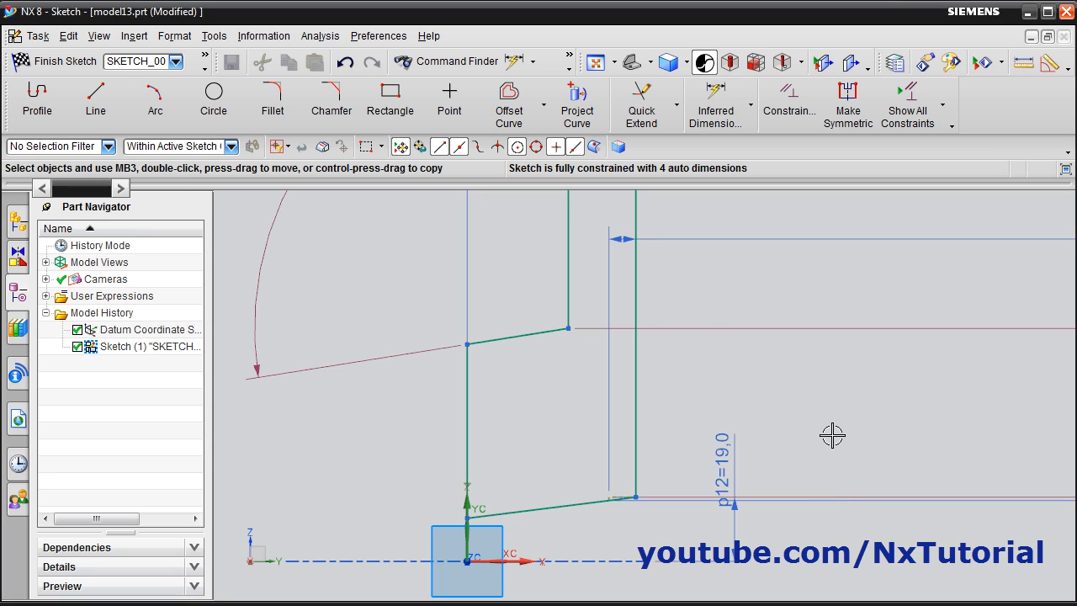
Set the profile's overall height dimension to 80 mm, half the difference between the drawing's 198 and 38 mm diameters
scroll(648, 577, "down", 5)
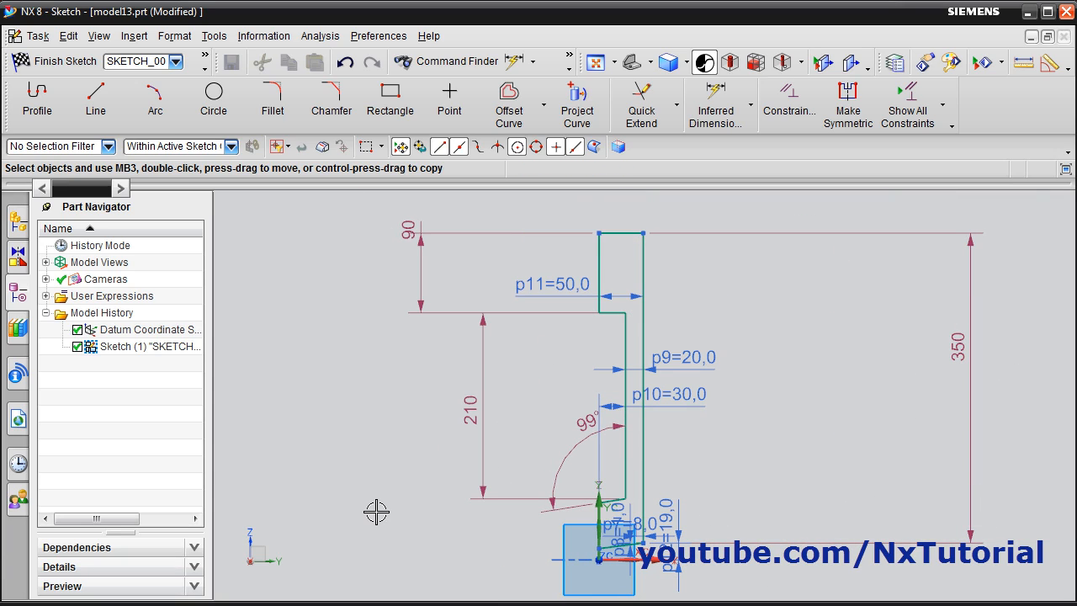
left_click(424, 604)
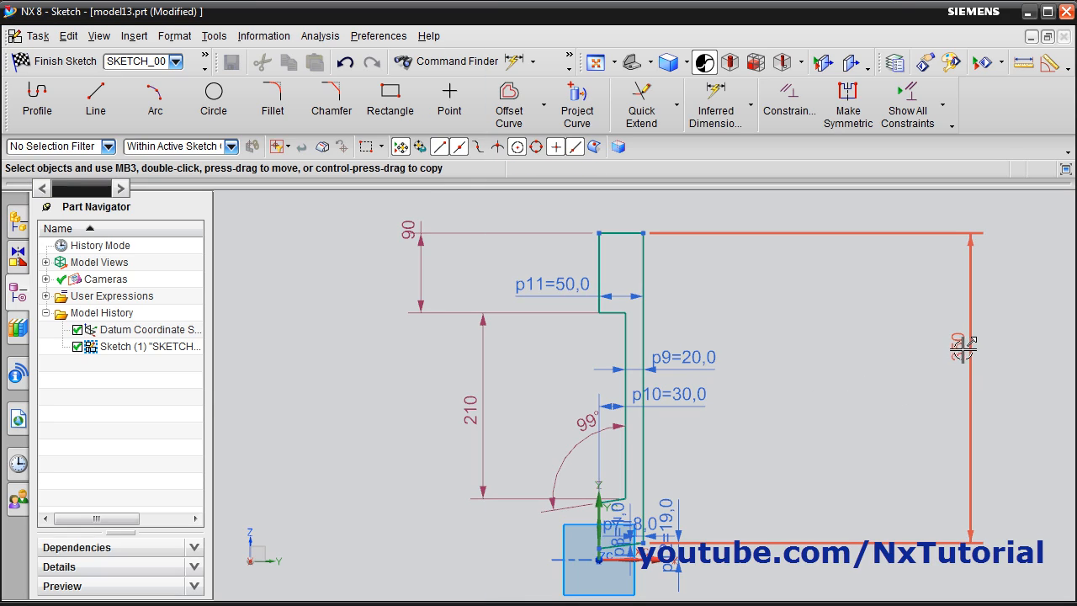
double_click(958, 345)
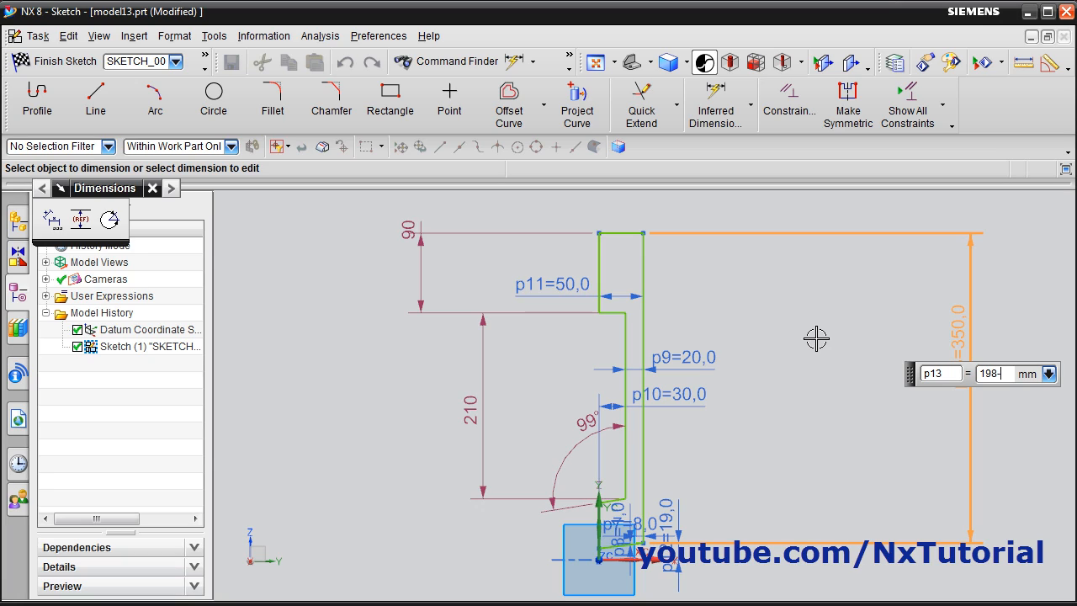
type("198-38")
key("Return")
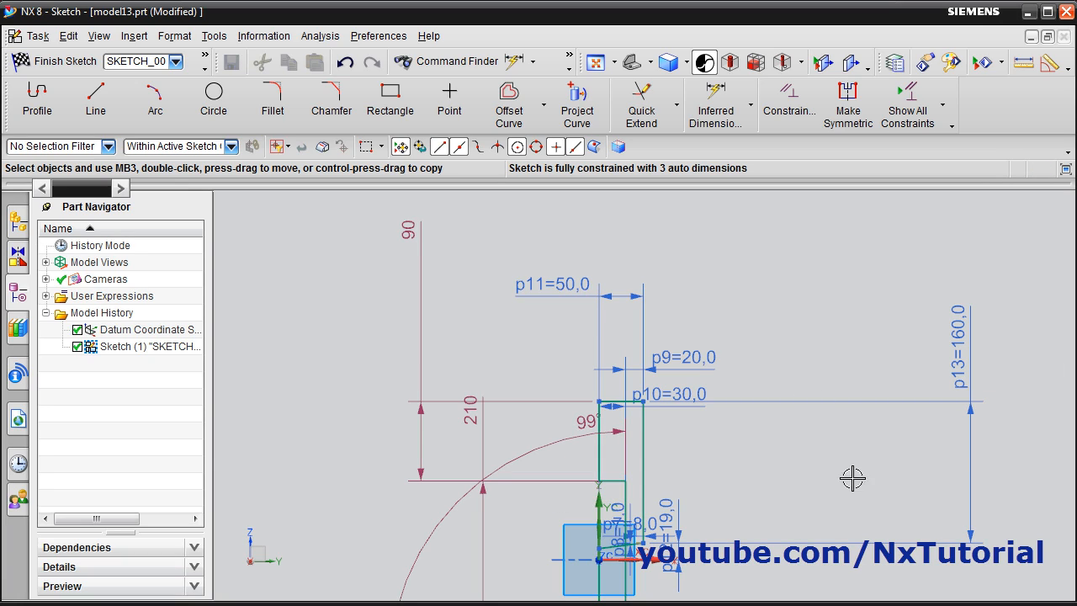
double_click(969, 330)
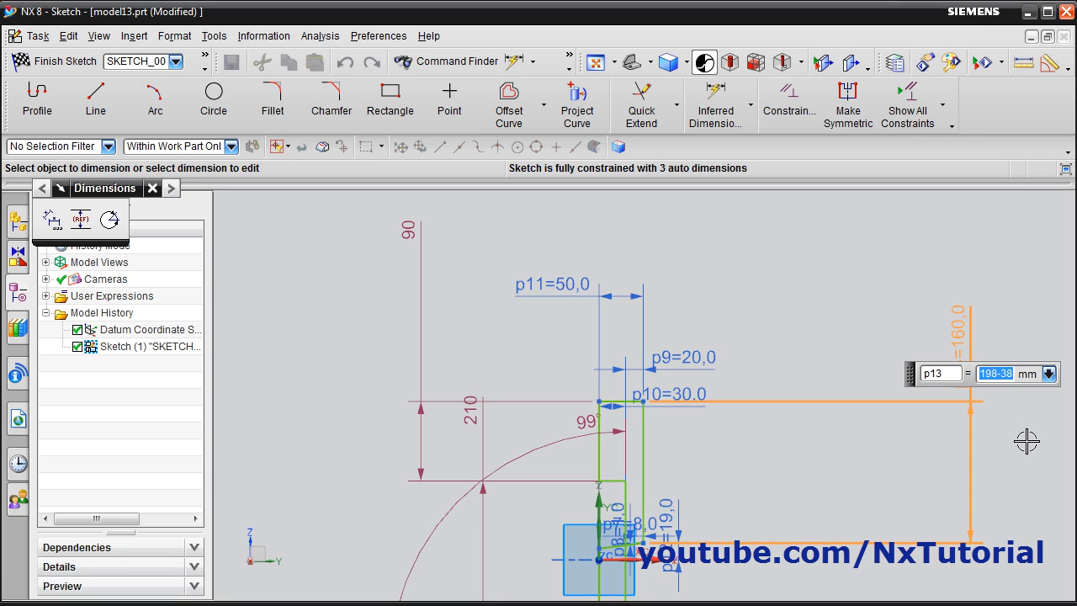
key("Return")
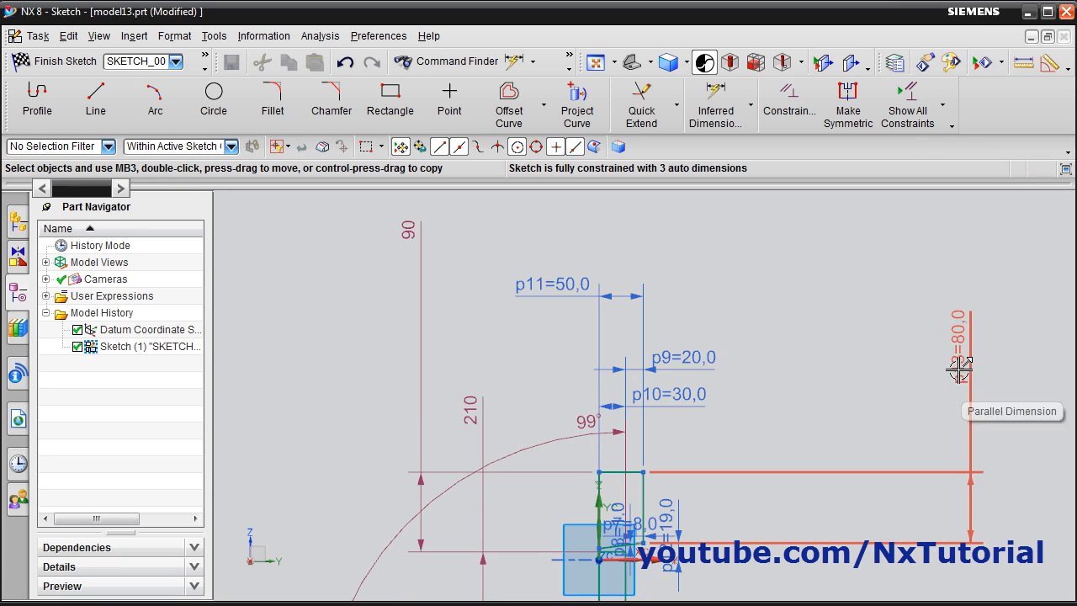
Check the rim thickness on the piston drawing and set the profile's upper arm thickness to 20 mm
scroll(639, 572, "up", 3)
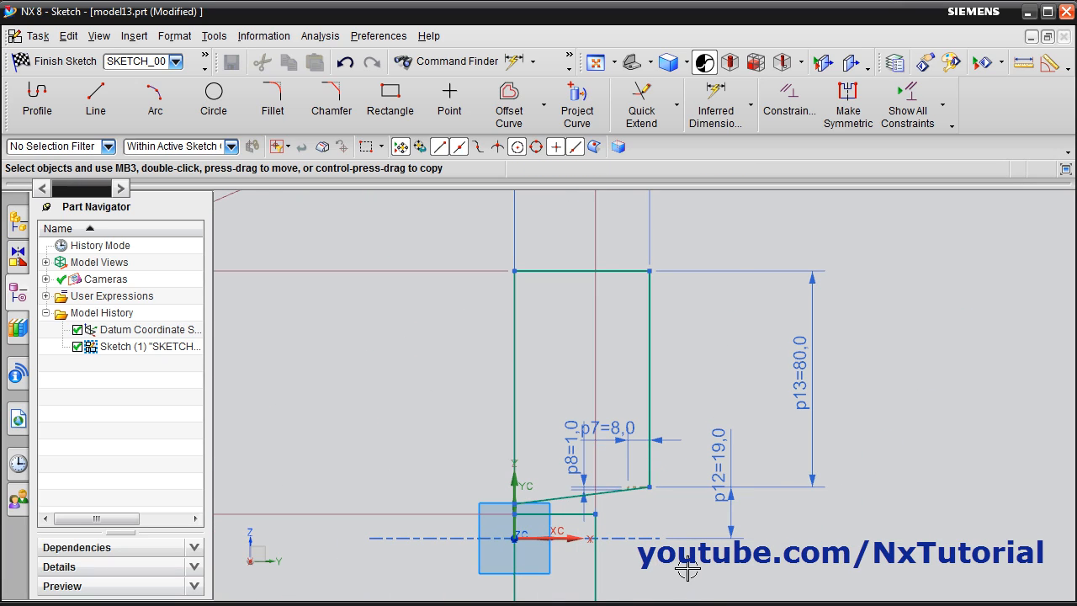
scroll(687, 569, "down", 3)
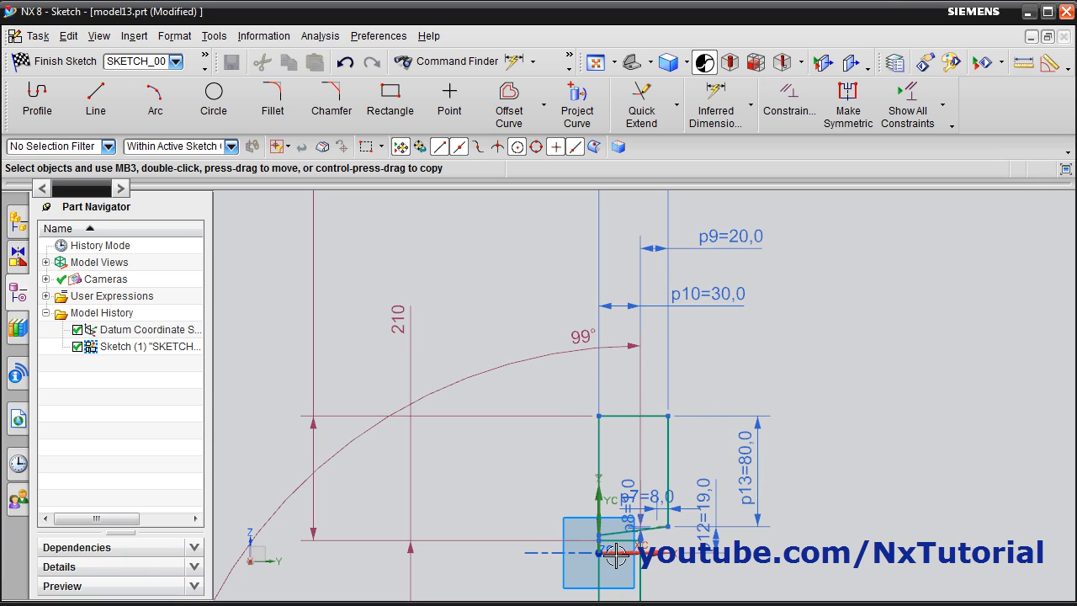
scroll(581, 519, "down", 3)
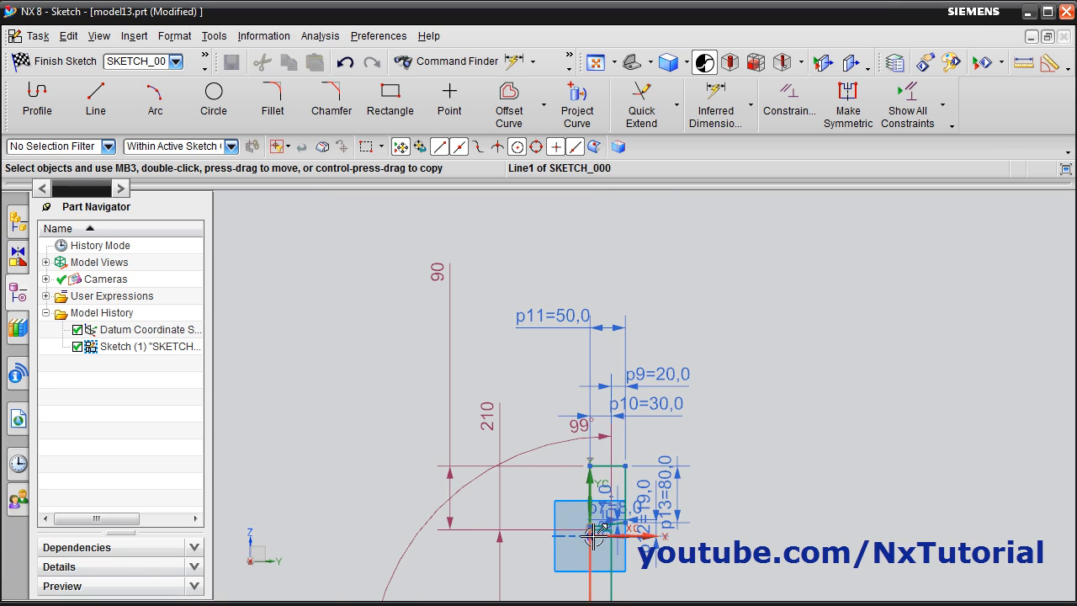
scroll(593, 521, "up", 1)
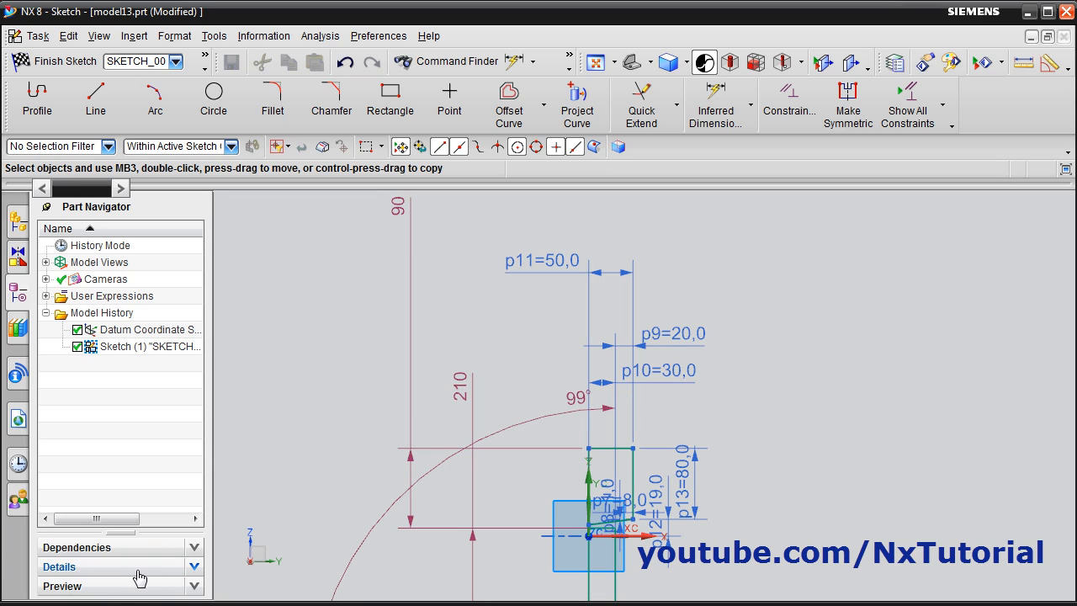
left_click(77, 604)
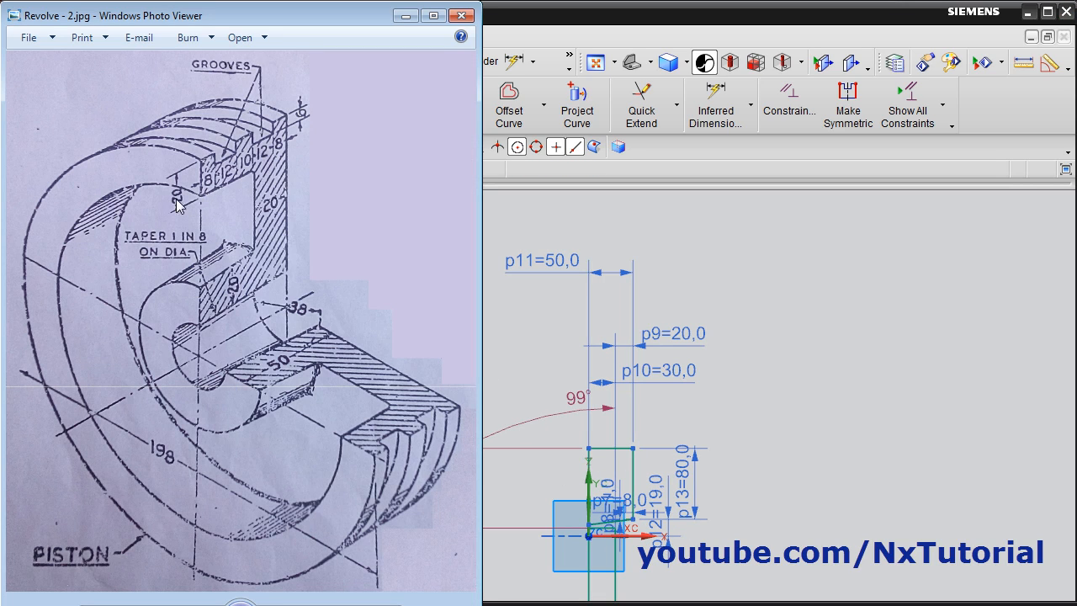
left_click(793, 401)
double_click(399, 211)
type("20")
key("Return")
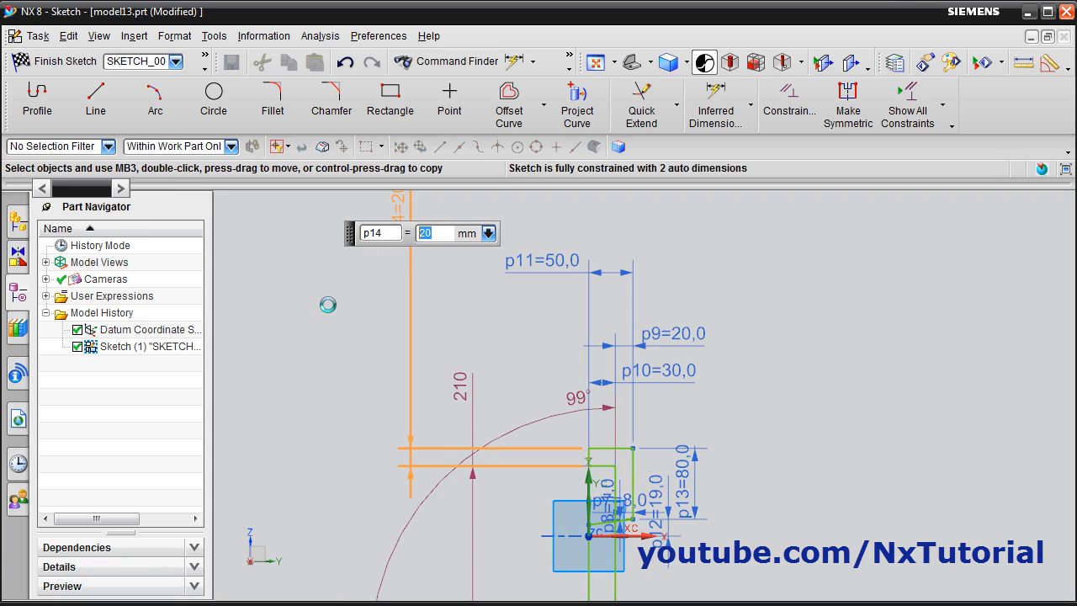
Move the profile's lower inclined line up to about 25 mm above the taper line, snapping it parallel to that line
scroll(695, 509, "up", 2)
scroll(560, 515, "up", 2)
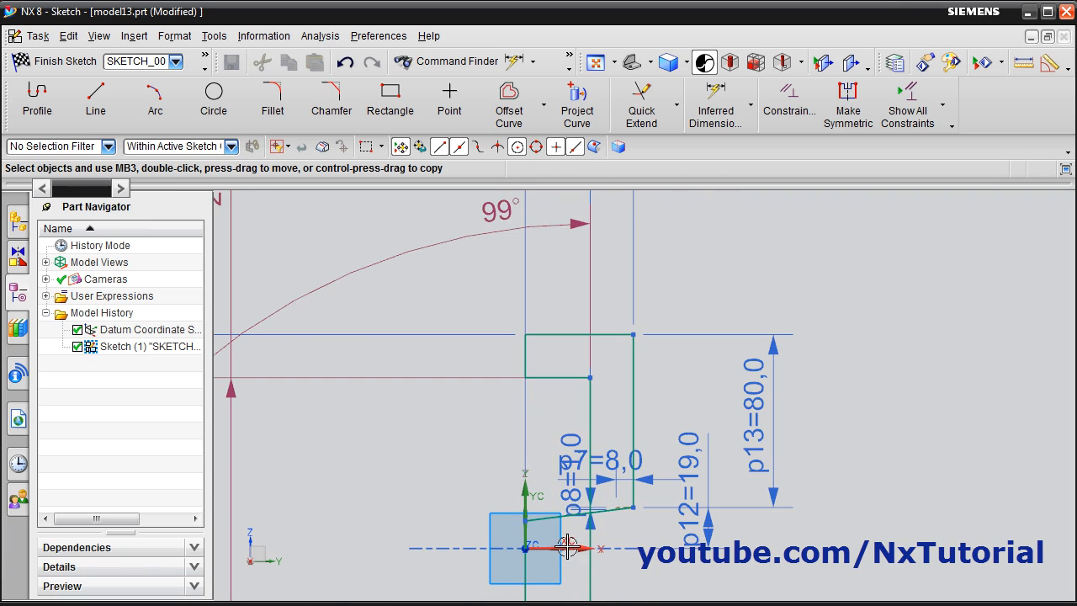
scroll(653, 531, "down", 3)
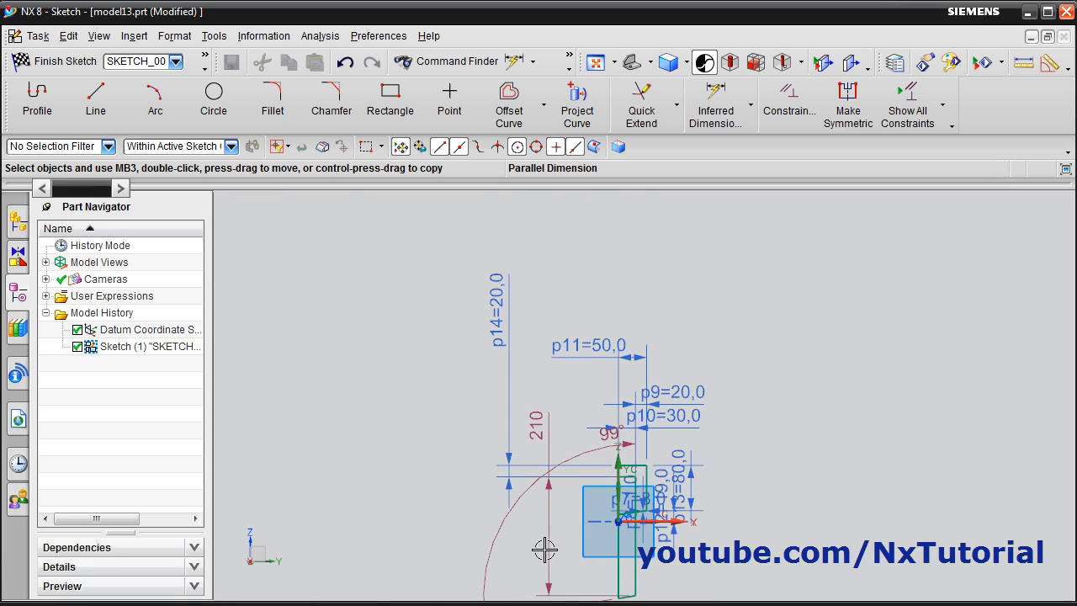
scroll(640, 477, "up", 2)
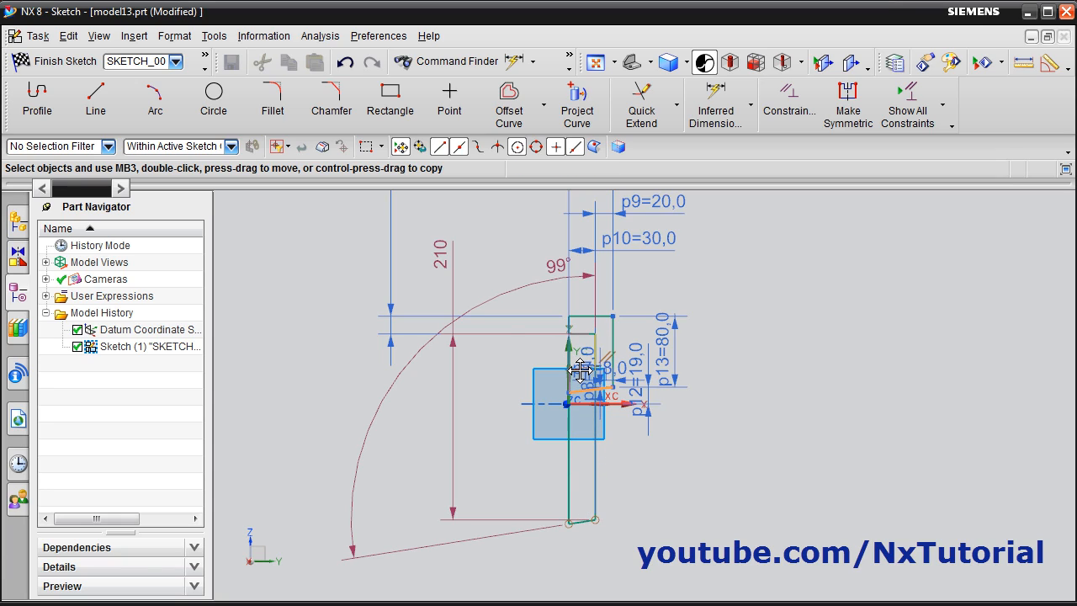
scroll(563, 373, "up", 2)
scroll(714, 361, "up", 4)
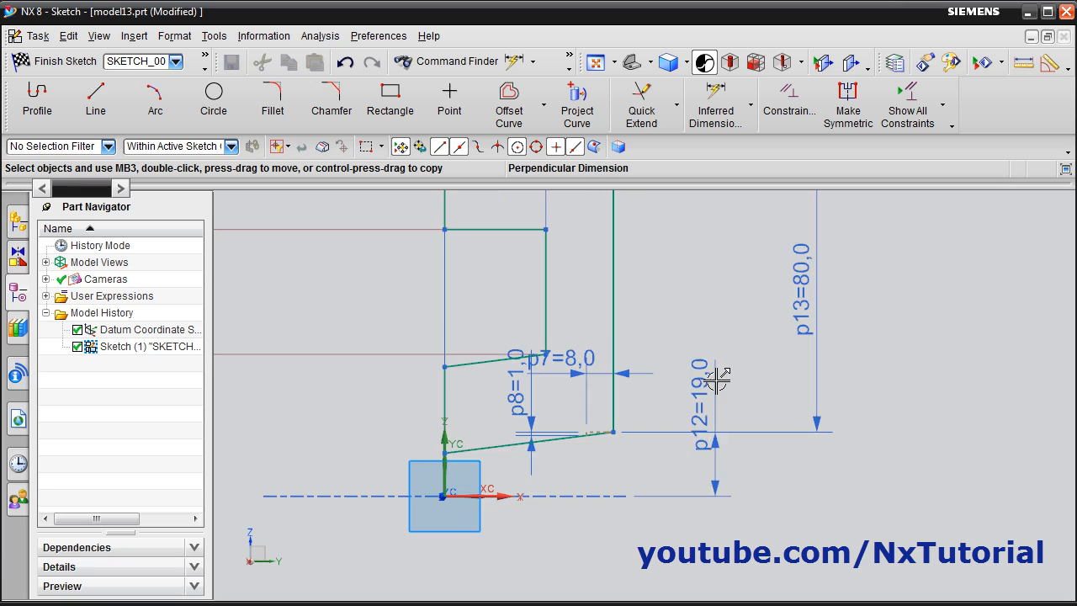
scroll(717, 380, "up", 2)
Reposition the 8 mm and 1 mm taper dimensions close to the outer end of the taper line
left_click_drag(496, 348, 532, 439)
left_click_drag(401, 392, 486, 448)
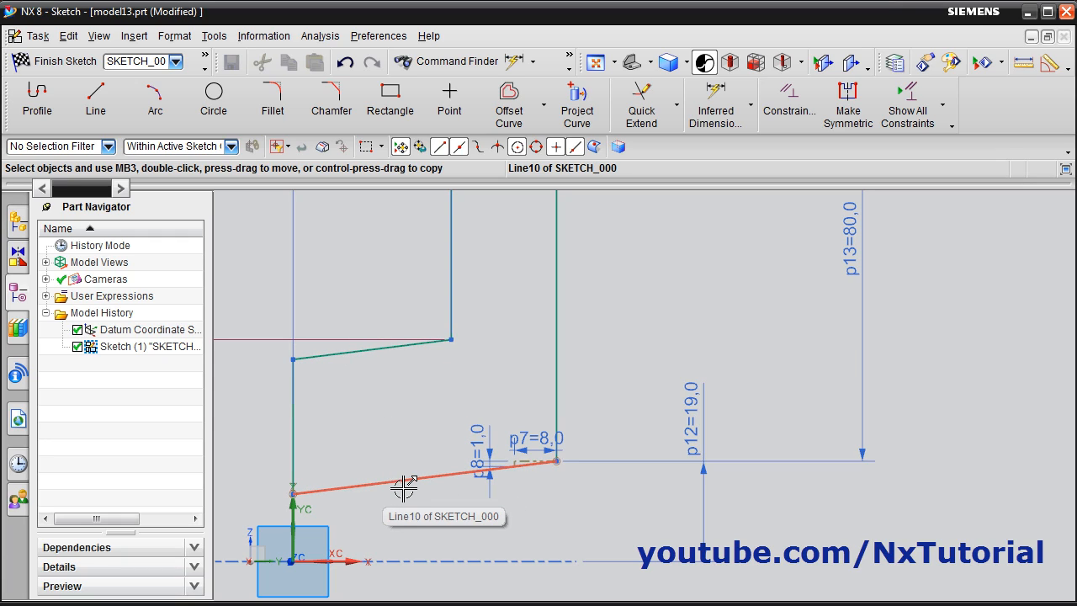
scroll(410, 487, "down", 2)
scroll(406, 476, "up", 1)
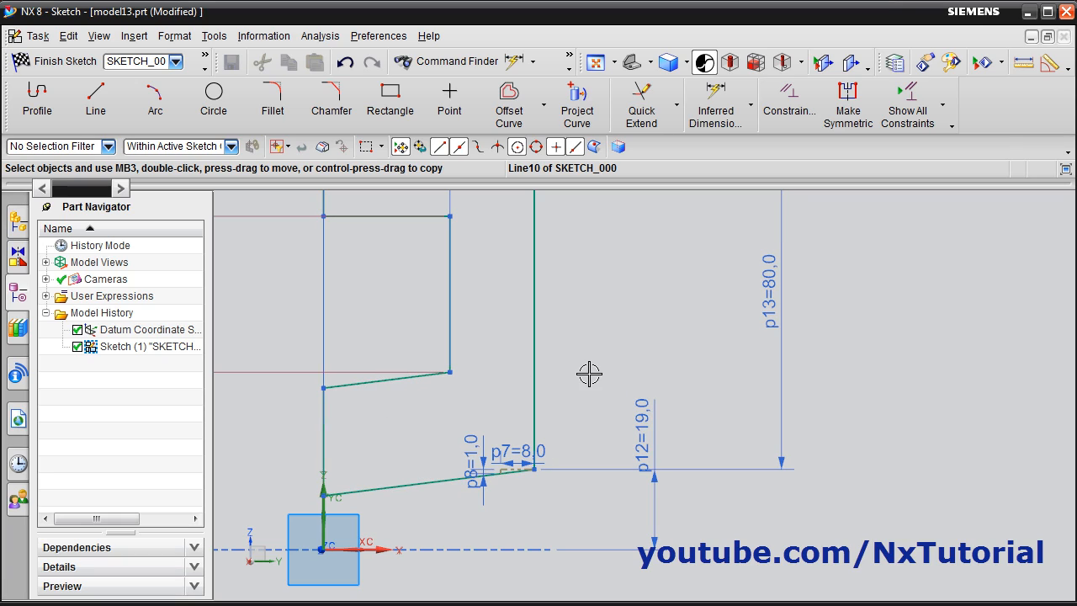
Dimension the perpendicular distance between the two inclined lines and set it to 20 mm
left_click(716, 101)
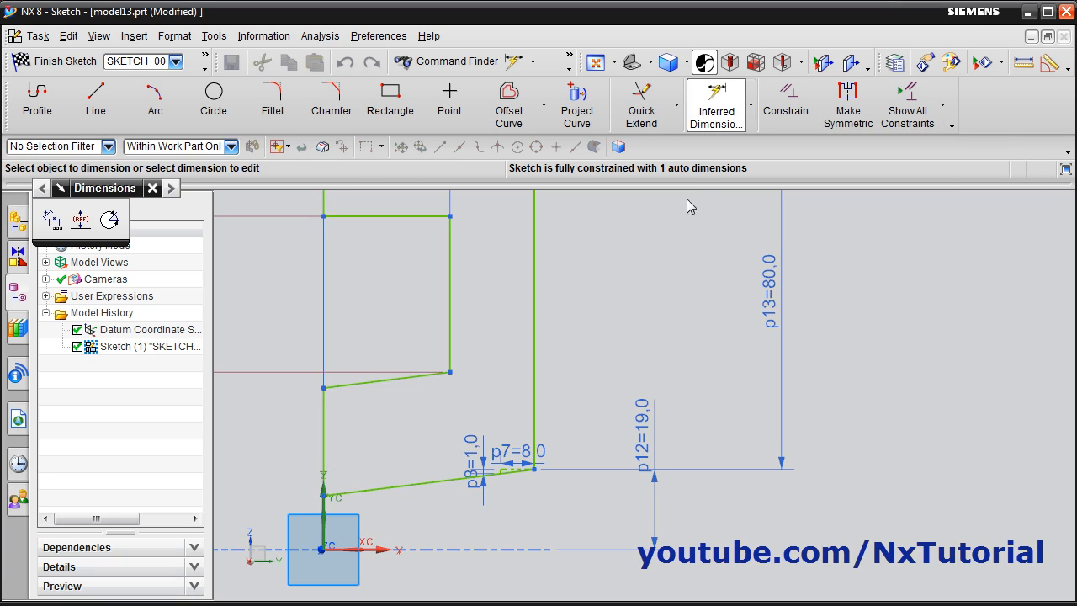
left_click(379, 381)
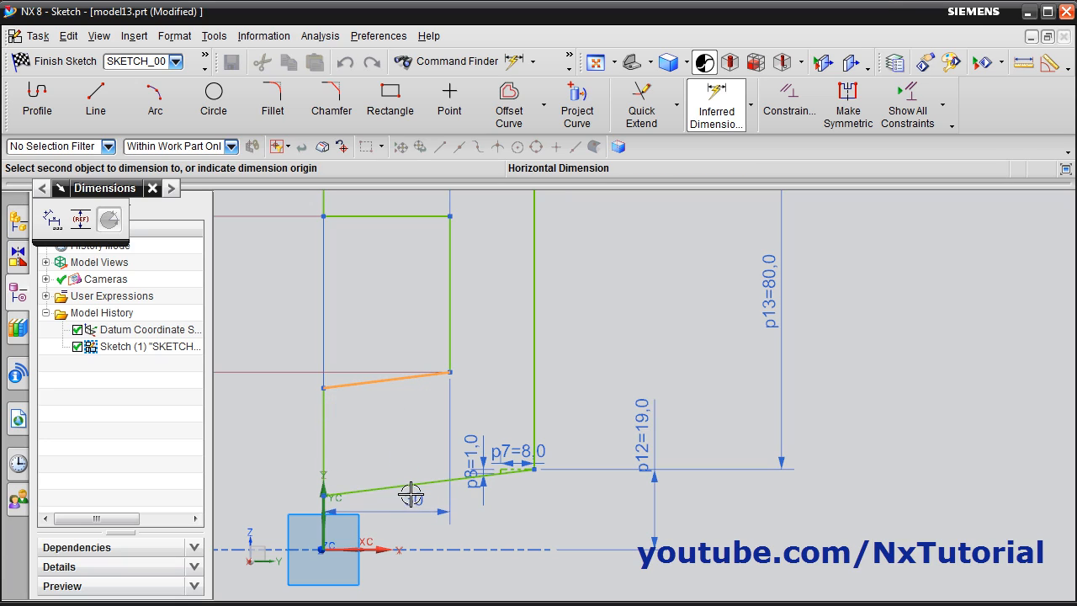
left_click(410, 487)
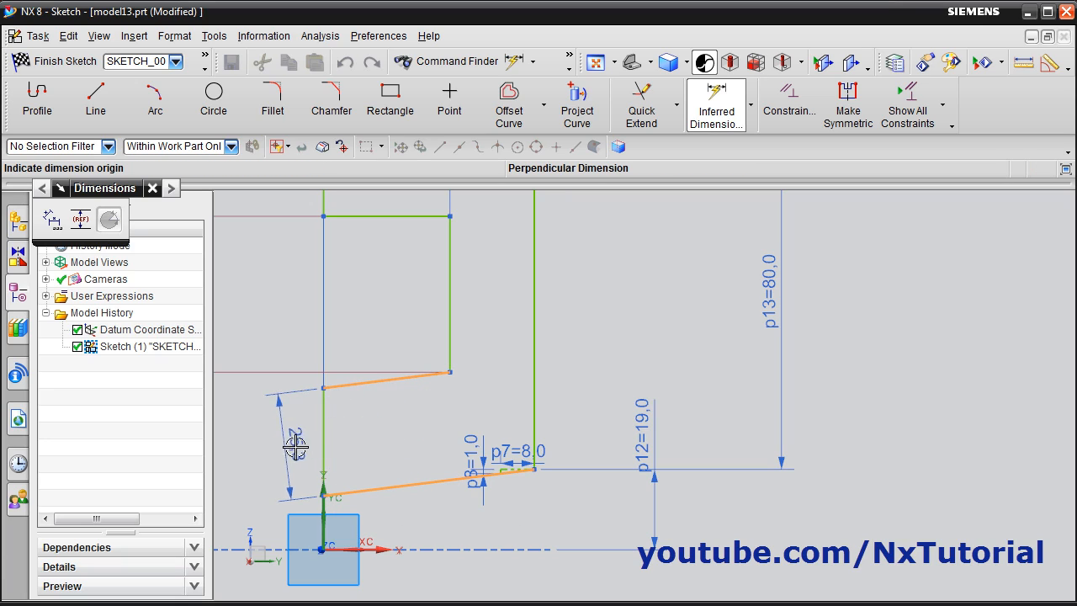
left_click(286, 444)
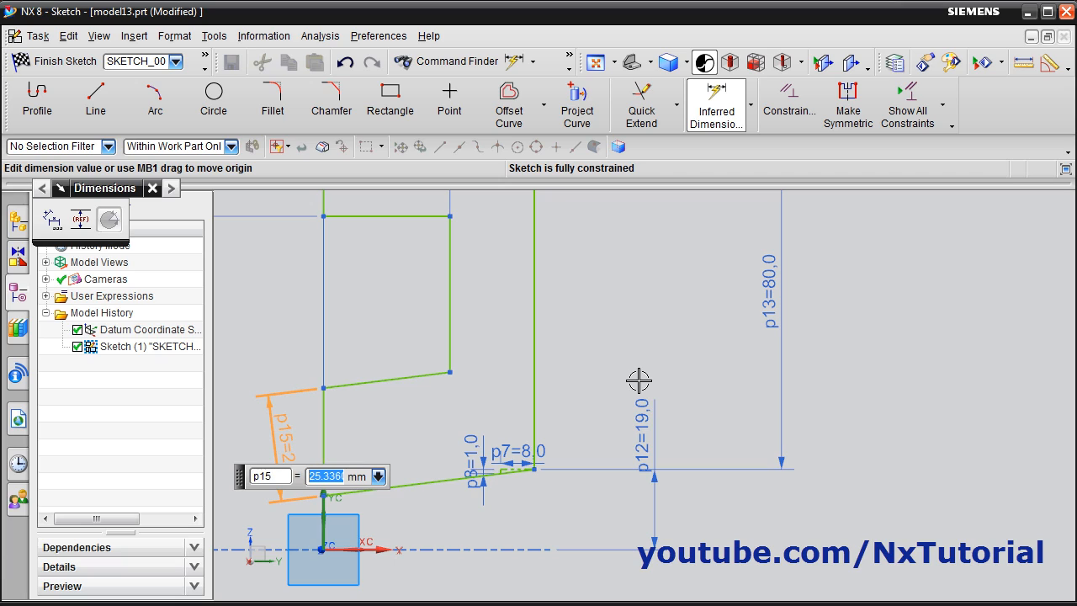
key("Return")
scroll(546, 463, "down", 3)
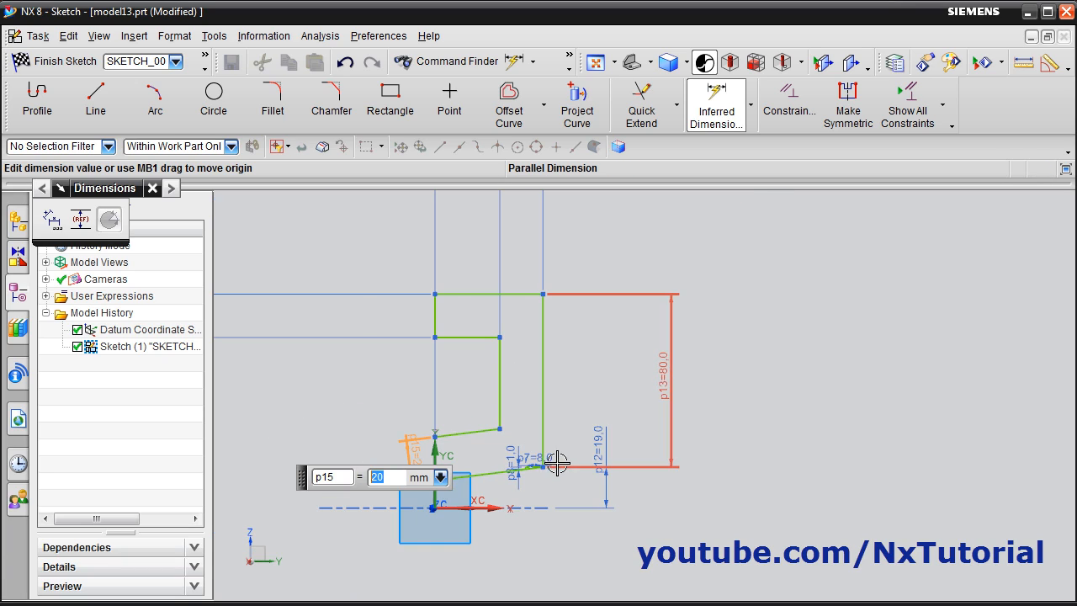
scroll(500, 493, "up", 2)
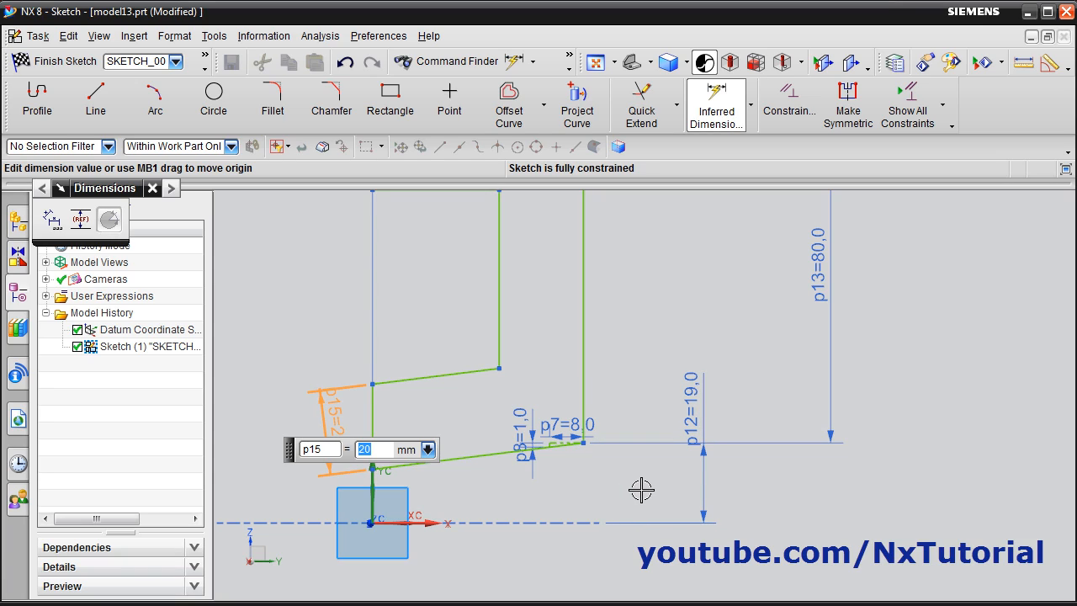
key("Escape")
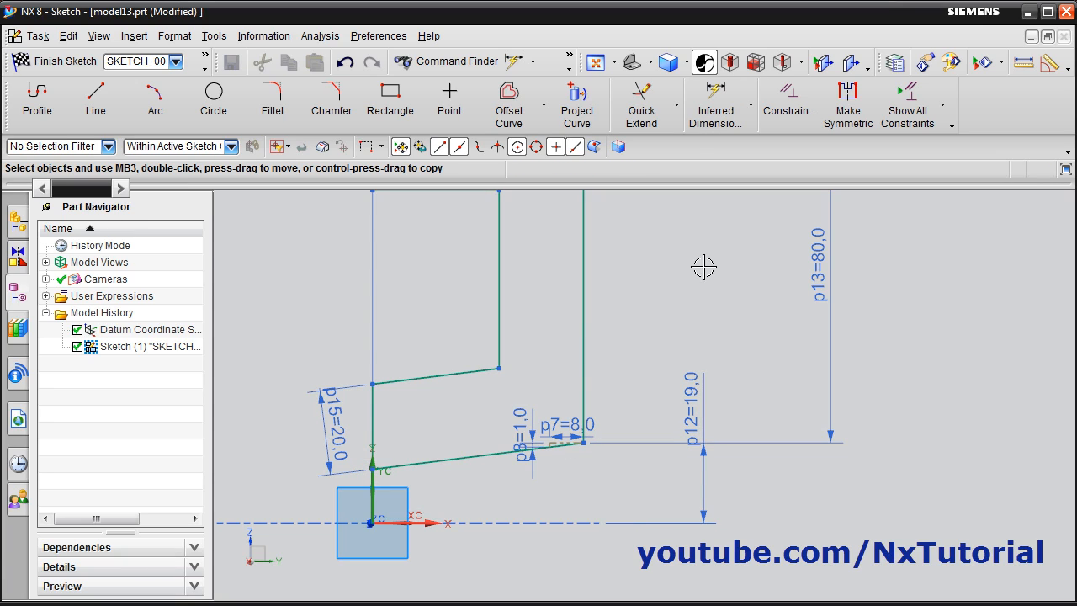
Check which geometric constraint is applied between the two inclined lines of the profile
left_click(805, 126)
left_click(452, 373)
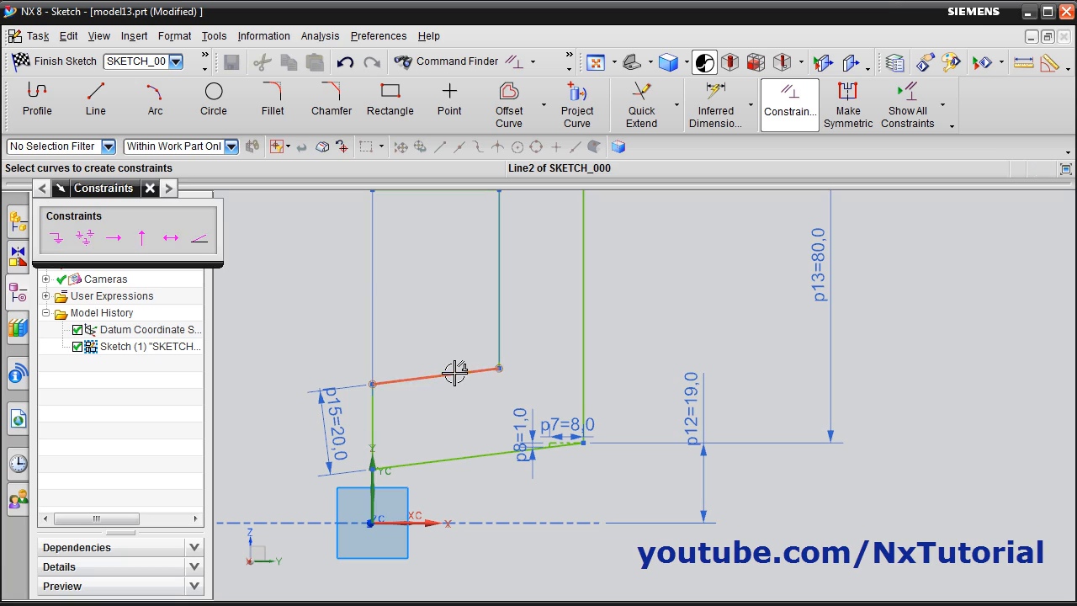
left_click(465, 457)
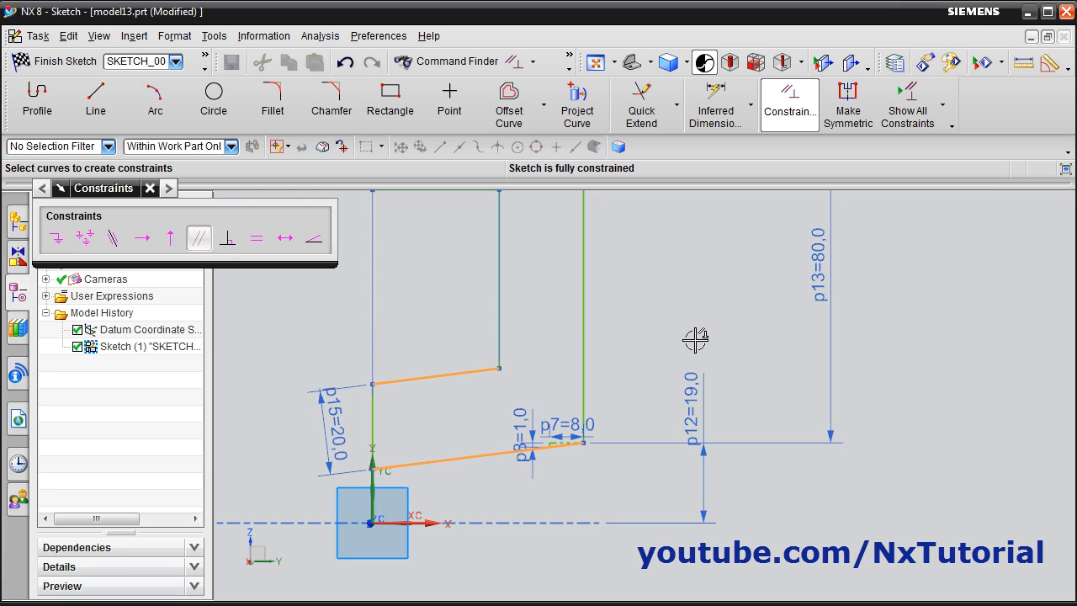
key("Escape")
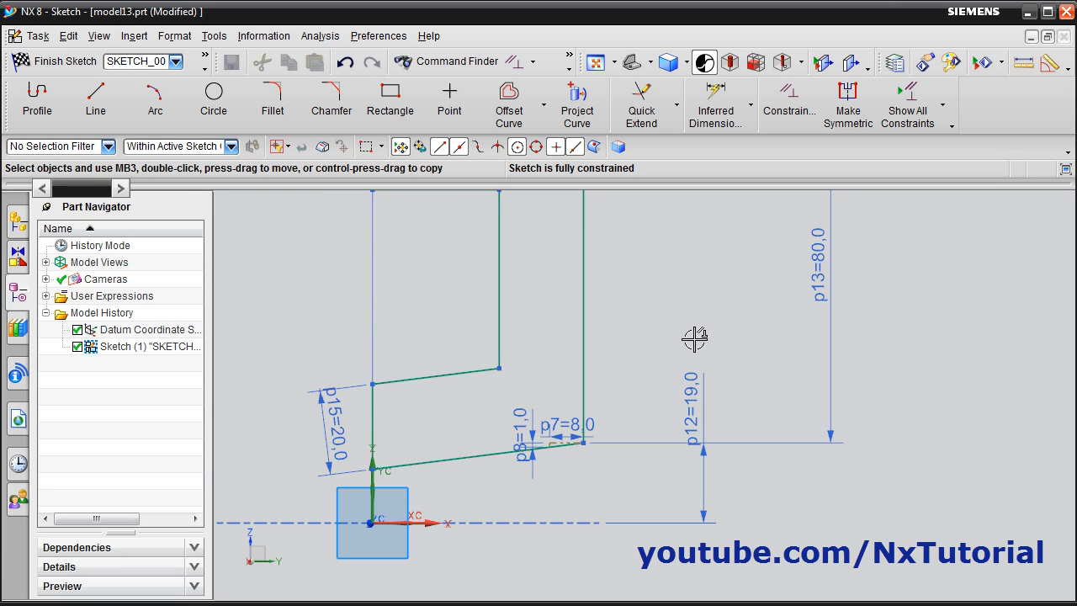
Show and hide all sketch constraints, and arrange the 20, 30 and 50 mm dimensions close to the profile
left_click(910, 106)
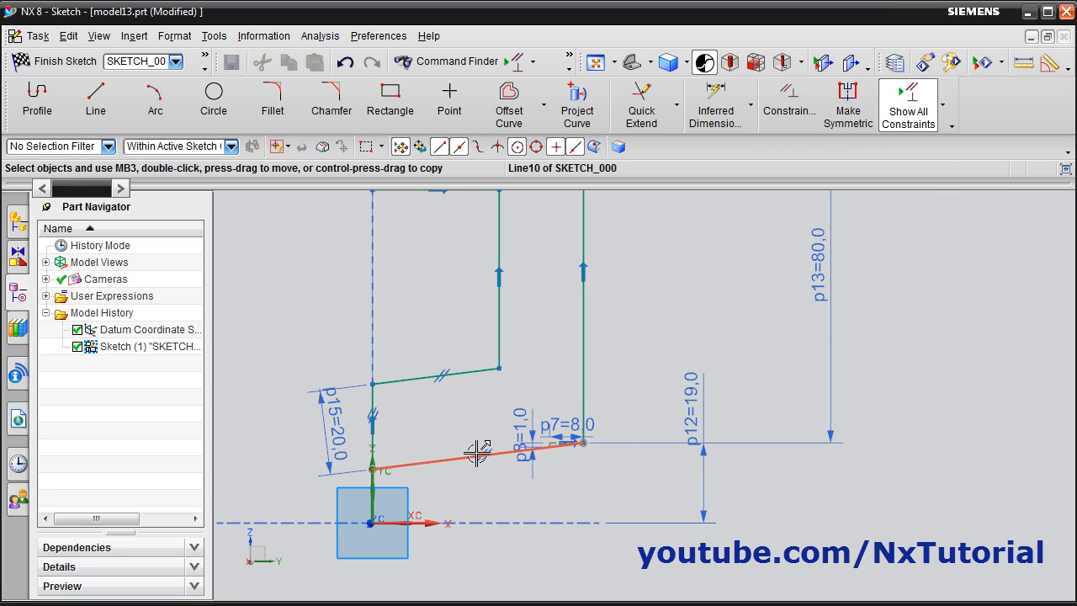
scroll(606, 476, "down", 2)
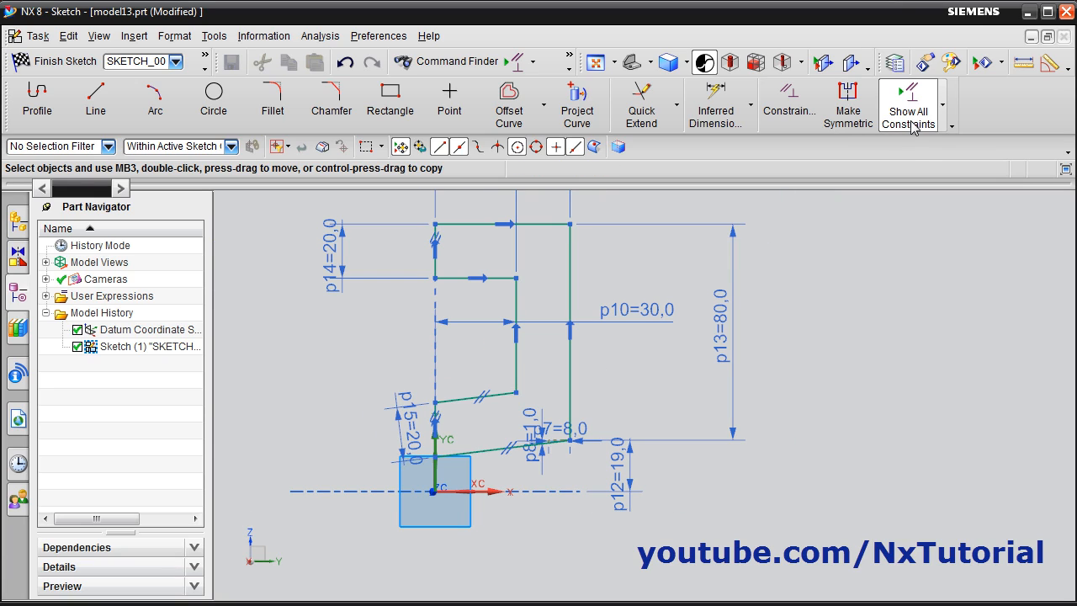
left_click(910, 118)
scroll(561, 436, "up", 1)
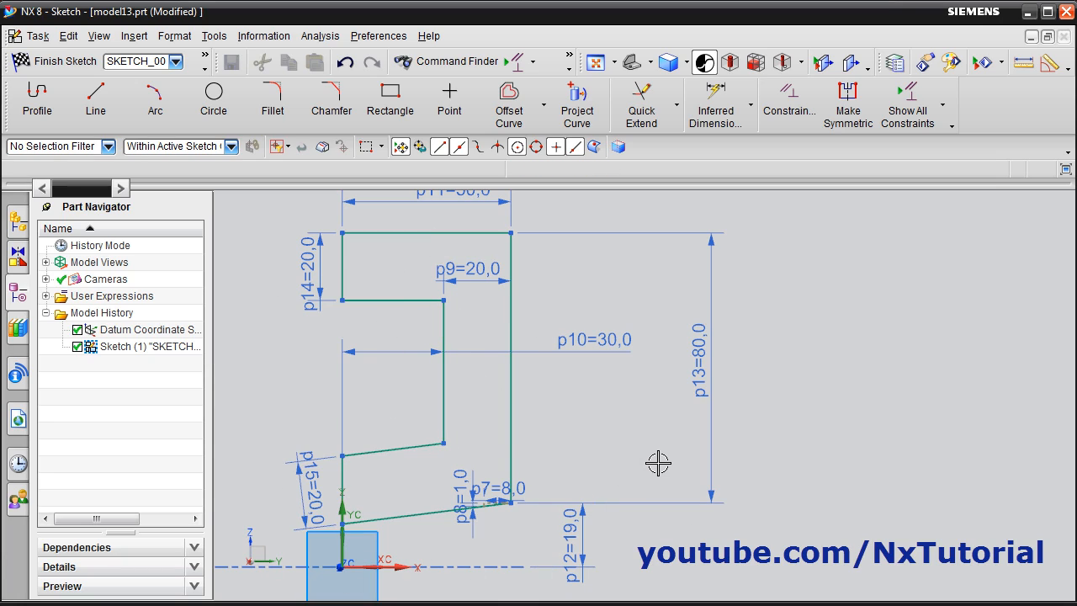
Finish the sketch and revolve its profile from 0 to 360 degrees about the Y-axis through the datum coordinate system's origin
left_click(53, 65)
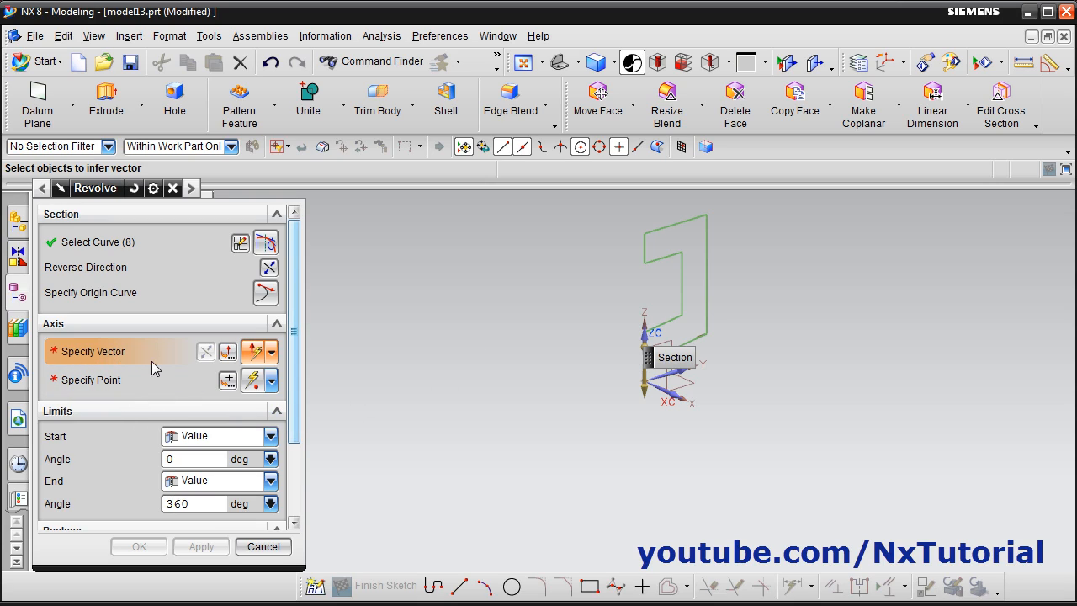
scroll(695, 412, "up", 3)
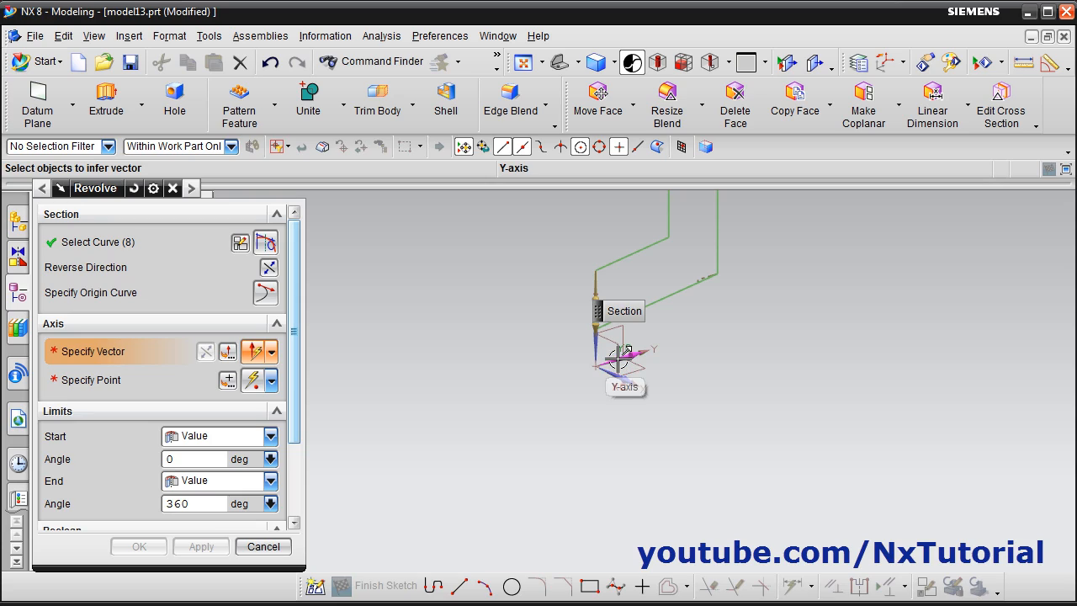
left_click(618, 360)
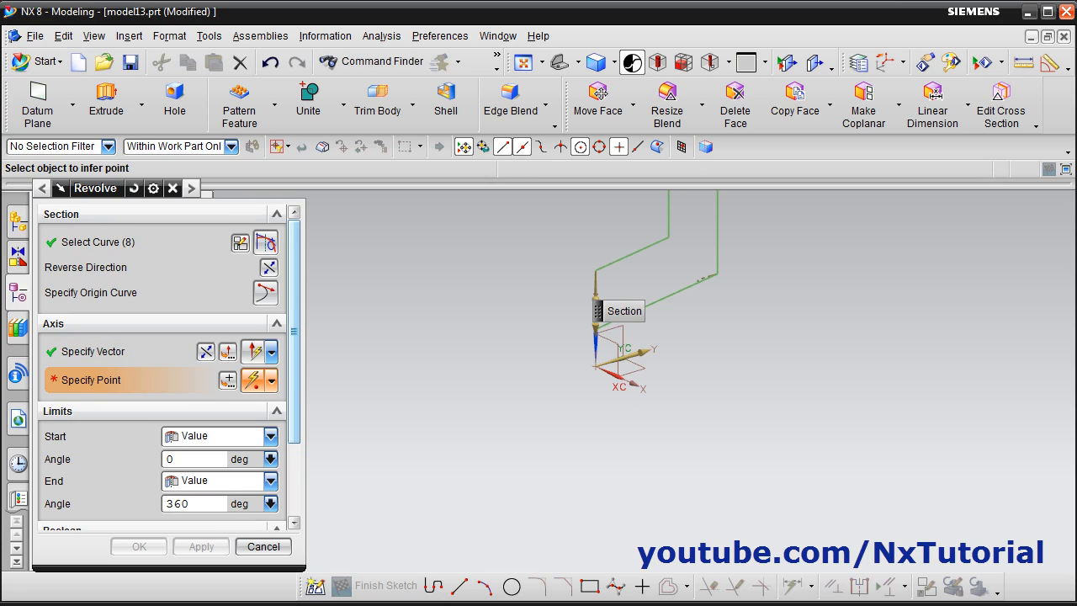
left_click(595, 368)
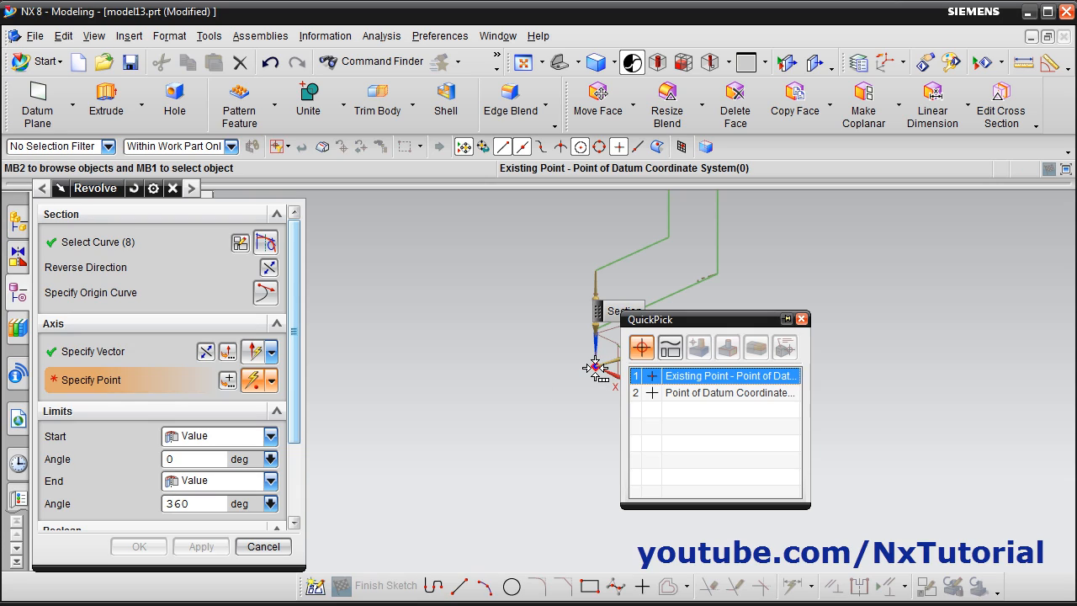
left_click(704, 379)
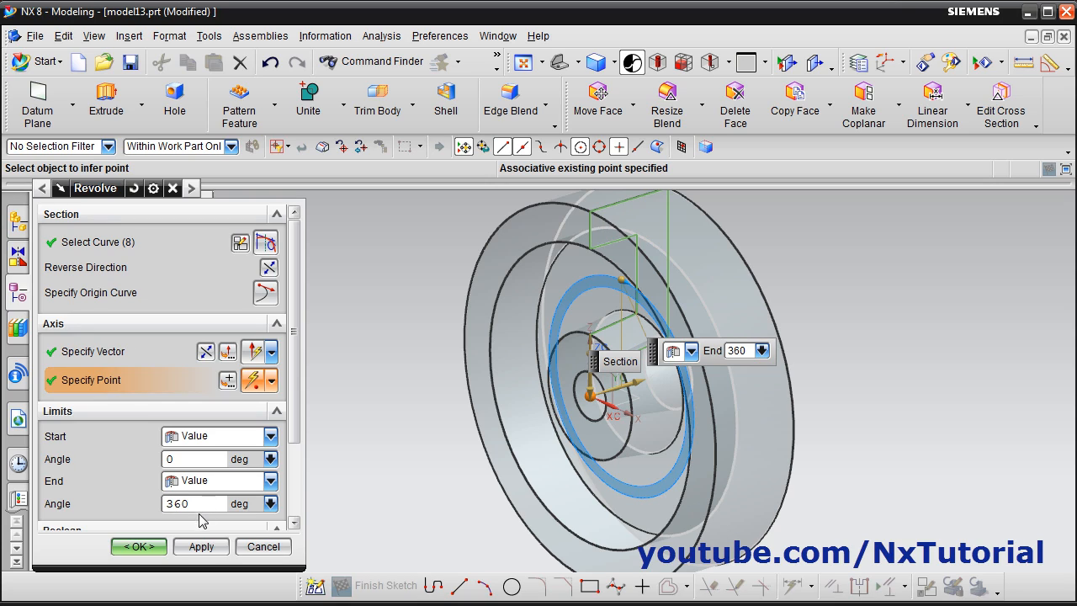
left_click(138, 547)
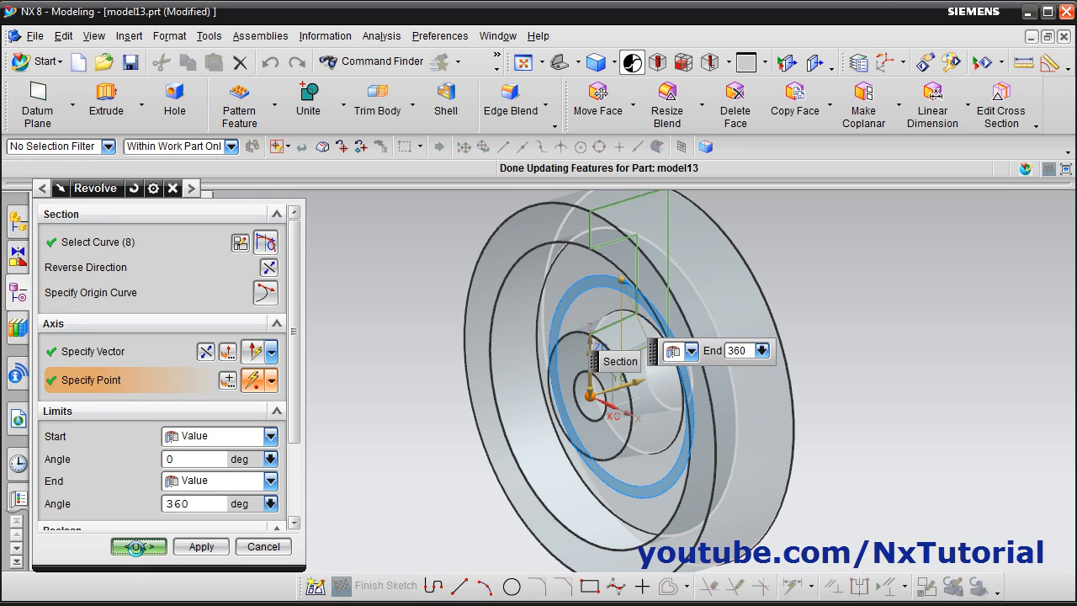
mouse_move(724, 410)
middle_mouse_down()
mouse_move(620, 420)
mouse_move(750, 409)
mouse_move(721, 401)
mouse_move(717, 412)
middle_mouse_up()
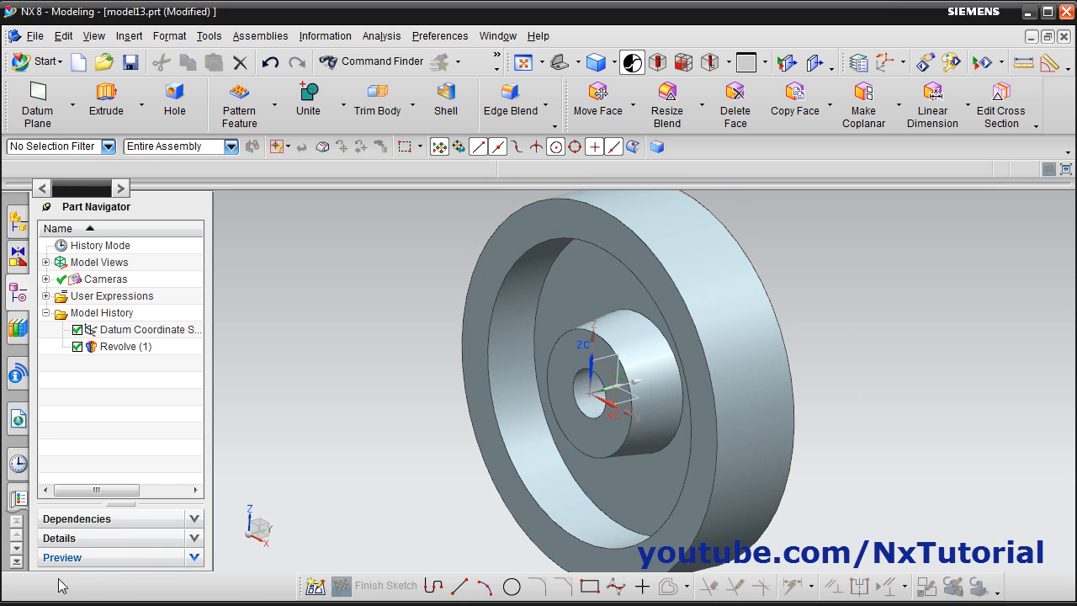
Check the grooves on the reference drawing and start a Revolve with a new section sketch on the YZ datum plane
key("alt+Tab")
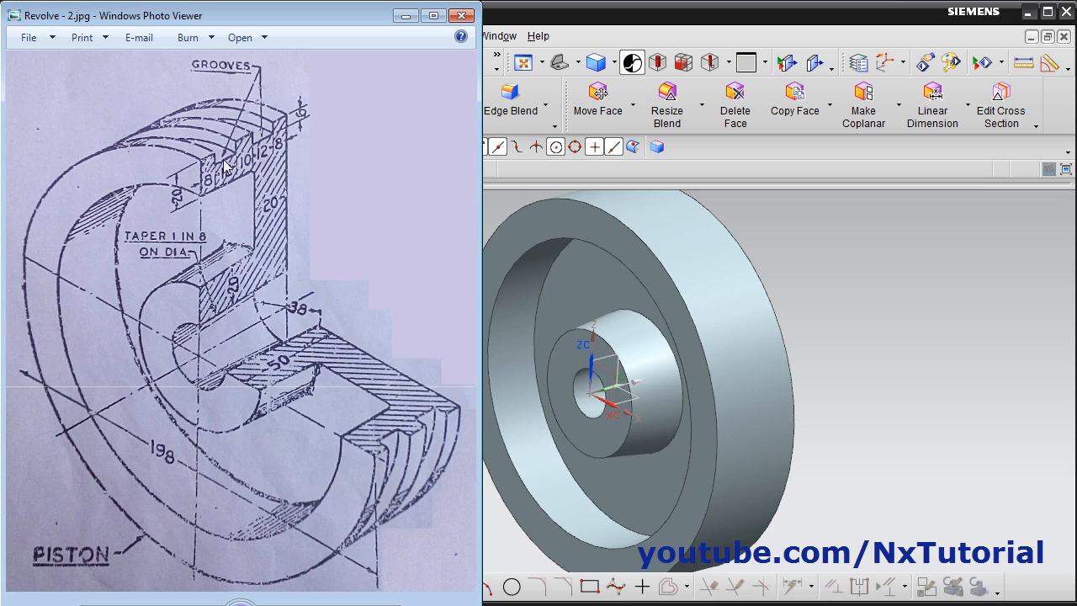
left_click(812, 293)
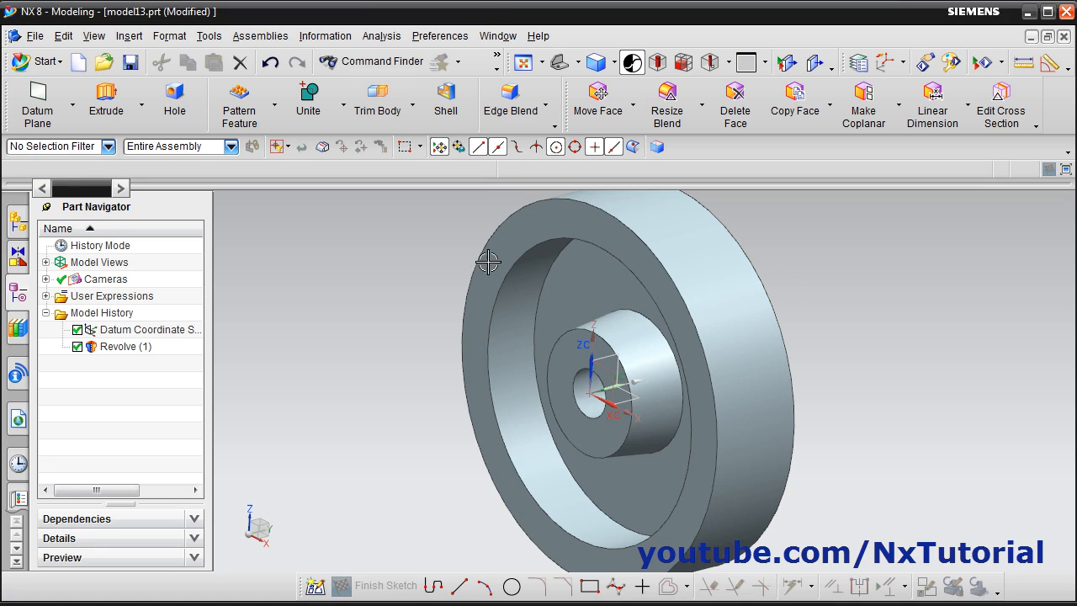
left_click(143, 111)
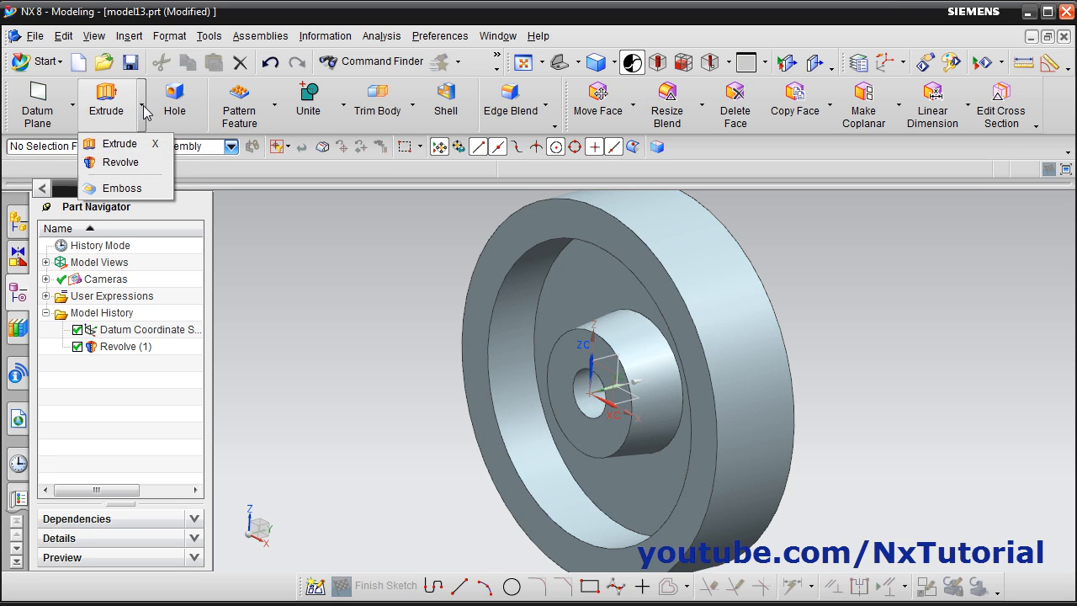
left_click(125, 167)
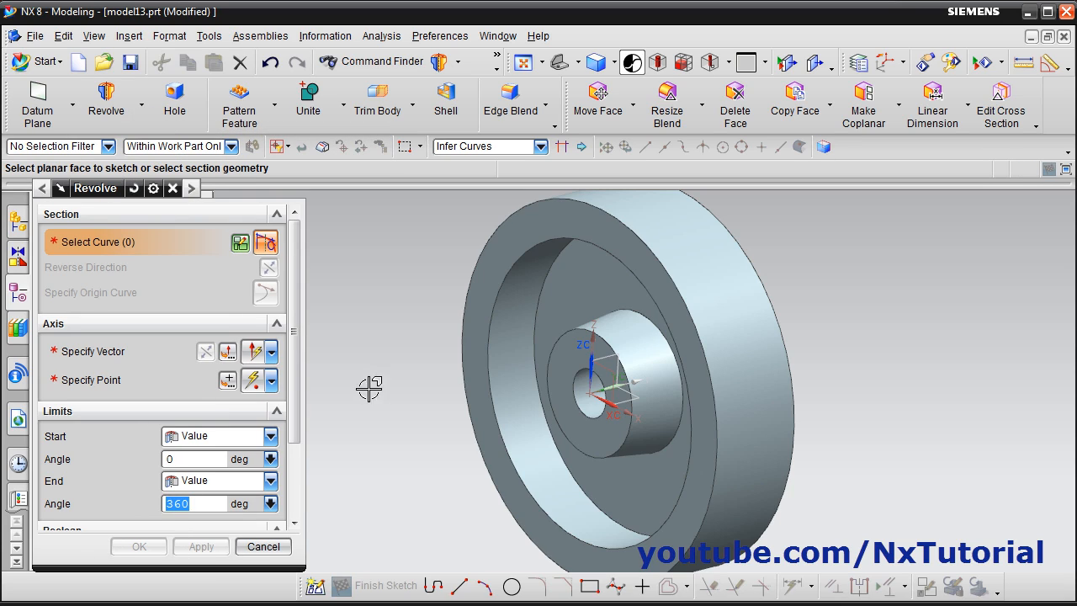
left_click(240, 244)
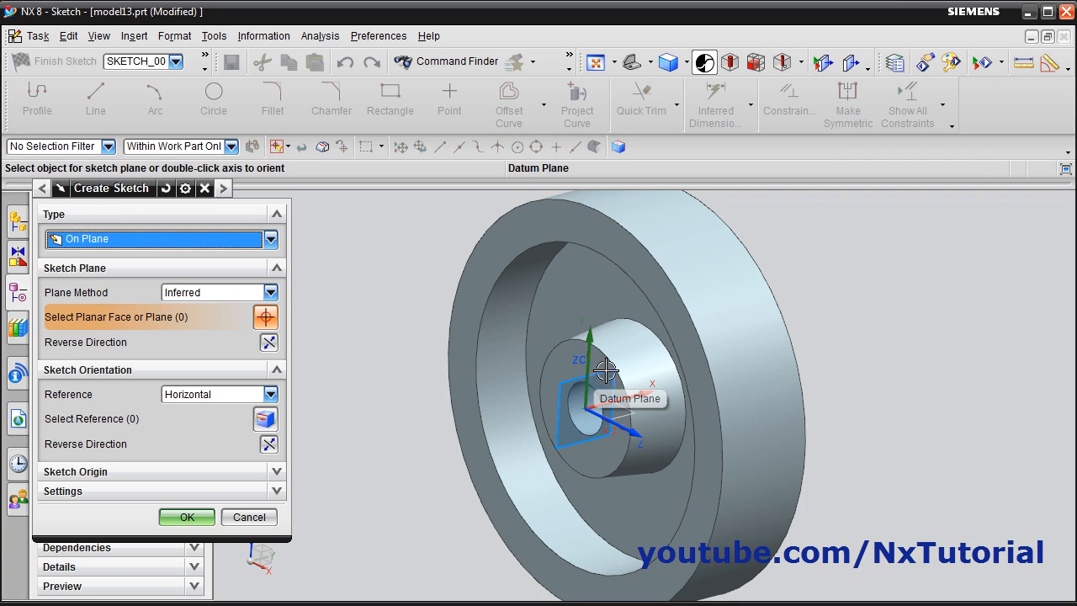
left_click(605, 371)
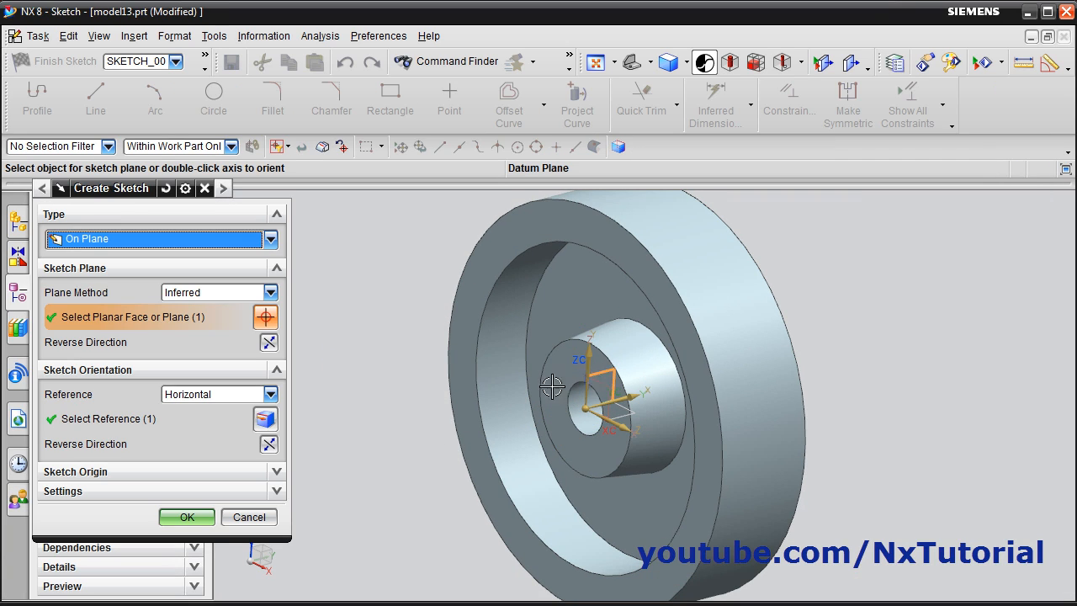
left_click(190, 518)
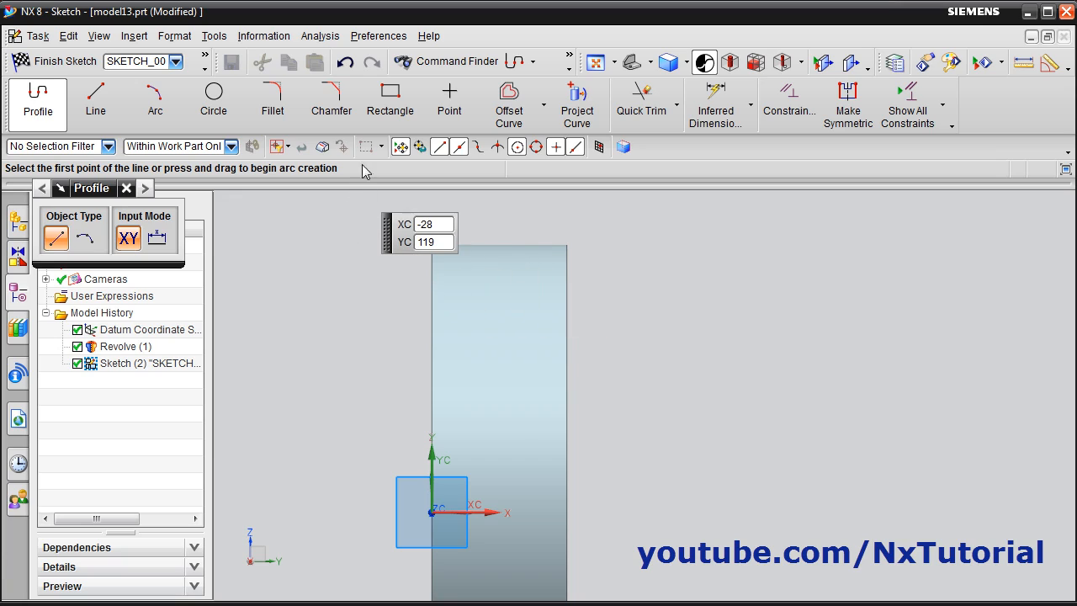
Sketch two side-by-side rectangles near the piston's upper edge, about 11 by 7 mm and 13 by 7 mm, about 8 mm apart
left_click(391, 105)
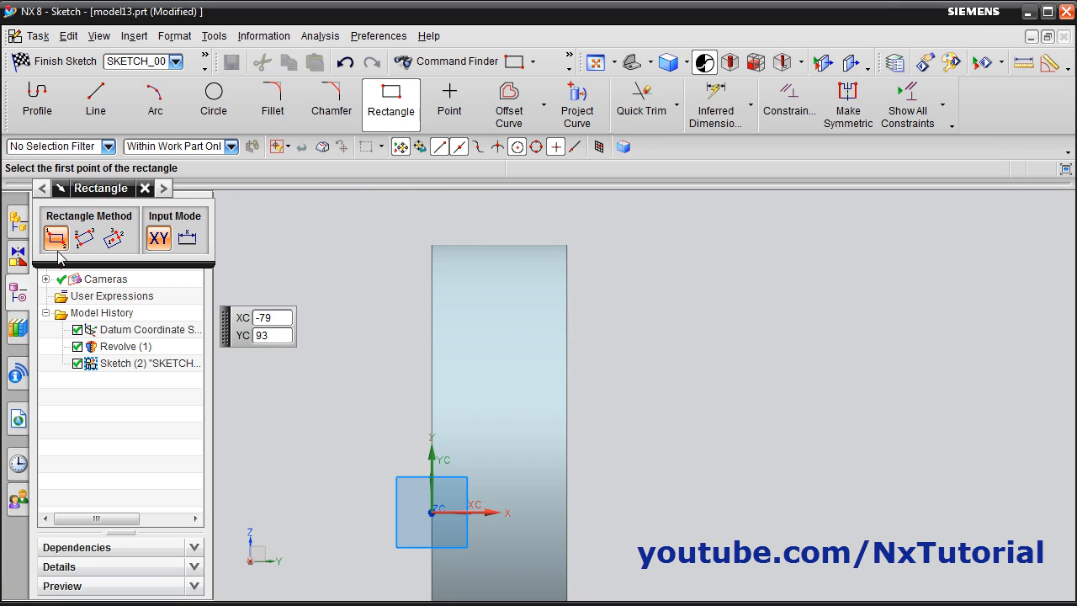
scroll(508, 224, "up", 2)
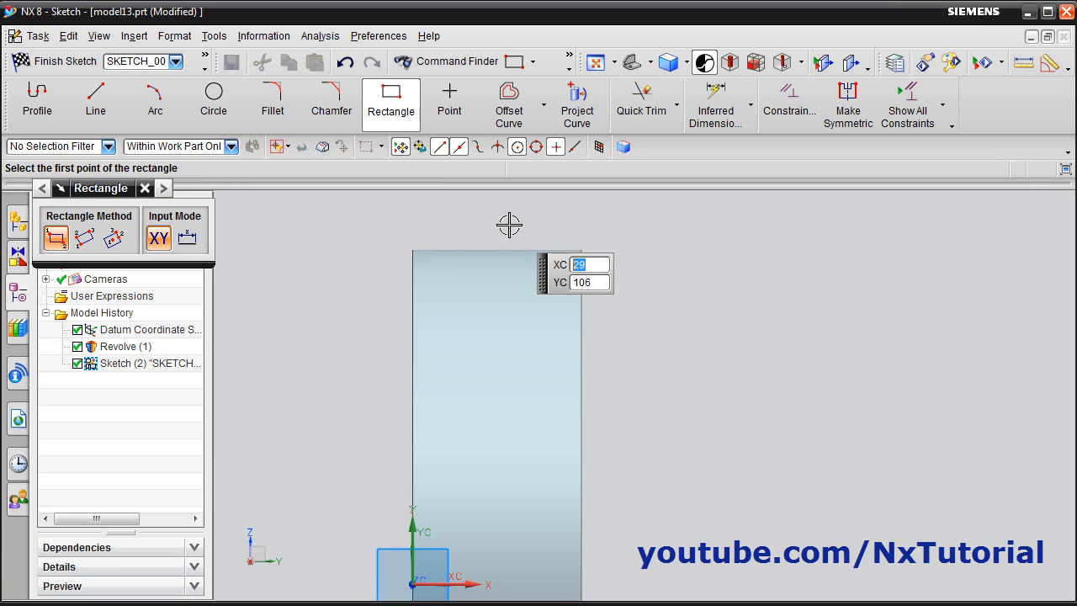
left_click(443, 264)
left_click(479, 287)
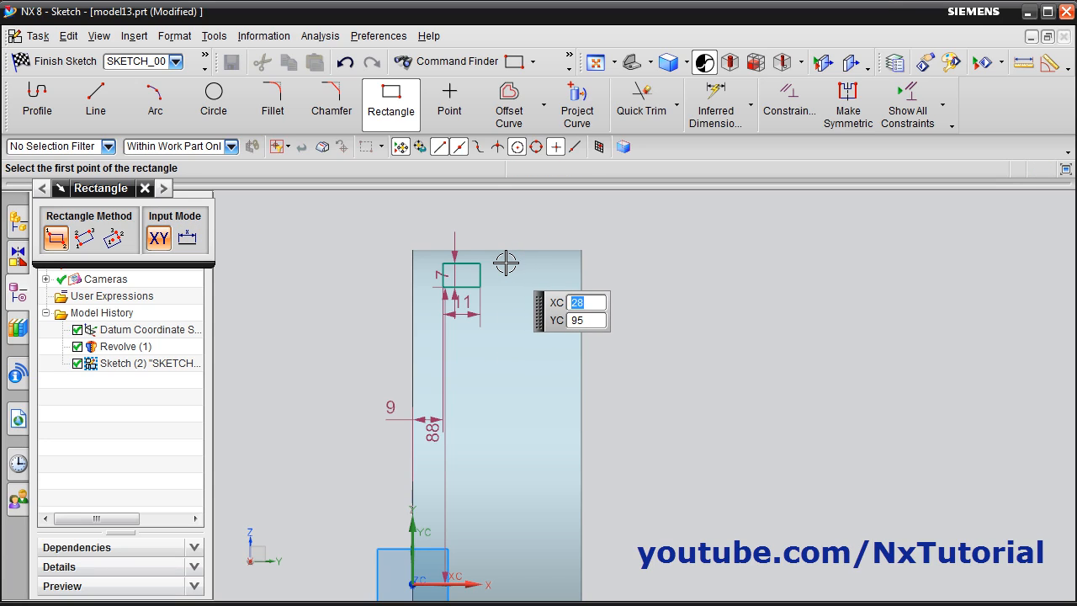
left_click(508, 264)
left_click(551, 287)
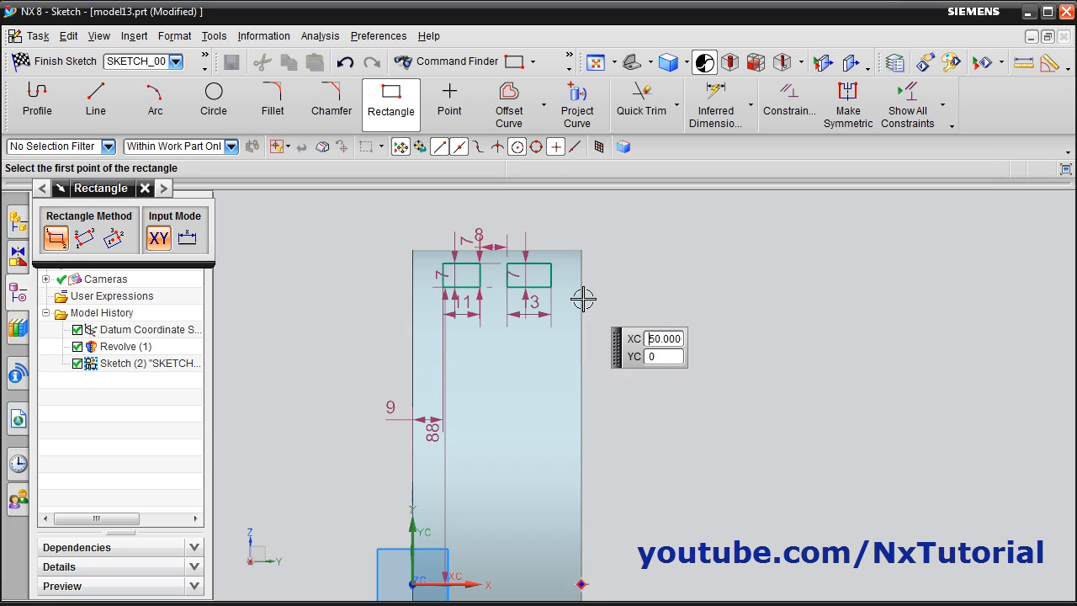
scroll(562, 276, "up", 2)
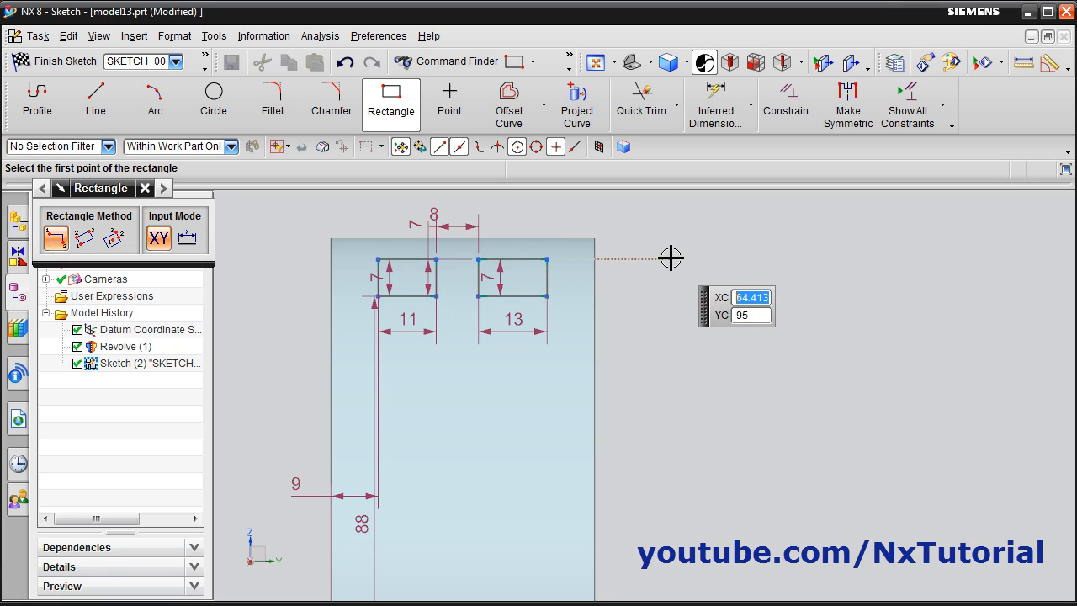
key("Escape")
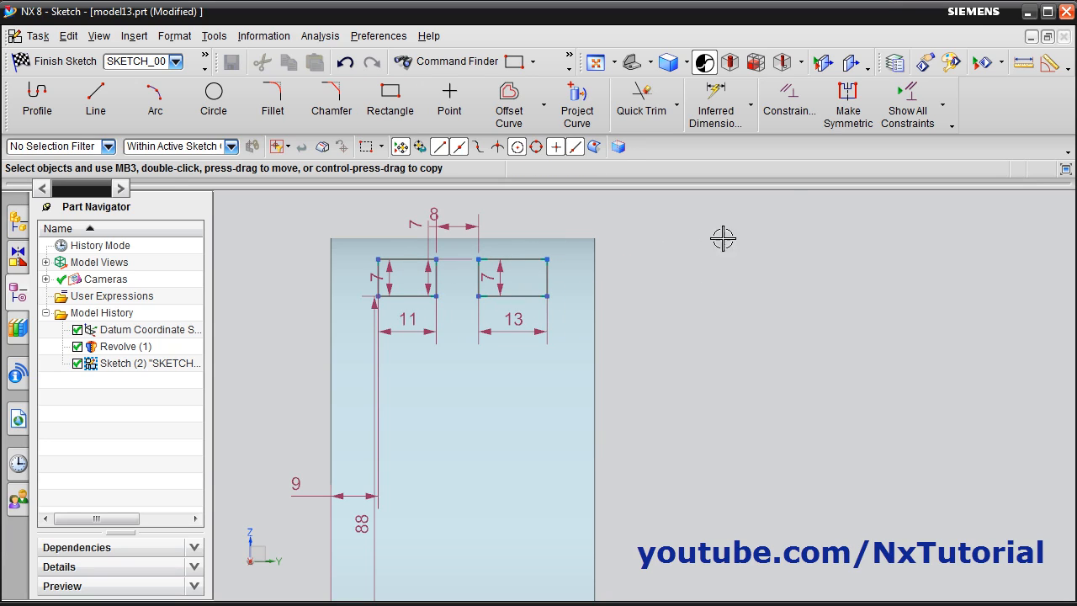
Make the upper edges of the two rectangles collinear, and their lower edges collinear as well
left_click(789, 103)
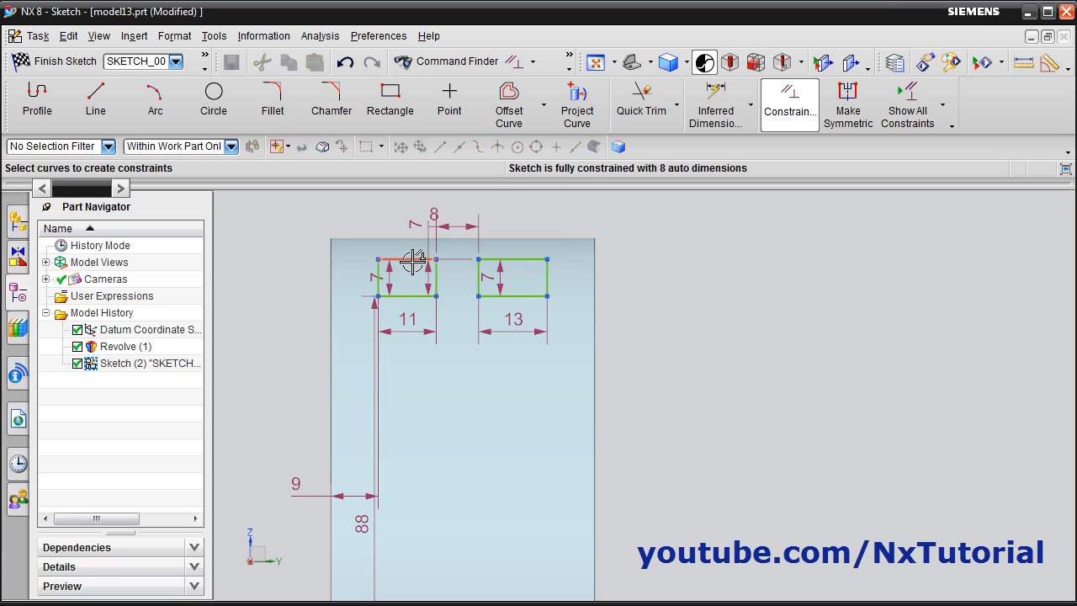
left_click(413, 261)
left_click(511, 259)
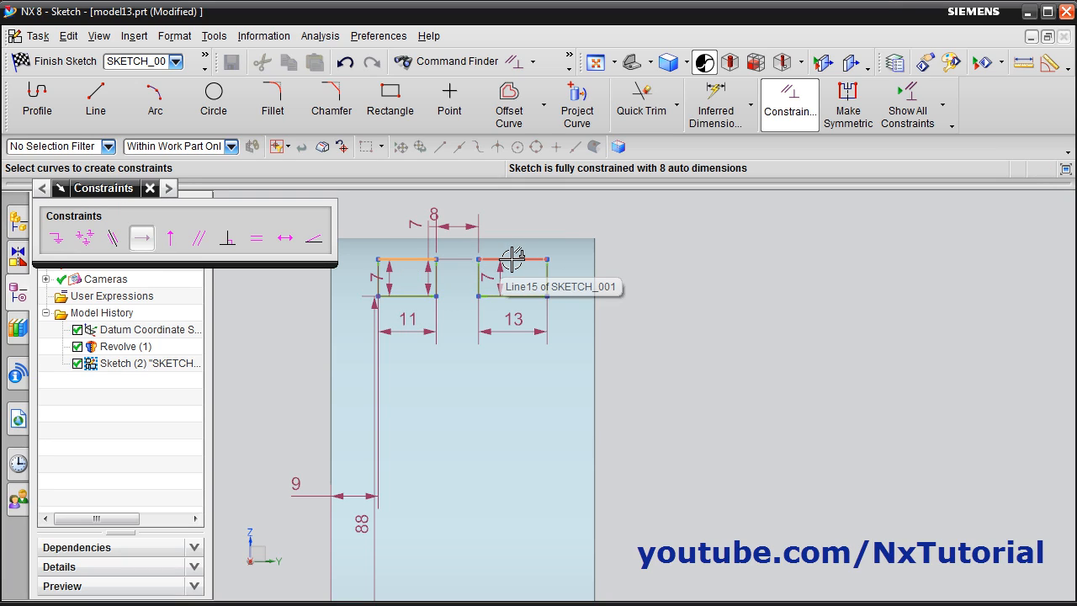
left_click(114, 239)
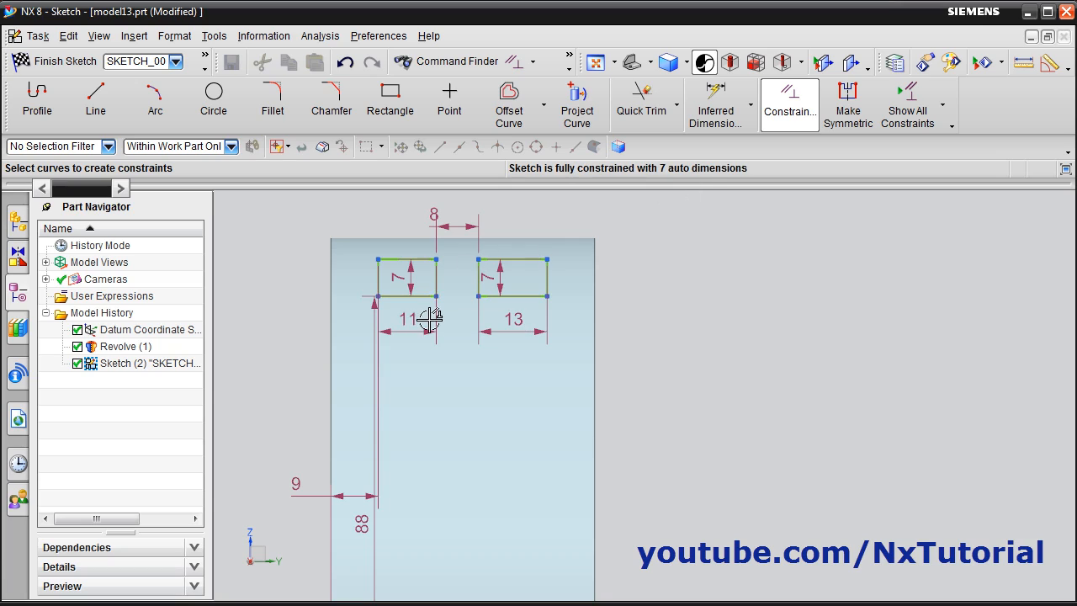
left_click(395, 295)
left_click(512, 296)
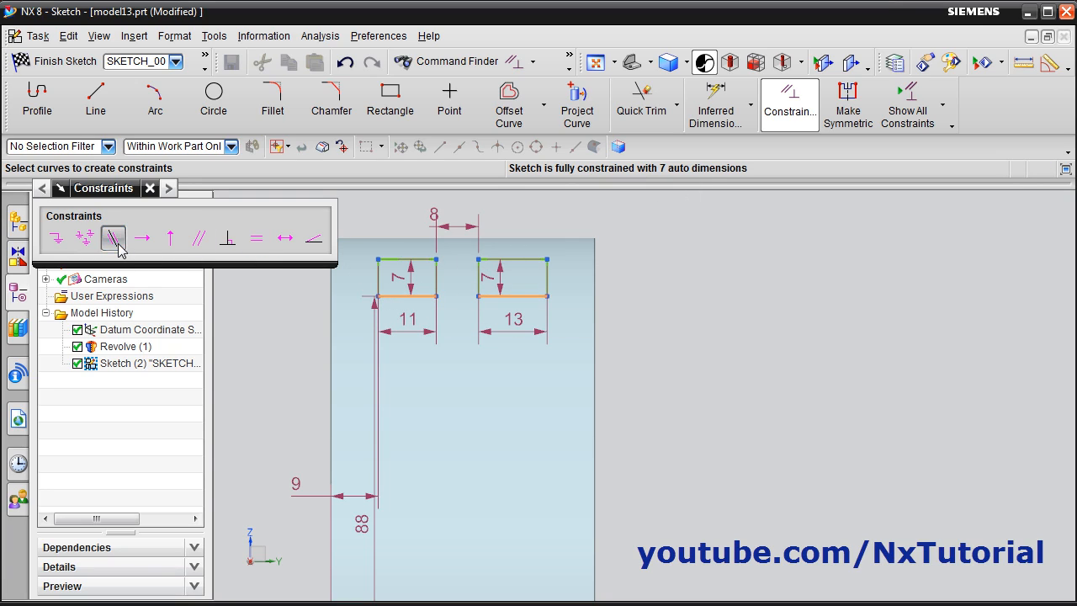
left_click(118, 241)
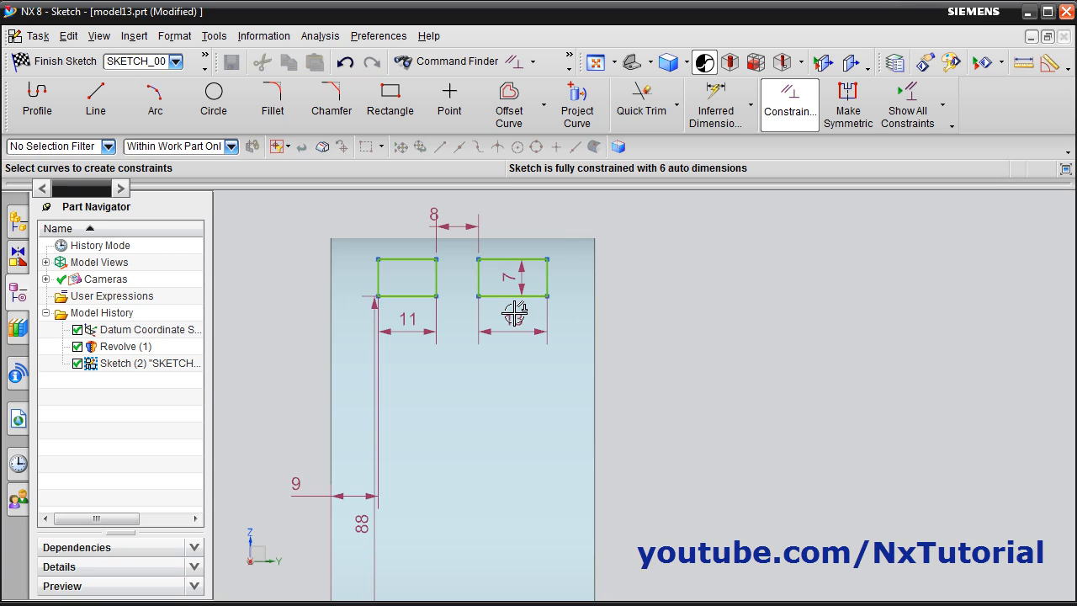
Check the groove spacing on the reference drawing and set the gap between the two rectangles to 10 mm
left_click(110, 604)
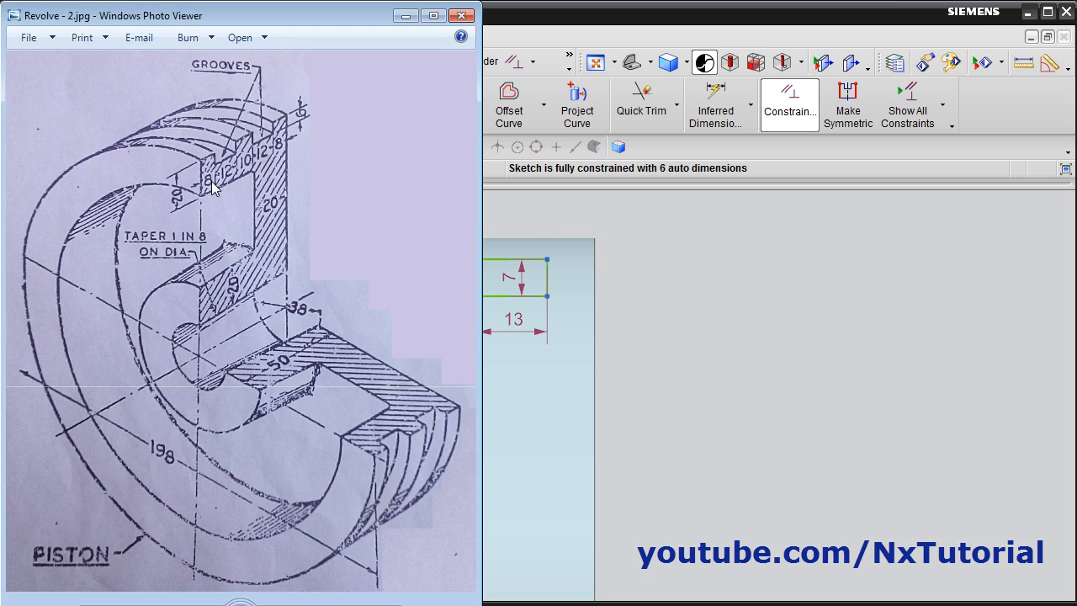
left_click(705, 303)
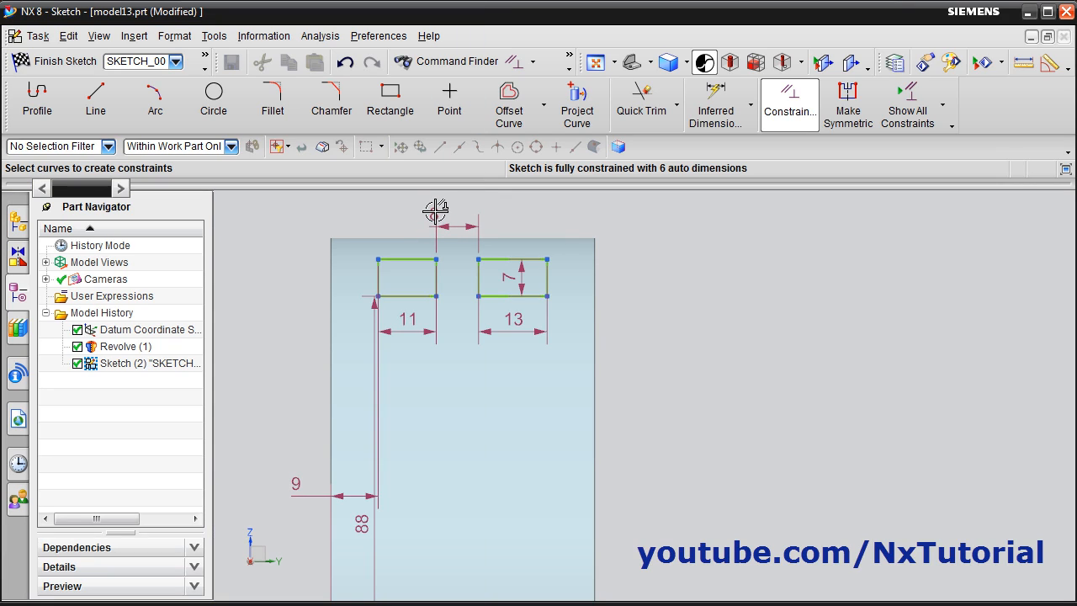
key("Escape")
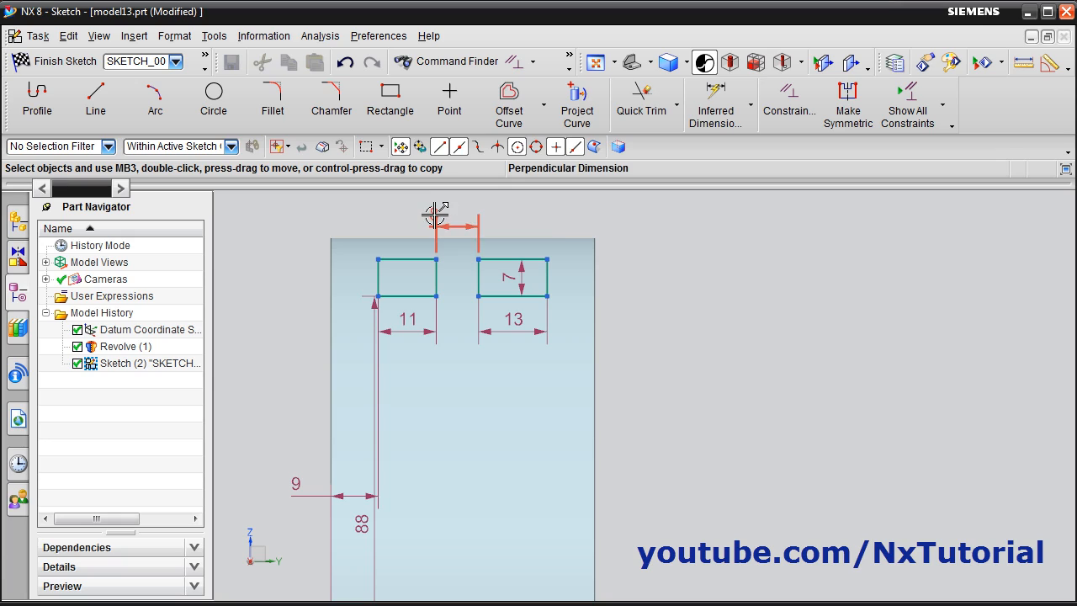
double_click(435, 216)
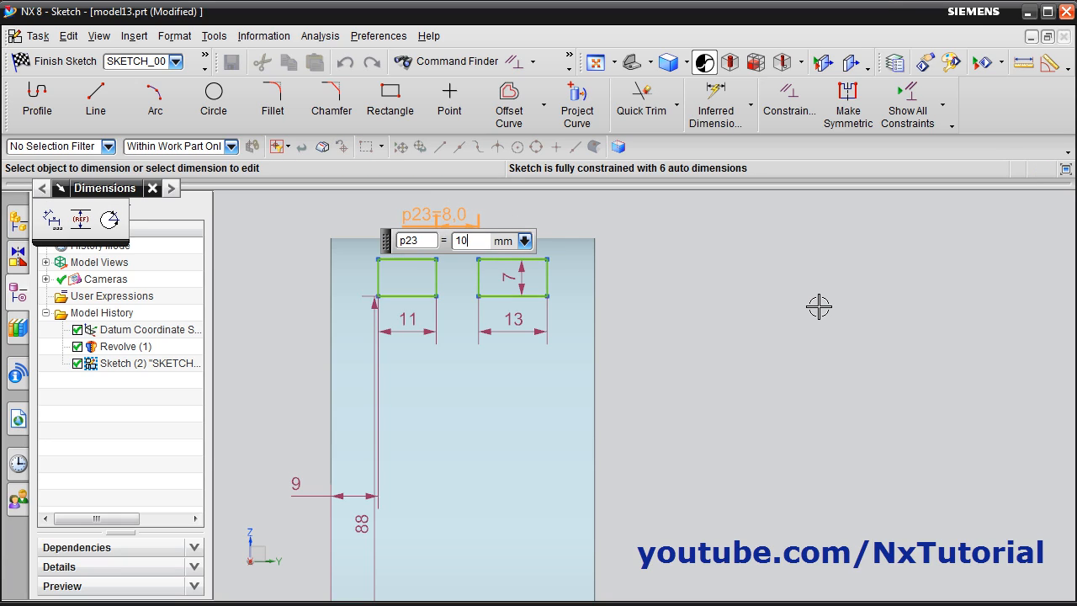
key("Return")
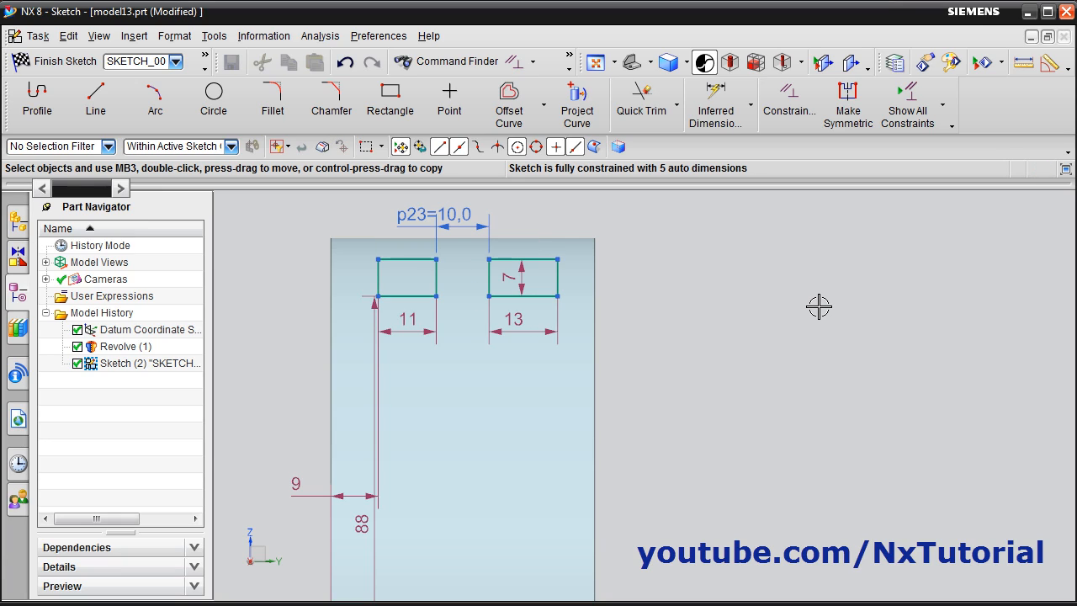
Set the widths of both groove rectangles to 12 mm
double_click(522, 319)
type("12")
key("Return")
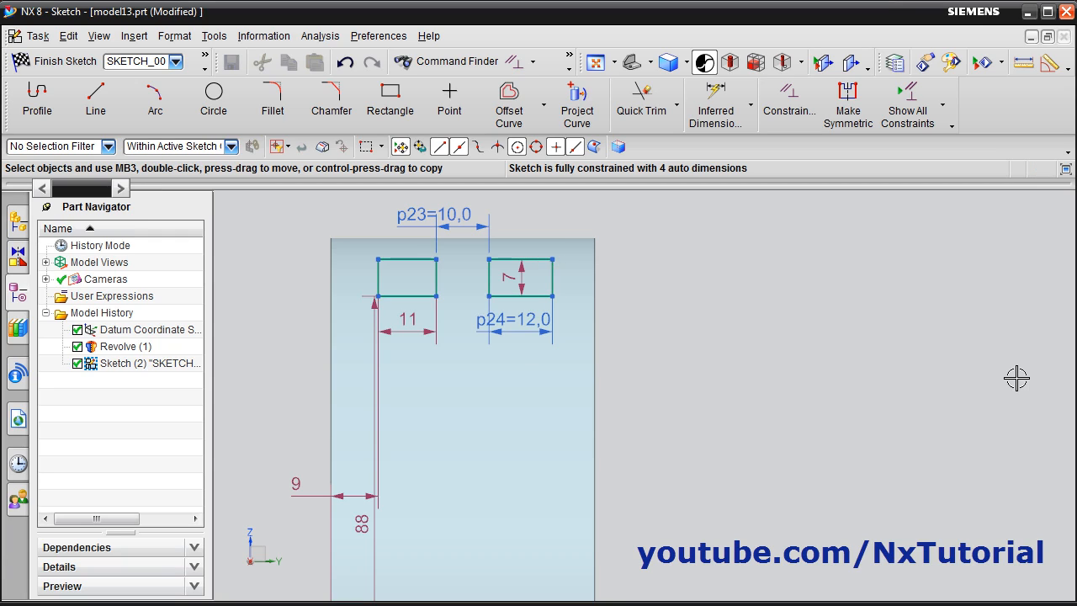
double_click(406, 322)
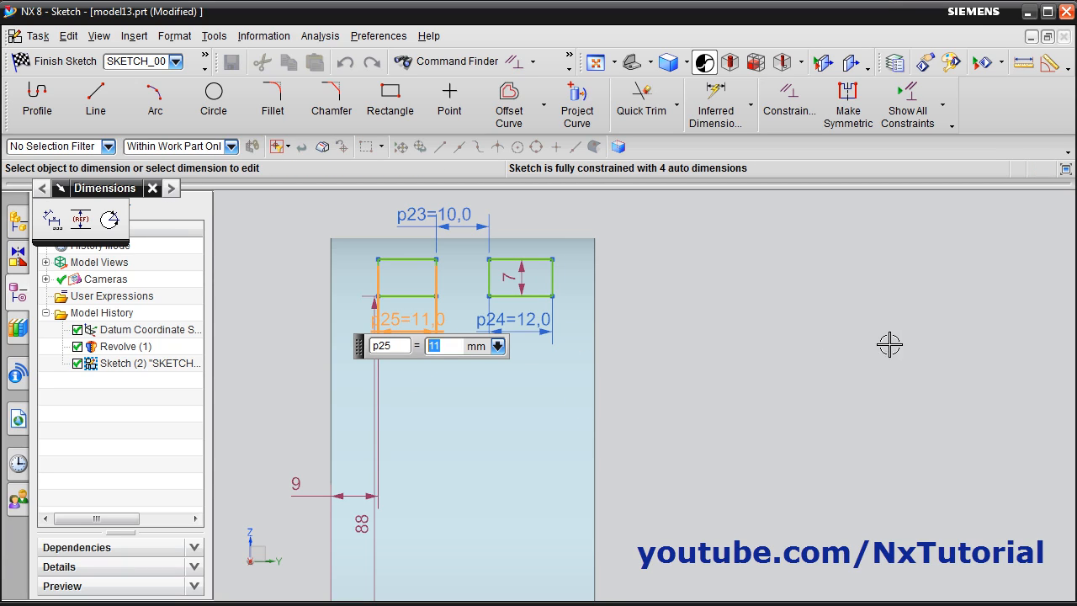
type("12")
key("Return")
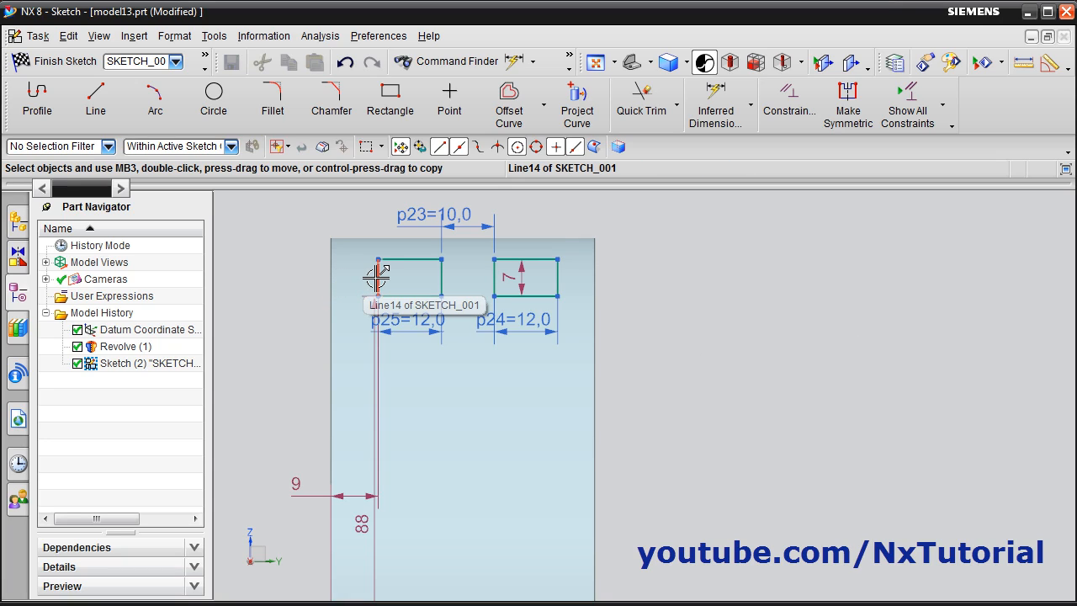
Dimension the distance from the vertical datum through the origin to the nearest side of the first rectangle and set it to 8 mm
left_click(713, 110)
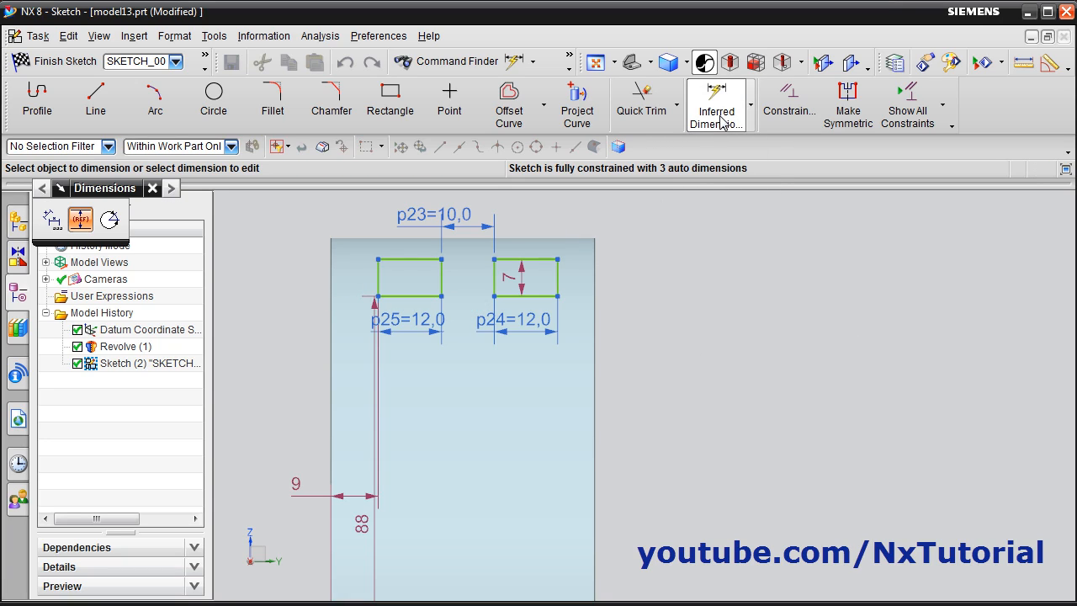
left_click(332, 290)
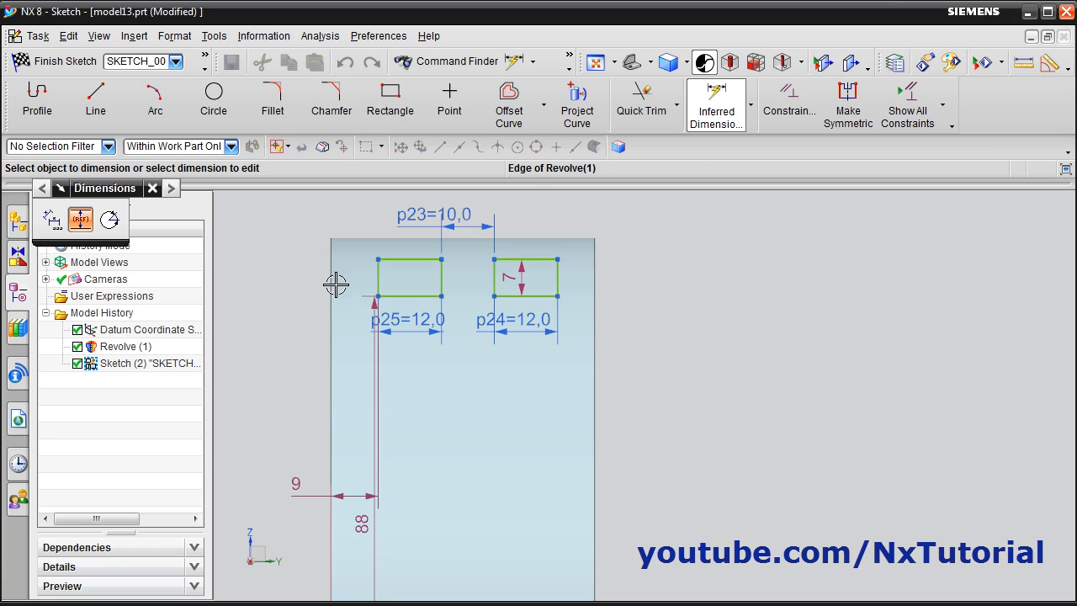
left_click(330, 288)
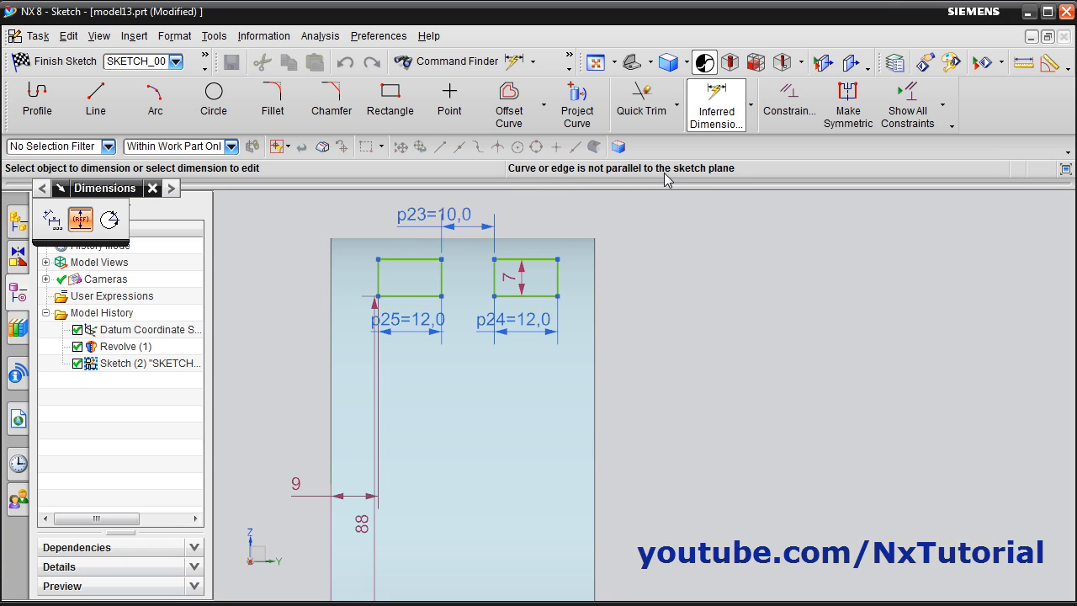
scroll(661, 305, "down", 3)
scroll(659, 311, "up", 2)
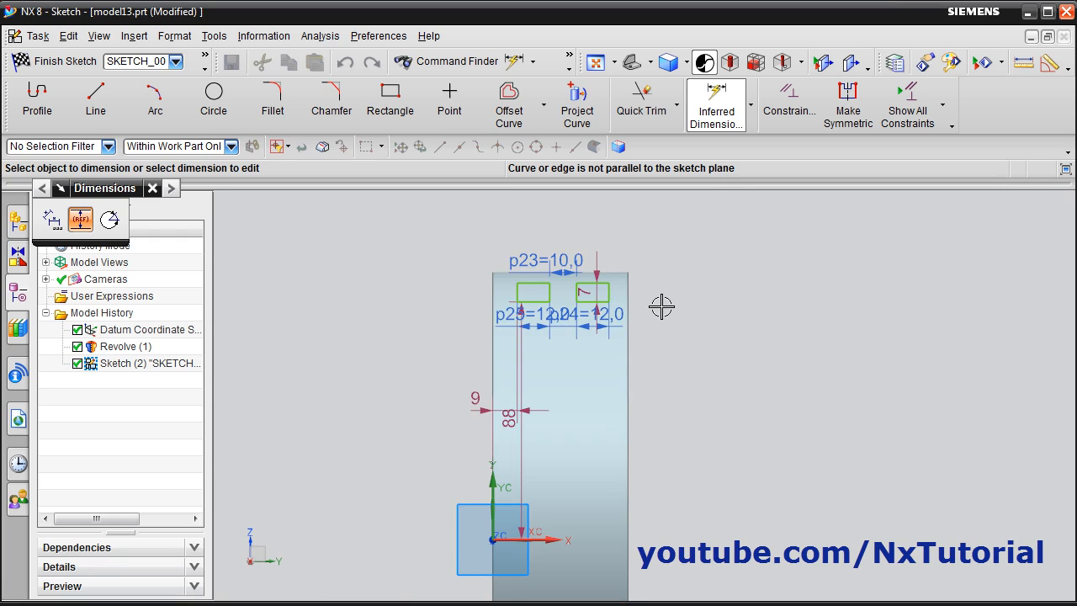
scroll(658, 314, "down", 1)
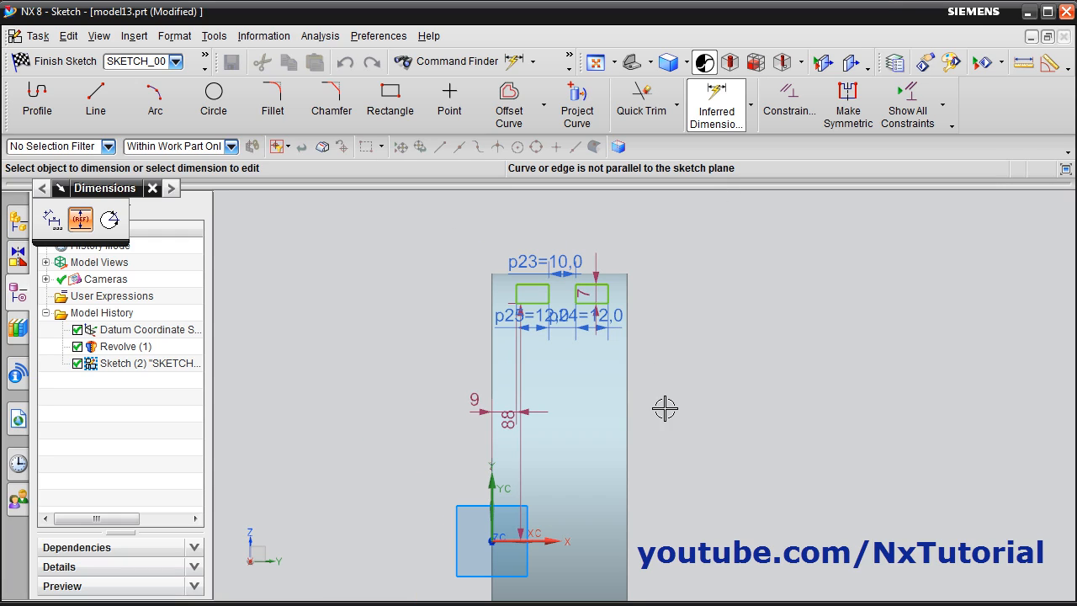
left_click(493, 517)
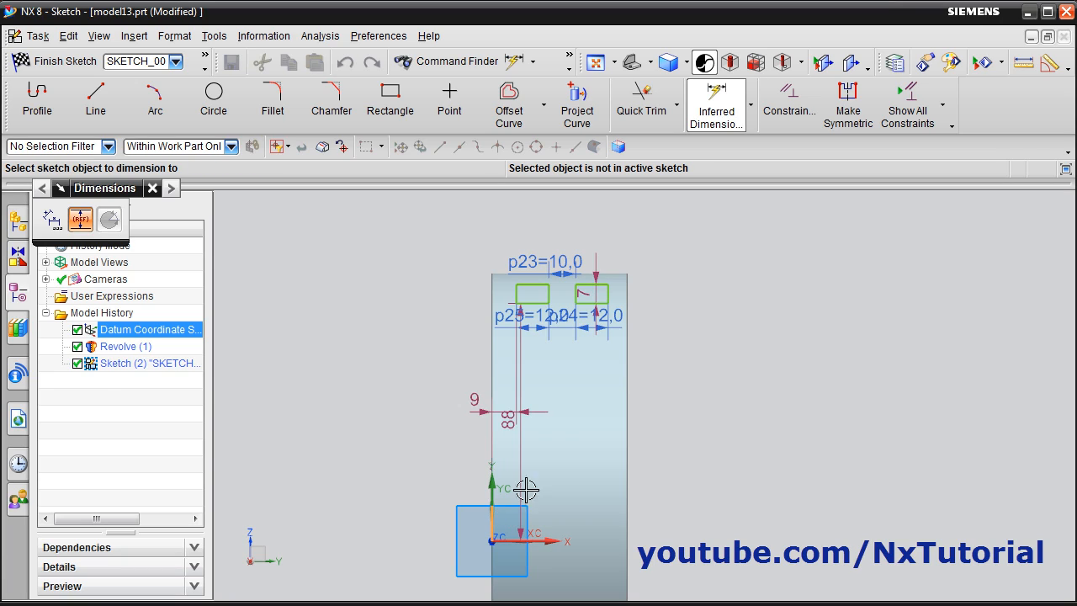
left_click(516, 296)
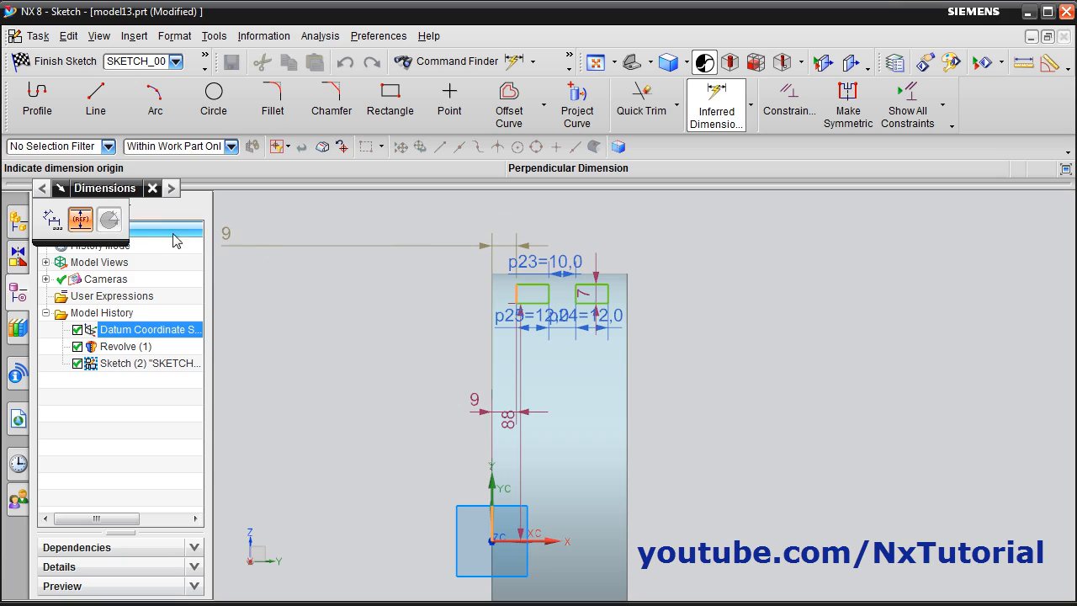
left_click(503, 225)
key("Return")
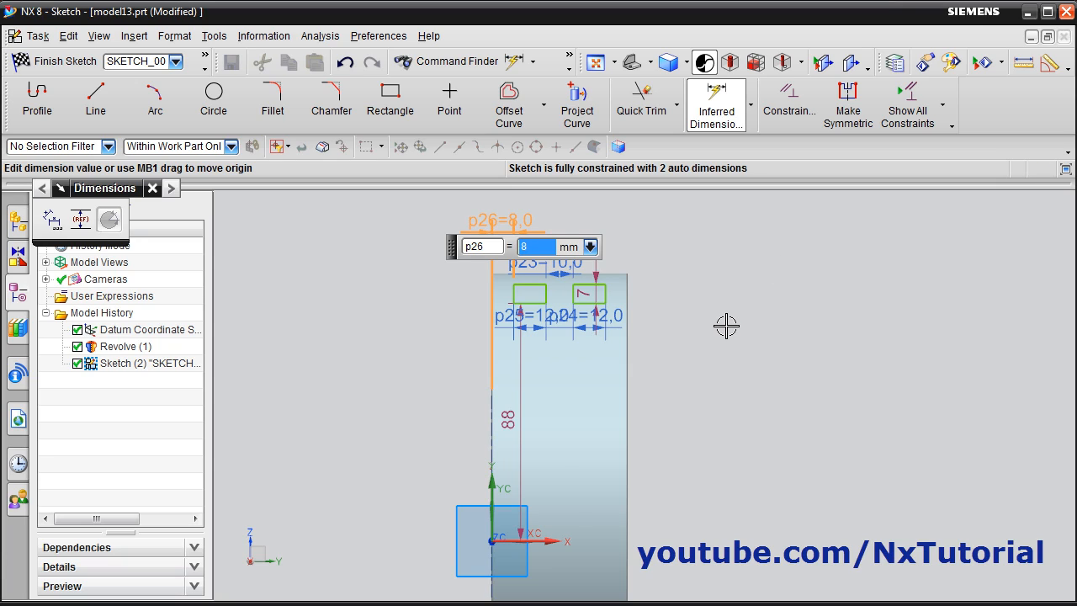
key("Escape")
scroll(678, 277, "up", 2)
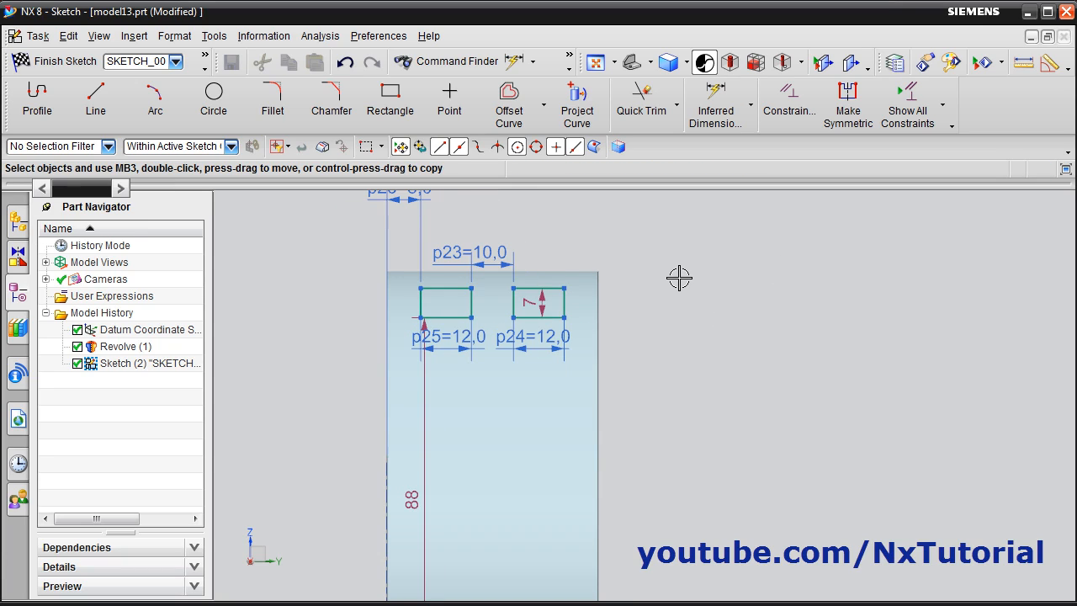
Set the height of the groove rectangles to 6 mm
scroll(680, 277, "up", 1)
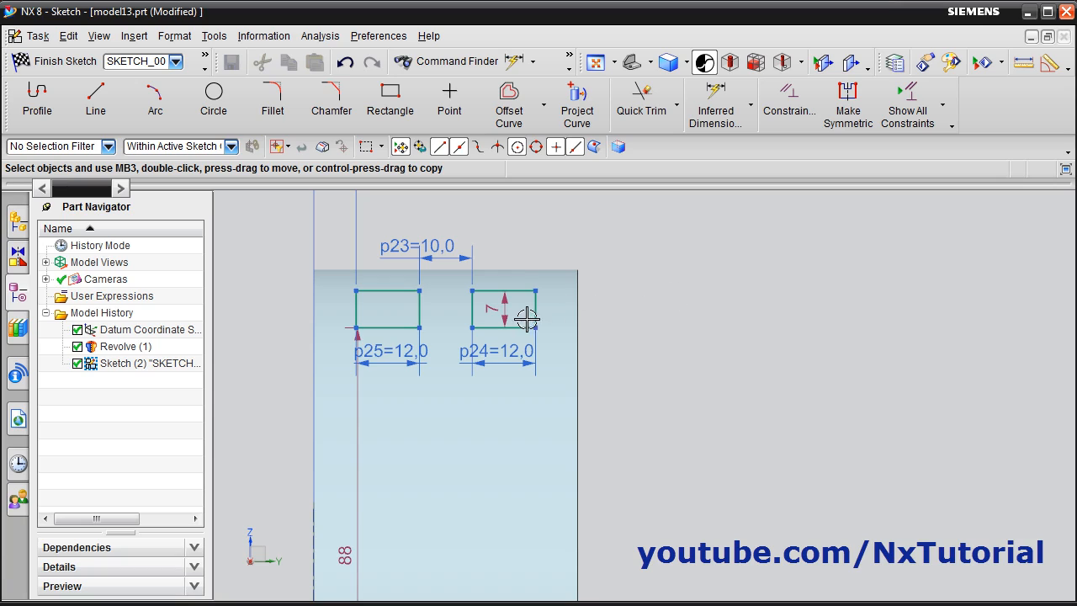
double_click(491, 307)
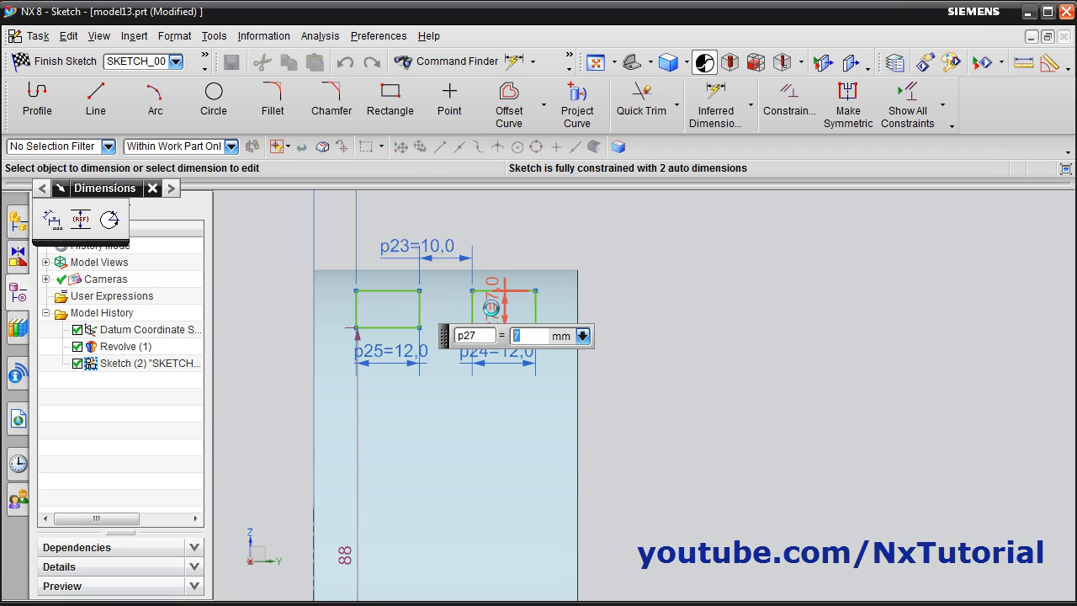
key("Return")
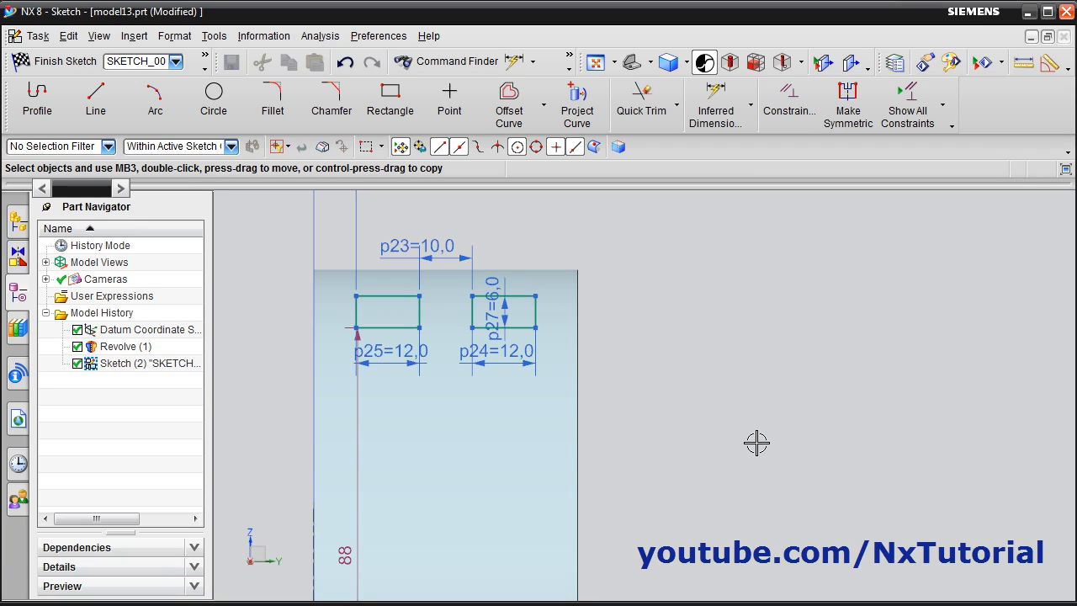
Check the piston's outer diameter on the reference drawing and calculate the groove floor's radius from it with the calculator
scroll(731, 405, "down", 2)
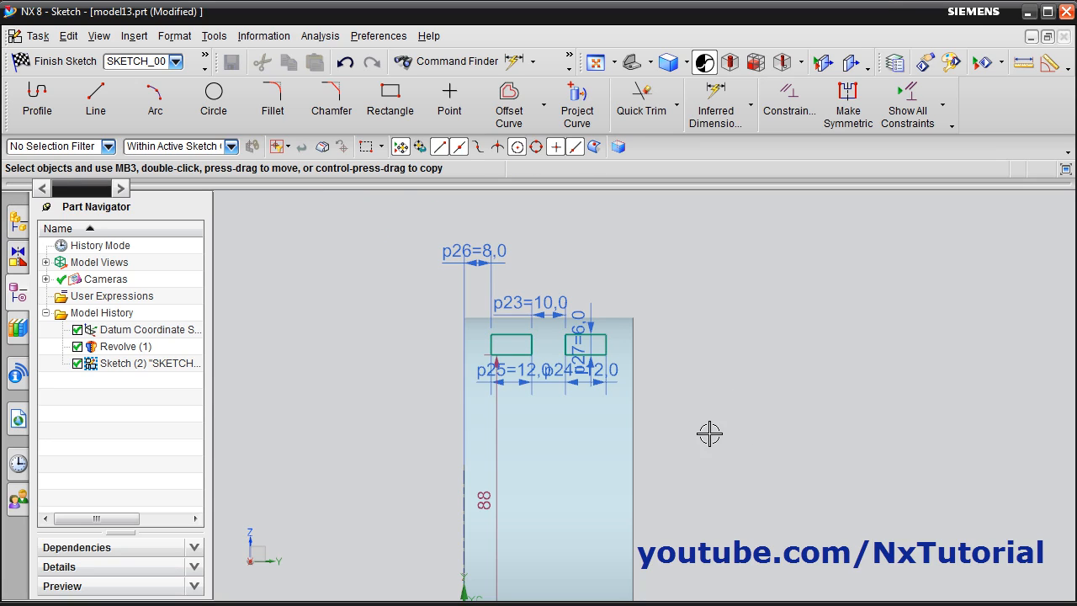
scroll(709, 435, "up", 1)
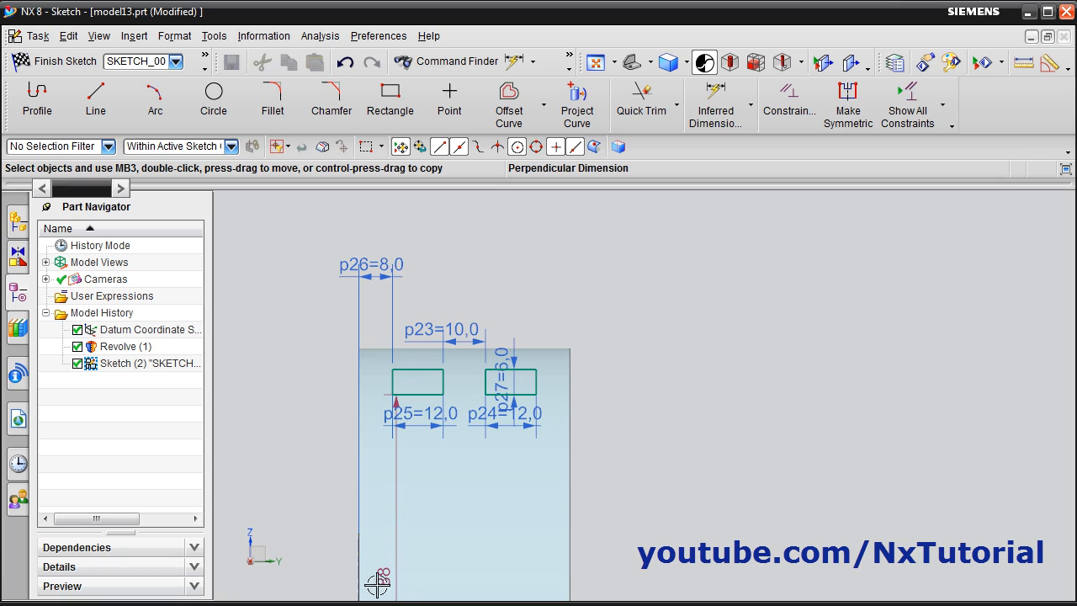
scroll(717, 415, "down", 4)
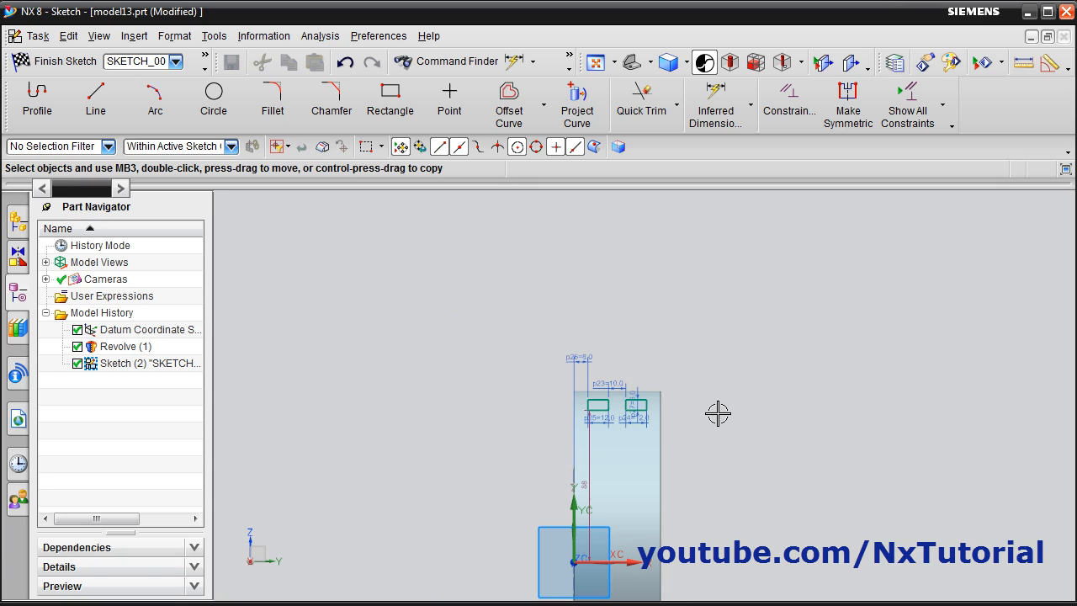
scroll(729, 512, "up", 1)
key("alt+Tab")
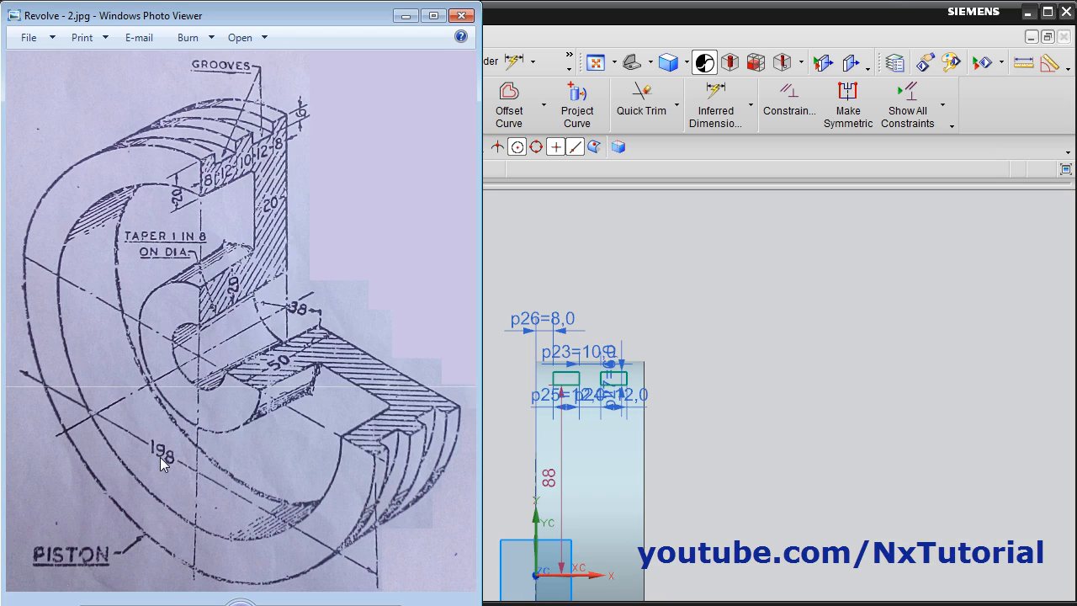
left_click(253, 604)
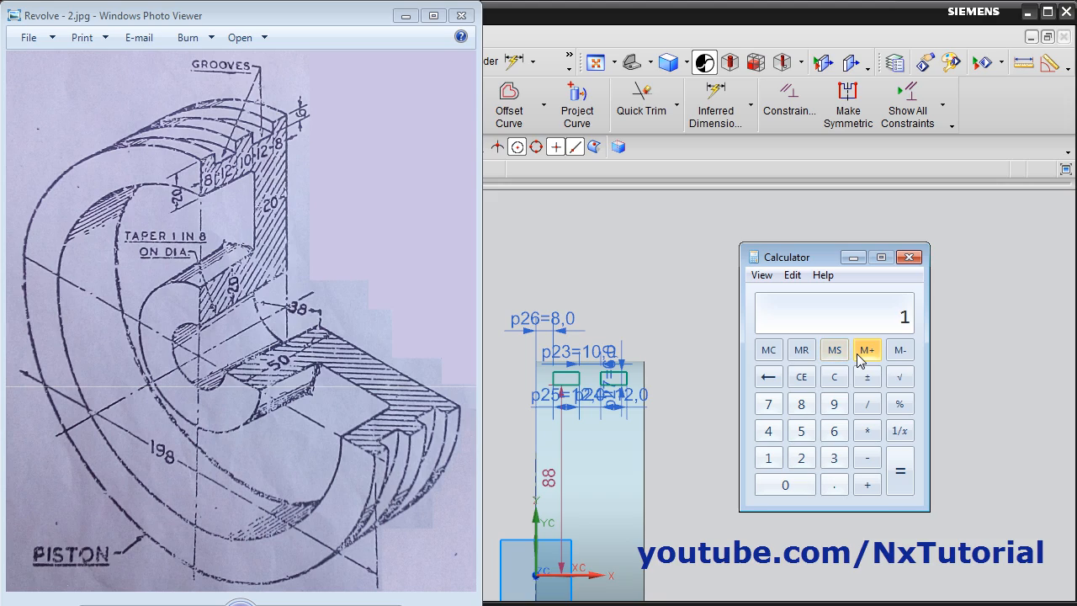
type("2")
key("Return")
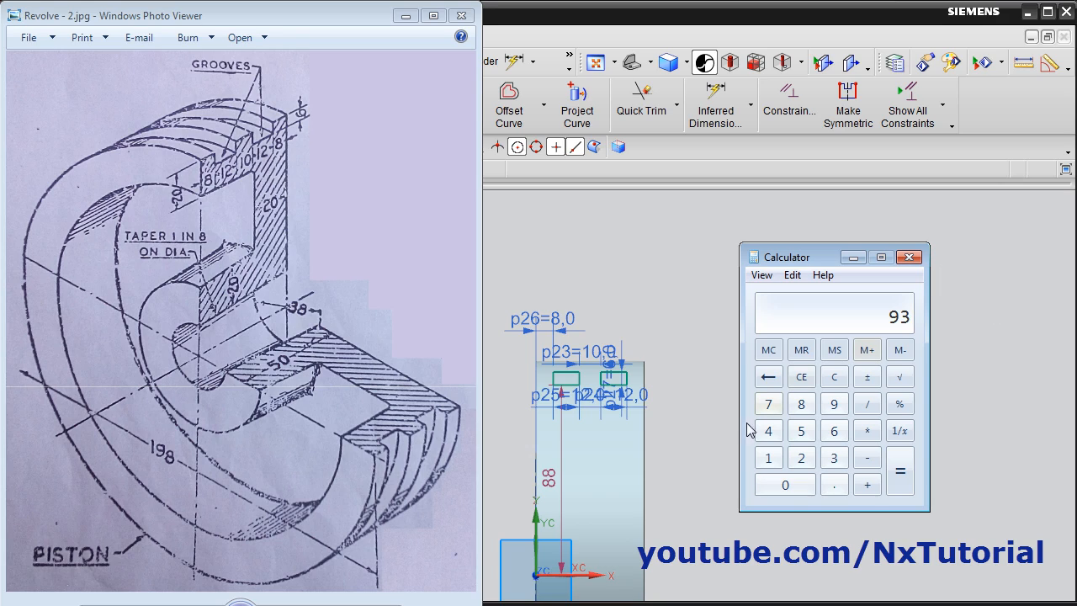
Set the vertical distance from the origin to the lower edges of the groove rectangles to 93 mm
left_click(698, 471)
double_click(552, 480)
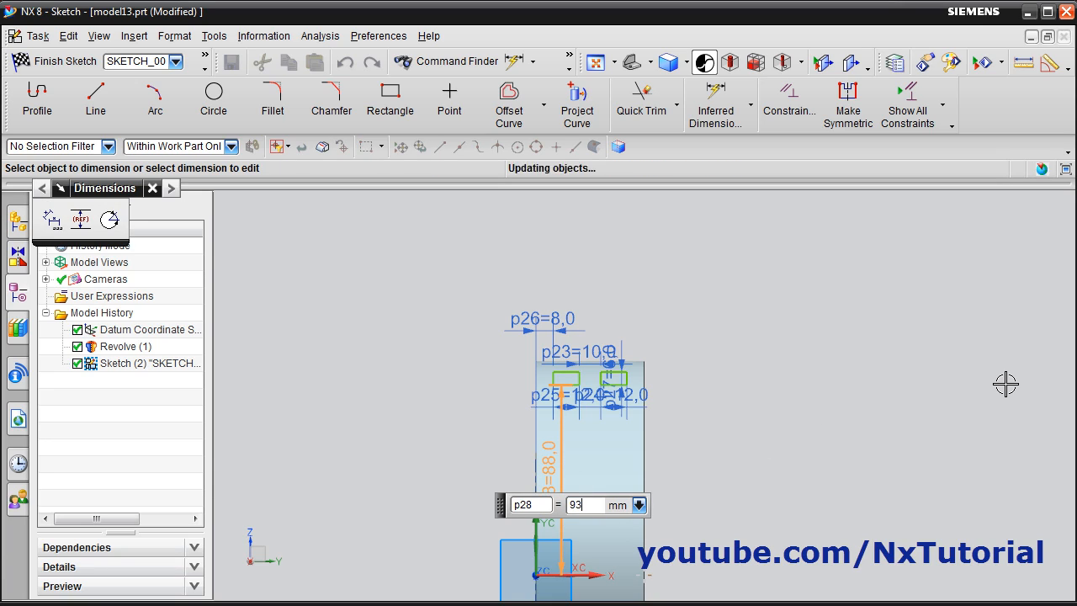
key("Return")
scroll(673, 454, "down", 2)
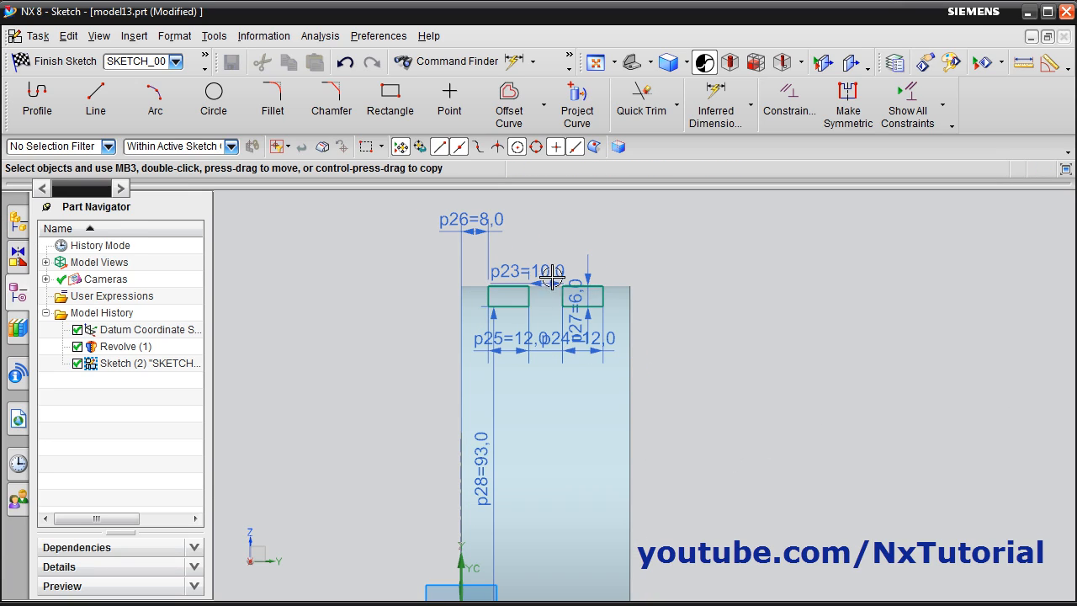
scroll(706, 353, "up", 2)
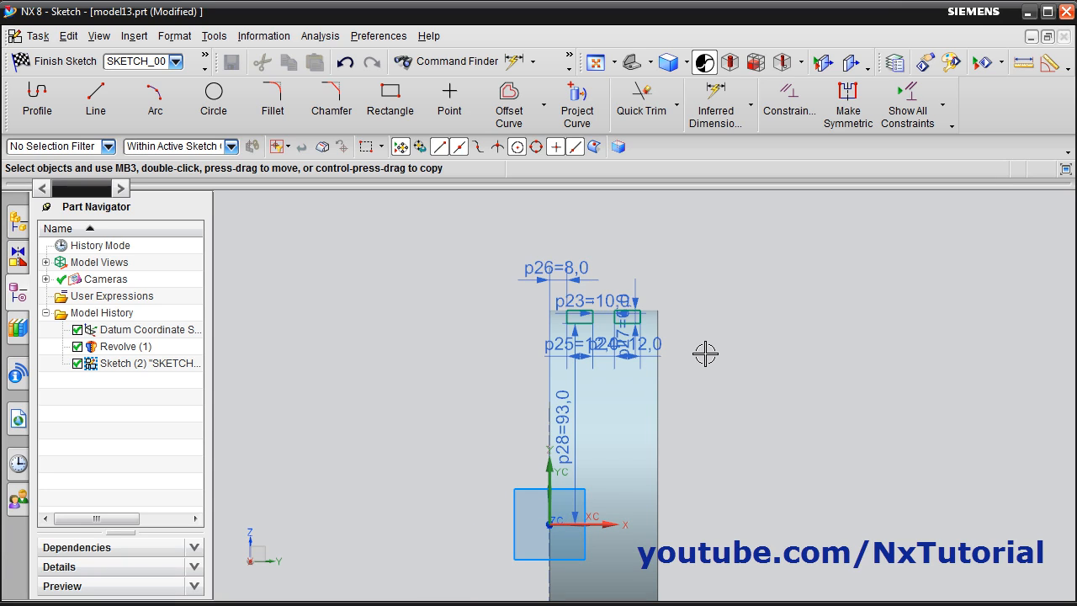
Finish the sketch and revolve both rectangles 360° about the Y axis through the datum origin, subtracting them from the piston body
left_click(57, 66)
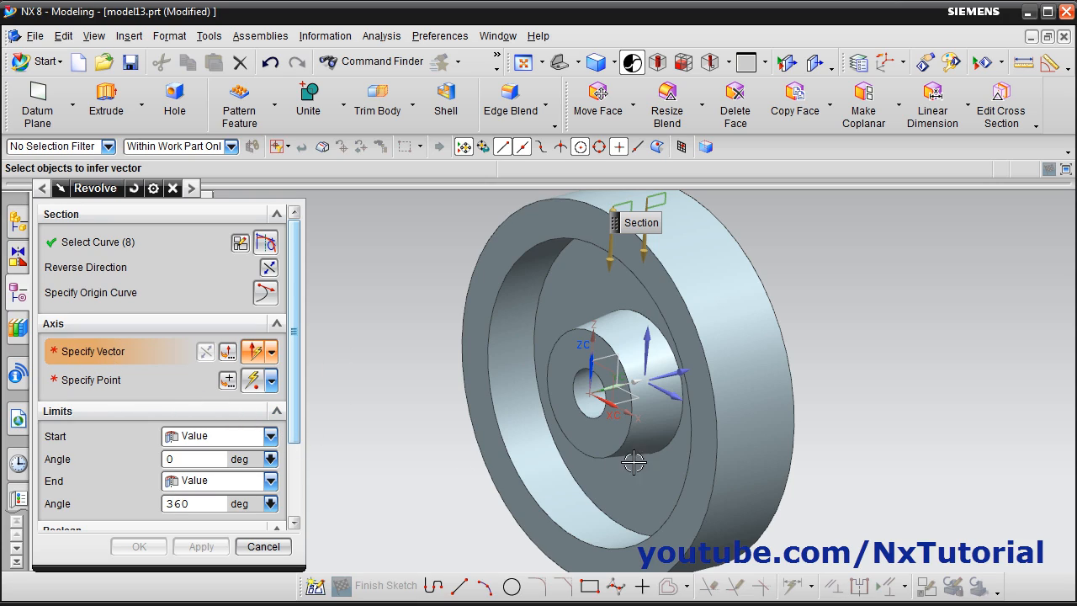
left_click(681, 373)
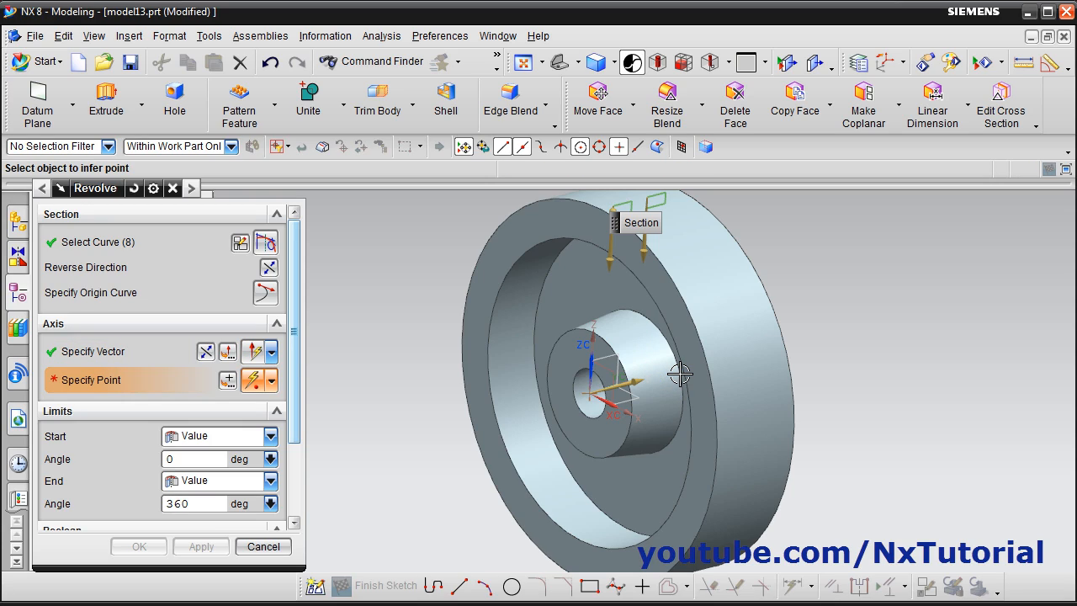
left_click(590, 393)
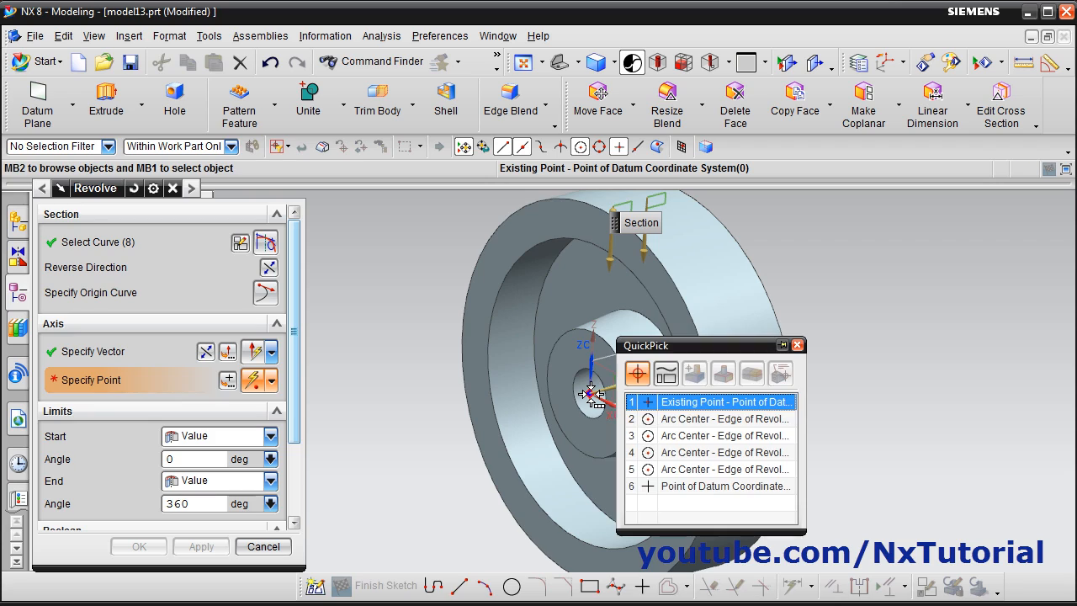
left_click(710, 403)
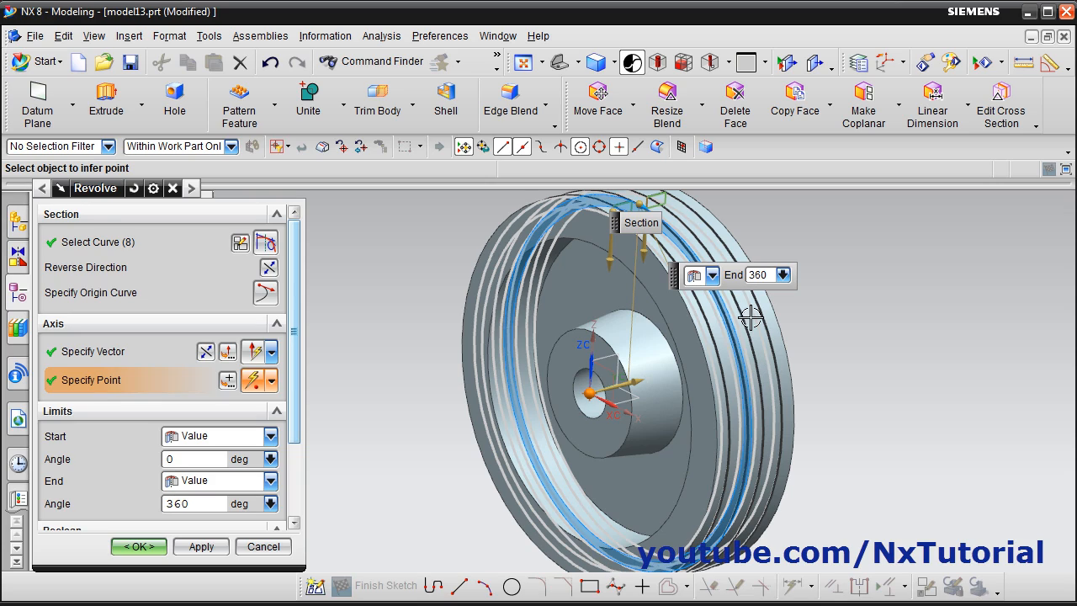
left_click_drag(299, 384, 299, 490)
left_click(270, 453)
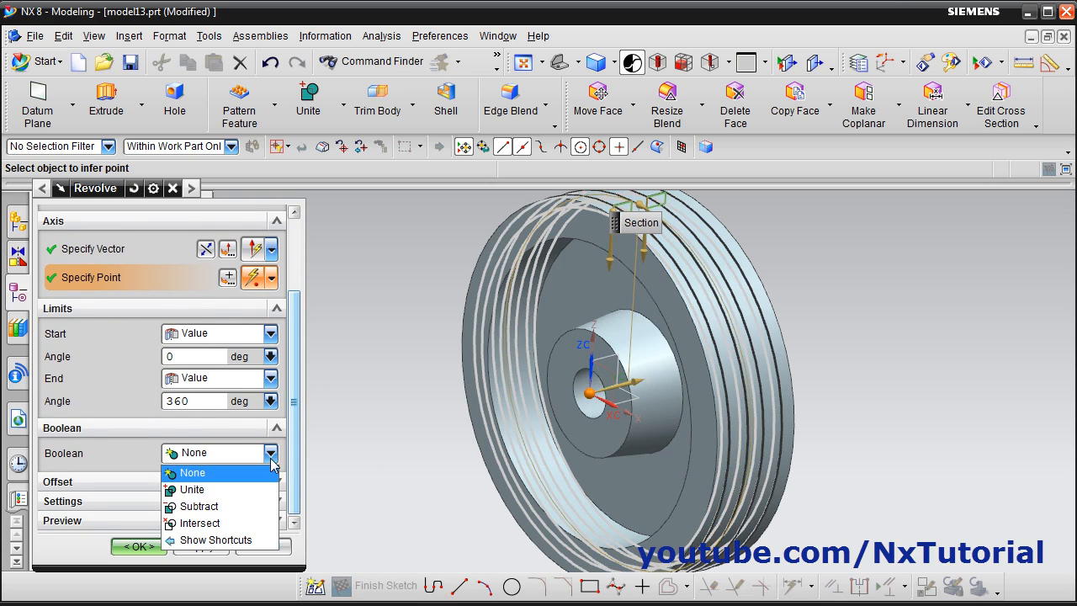
left_click(208, 505)
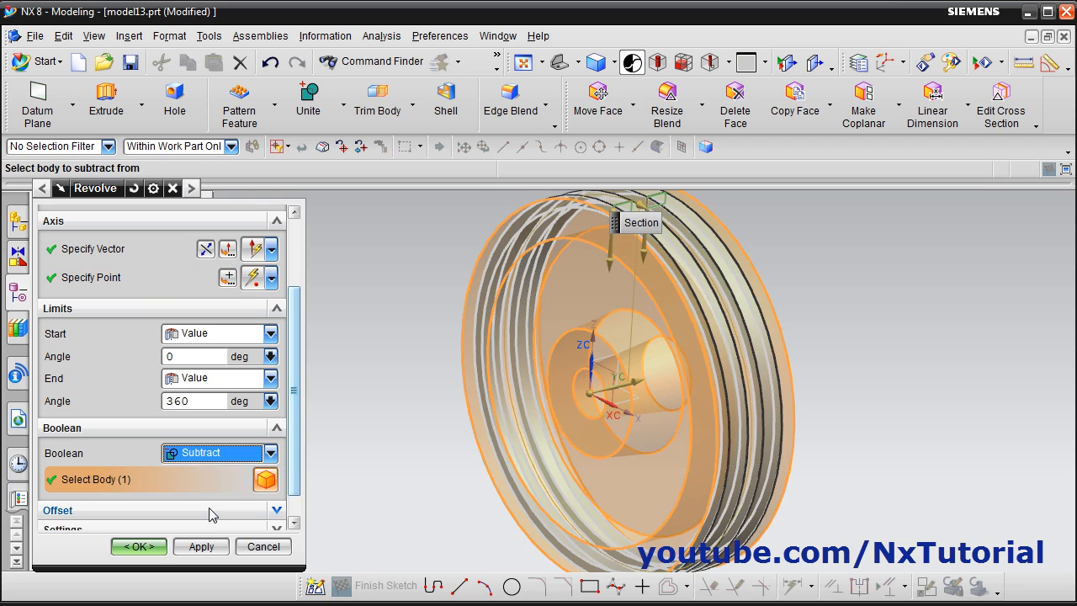
left_click(139, 547)
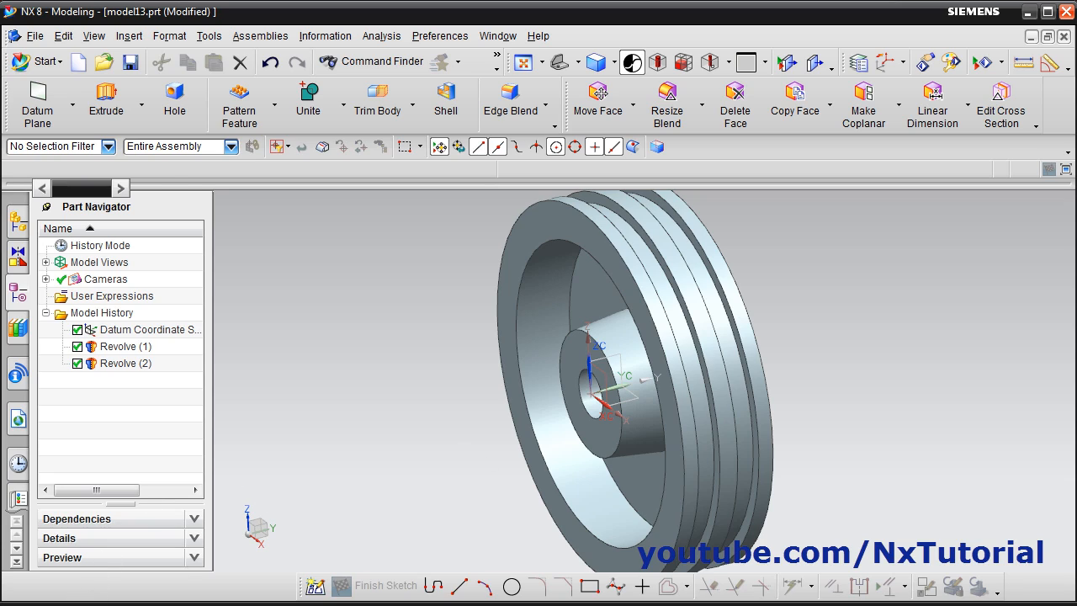
Edit the piston body's revolve to an end angle of 270° with its axis direction reversed, matching the cutaway in the reference drawing
left_click(101, 605)
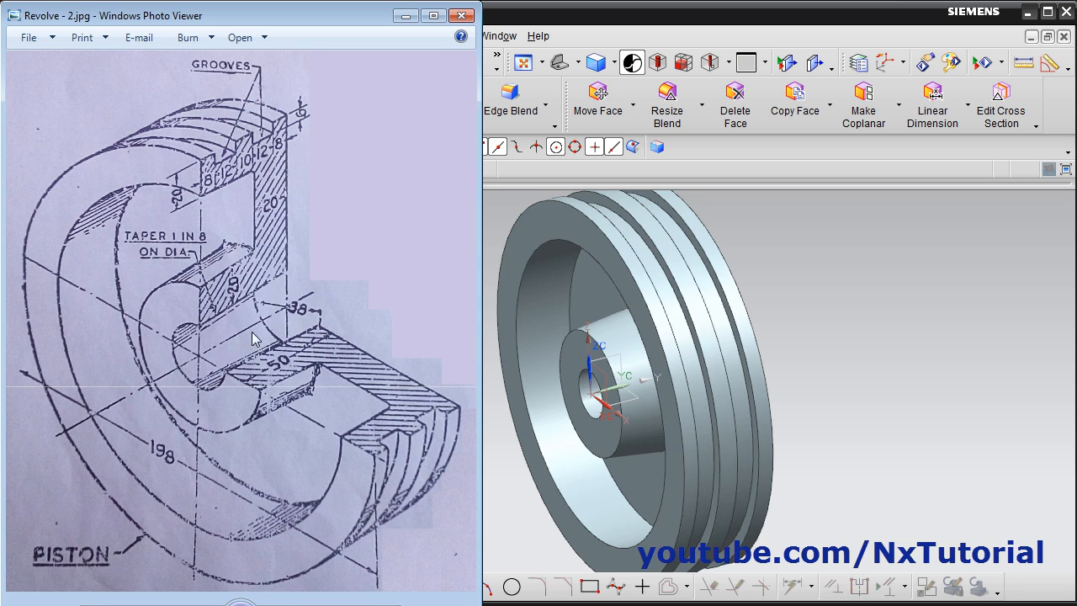
left_click(875, 374)
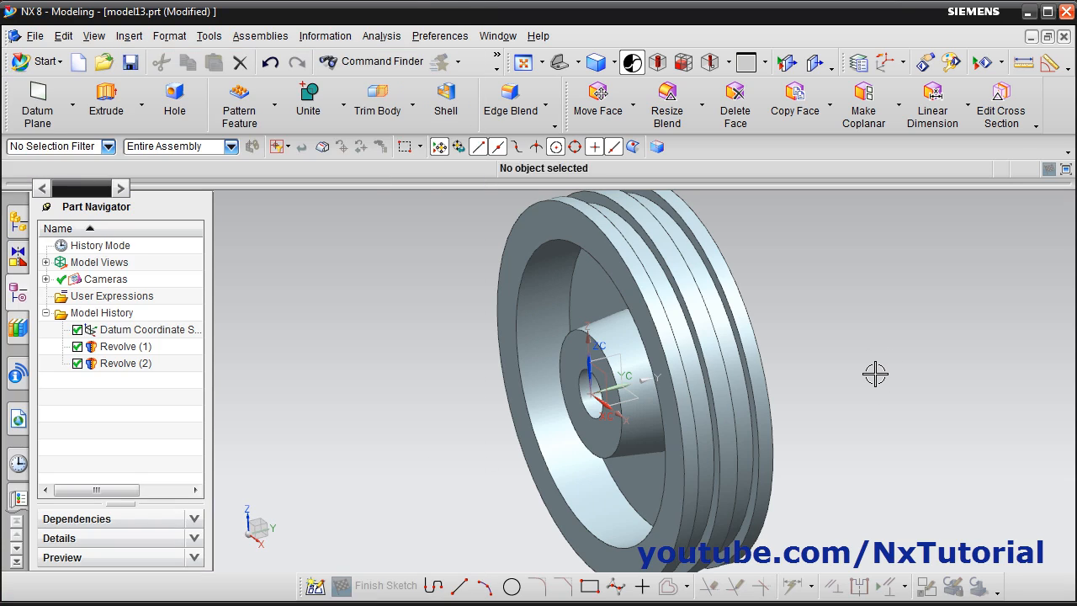
double_click(118, 350)
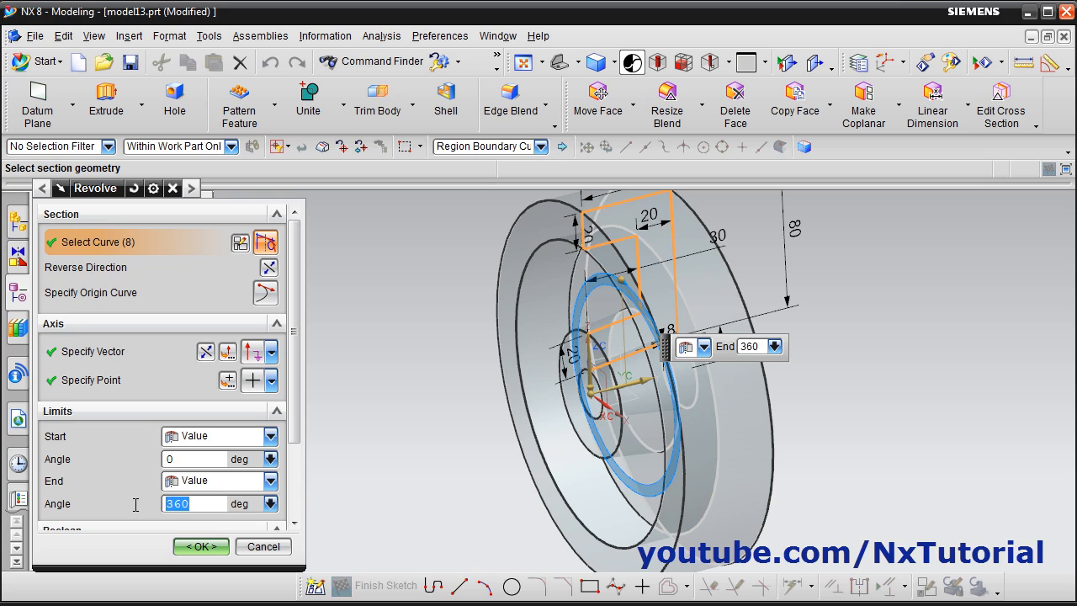
type("270")
key("Return")
middle_click_drag(454, 421, 497, 423)
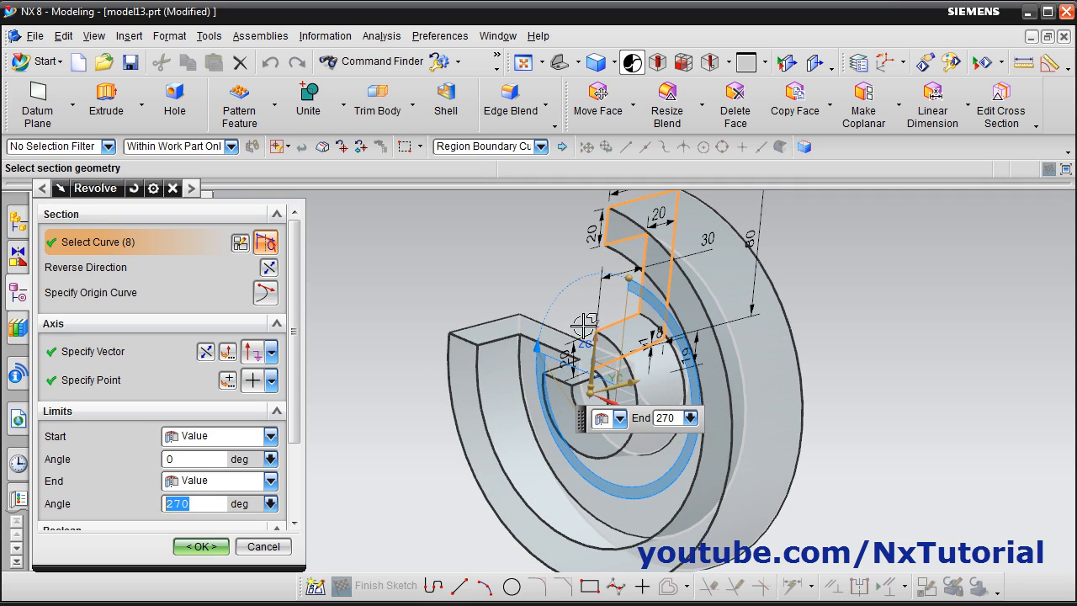
left_click(206, 352)
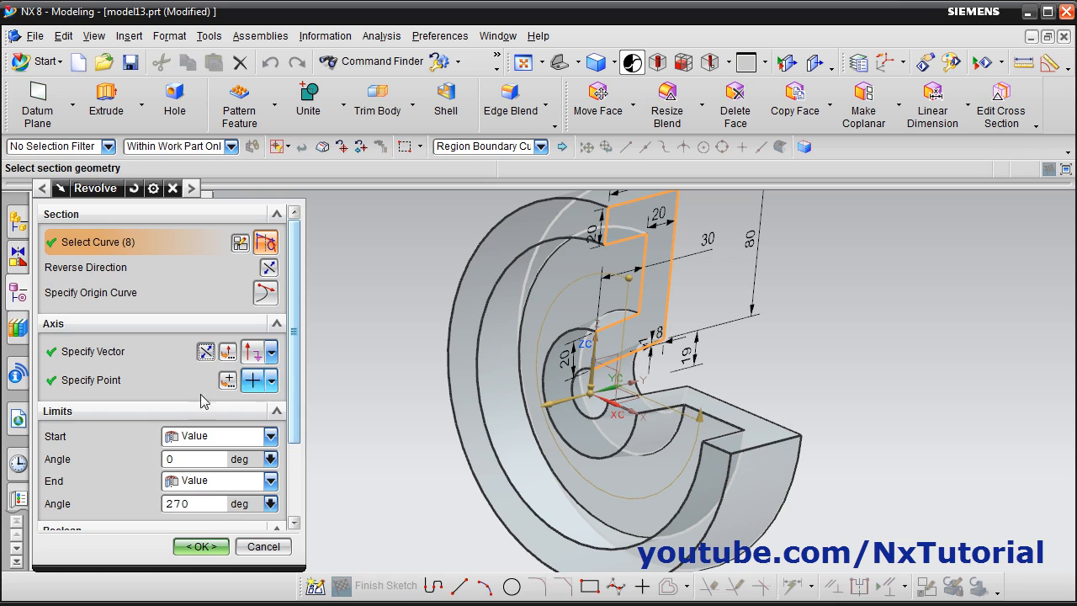
left_click(202, 547)
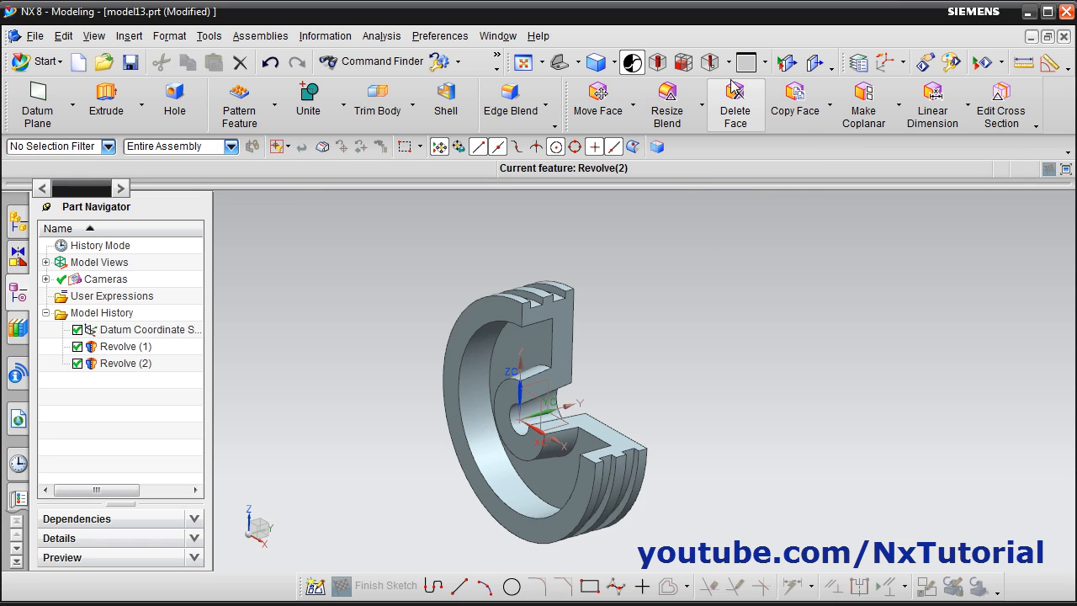
left_click(559, 64)
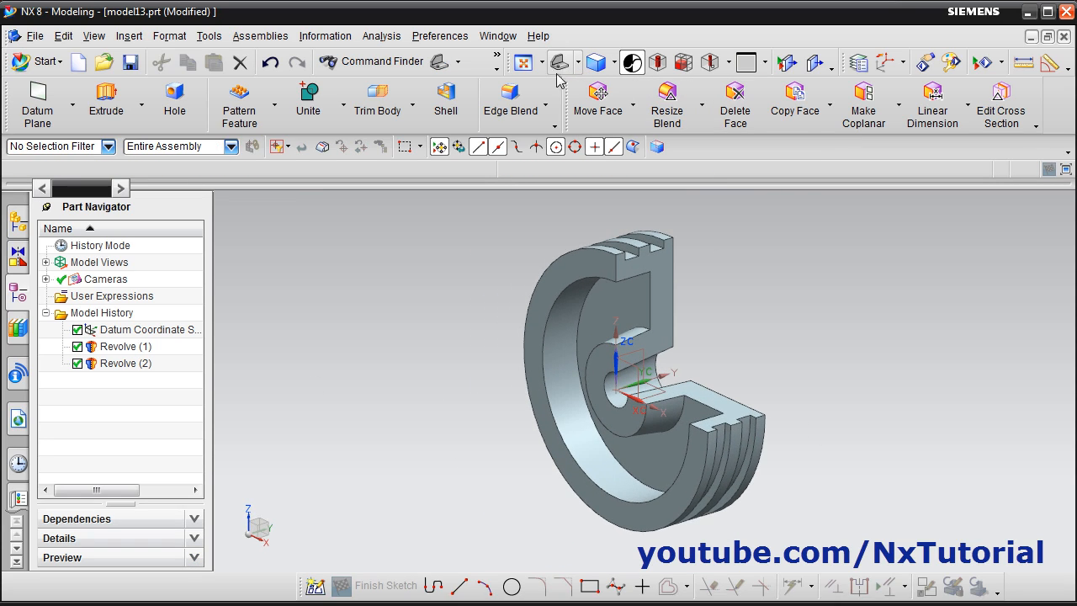